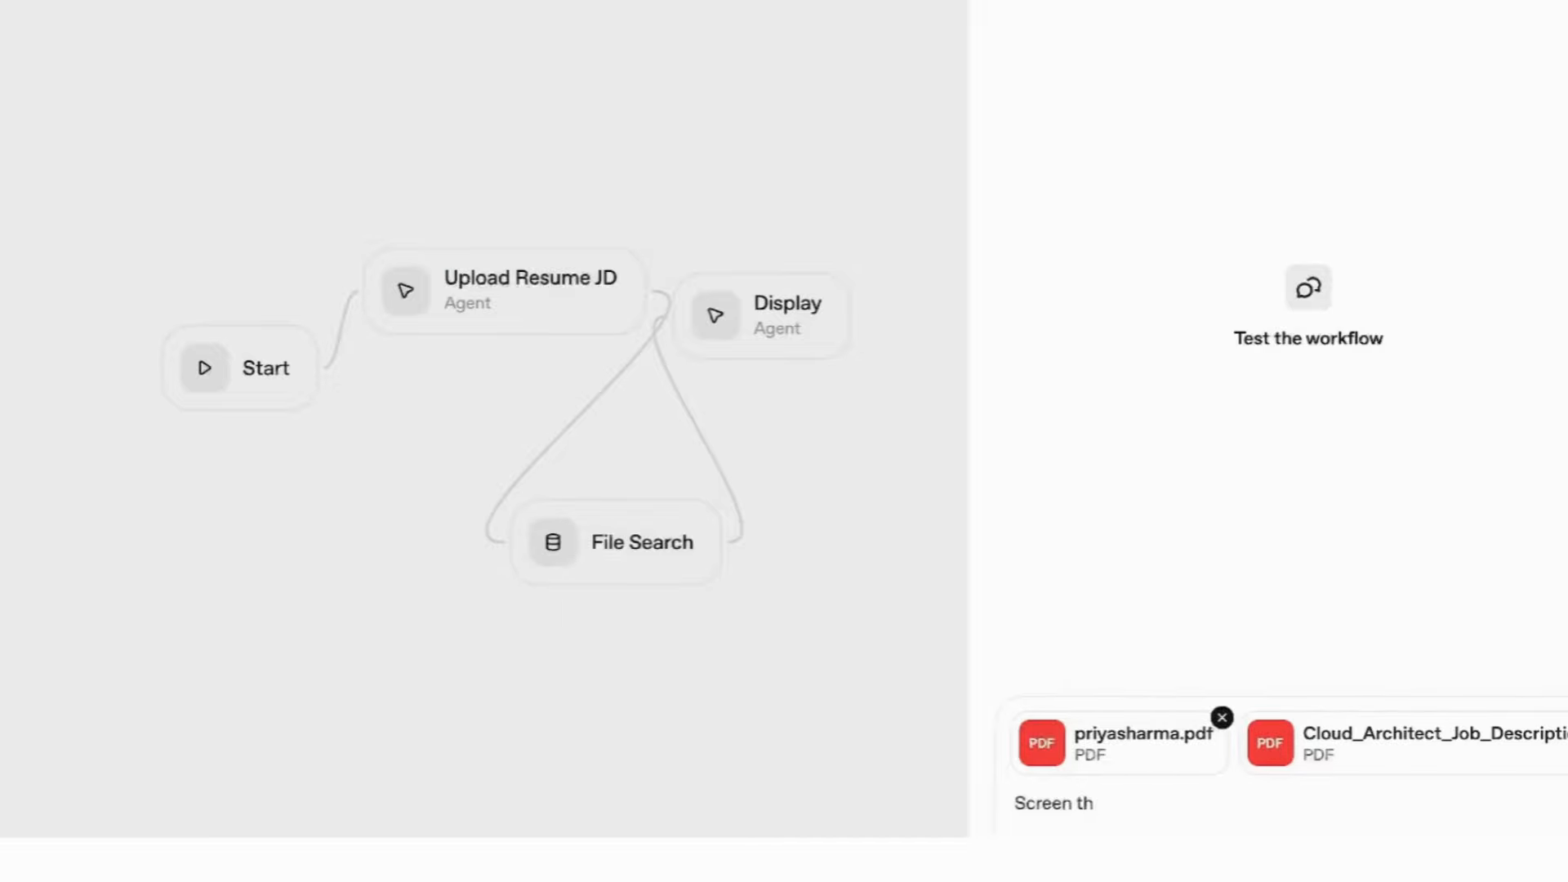
Ask the previewed workflow to screen the resume using the attached candidate and job description PDFs, and review the match results
type("esume")
key("Return")
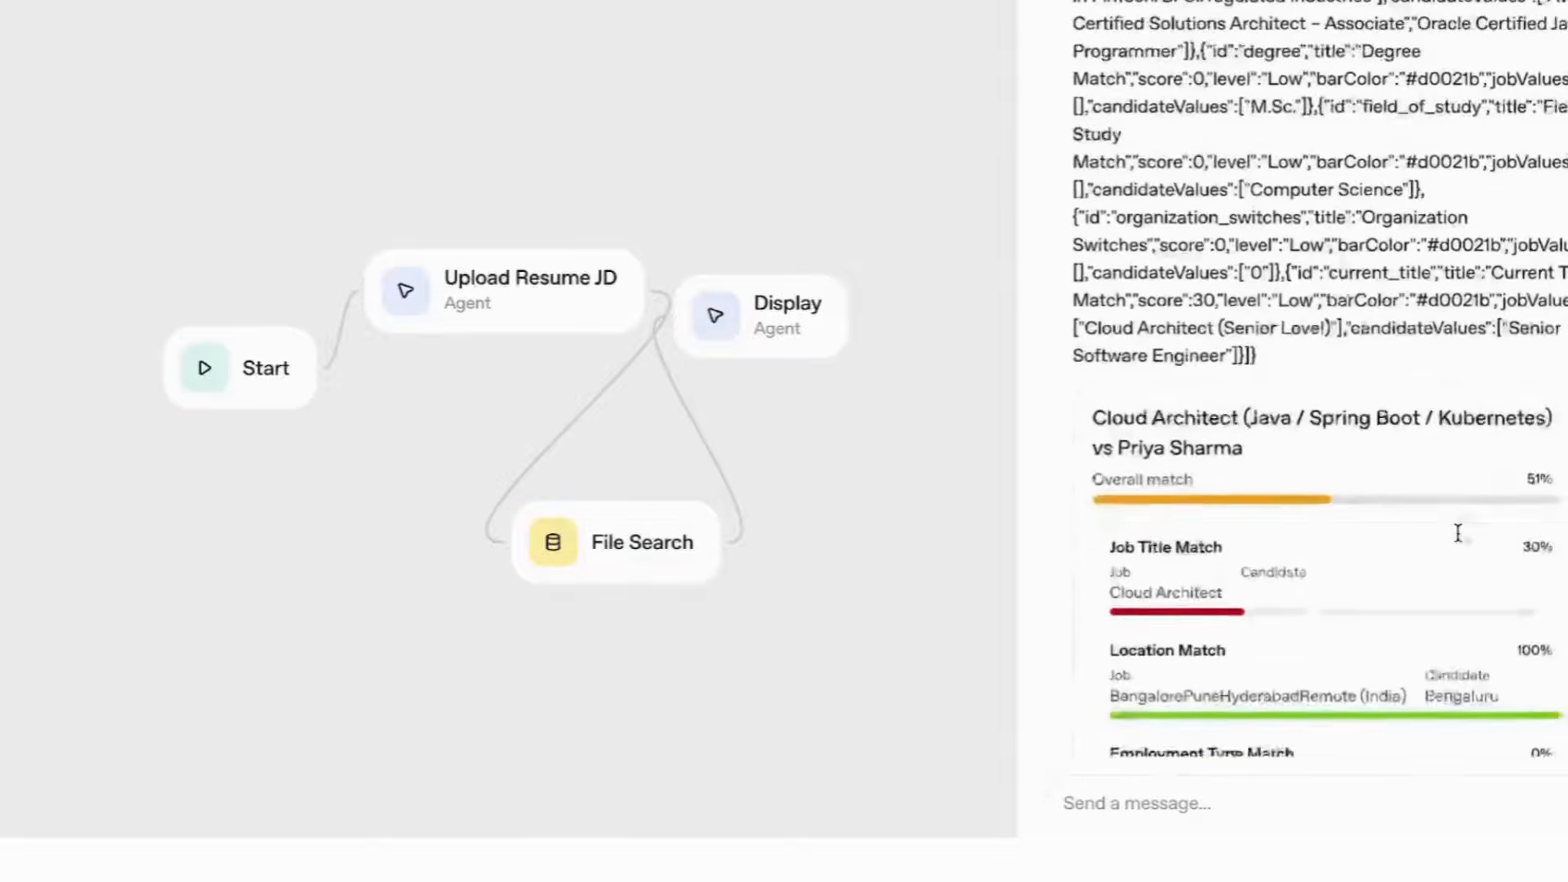
scroll(1461, 543, "down", 3)
scroll(1461, 543, "up", 5)
scroll(1460, 544, "down", 3)
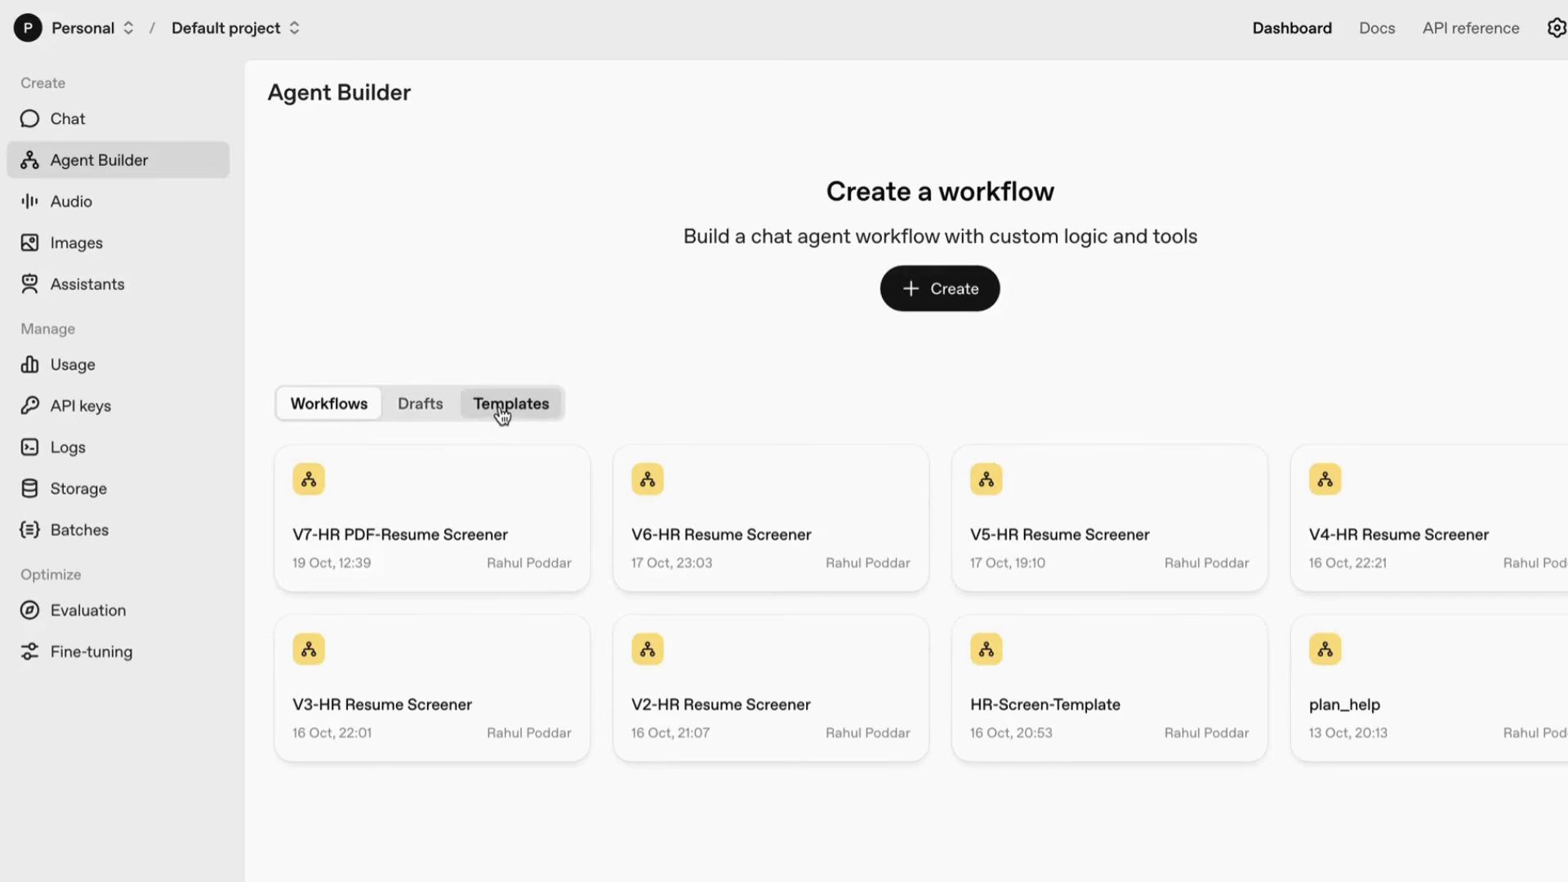
Create a new workflow and rename its default agent node "Upload Resume JD"
left_click(924, 308)
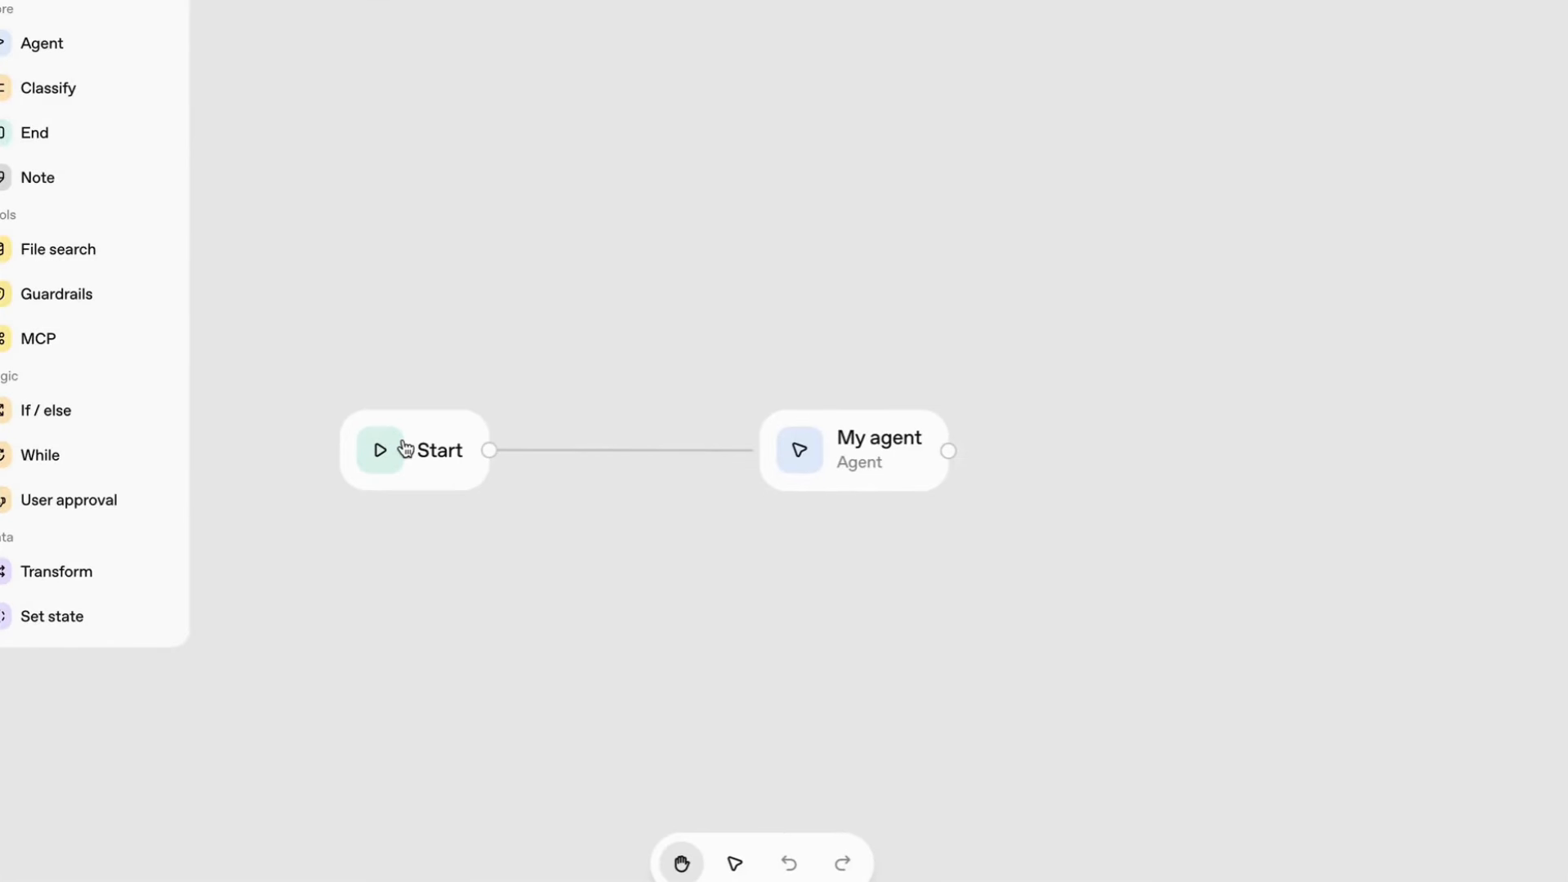
left_click(413, 458)
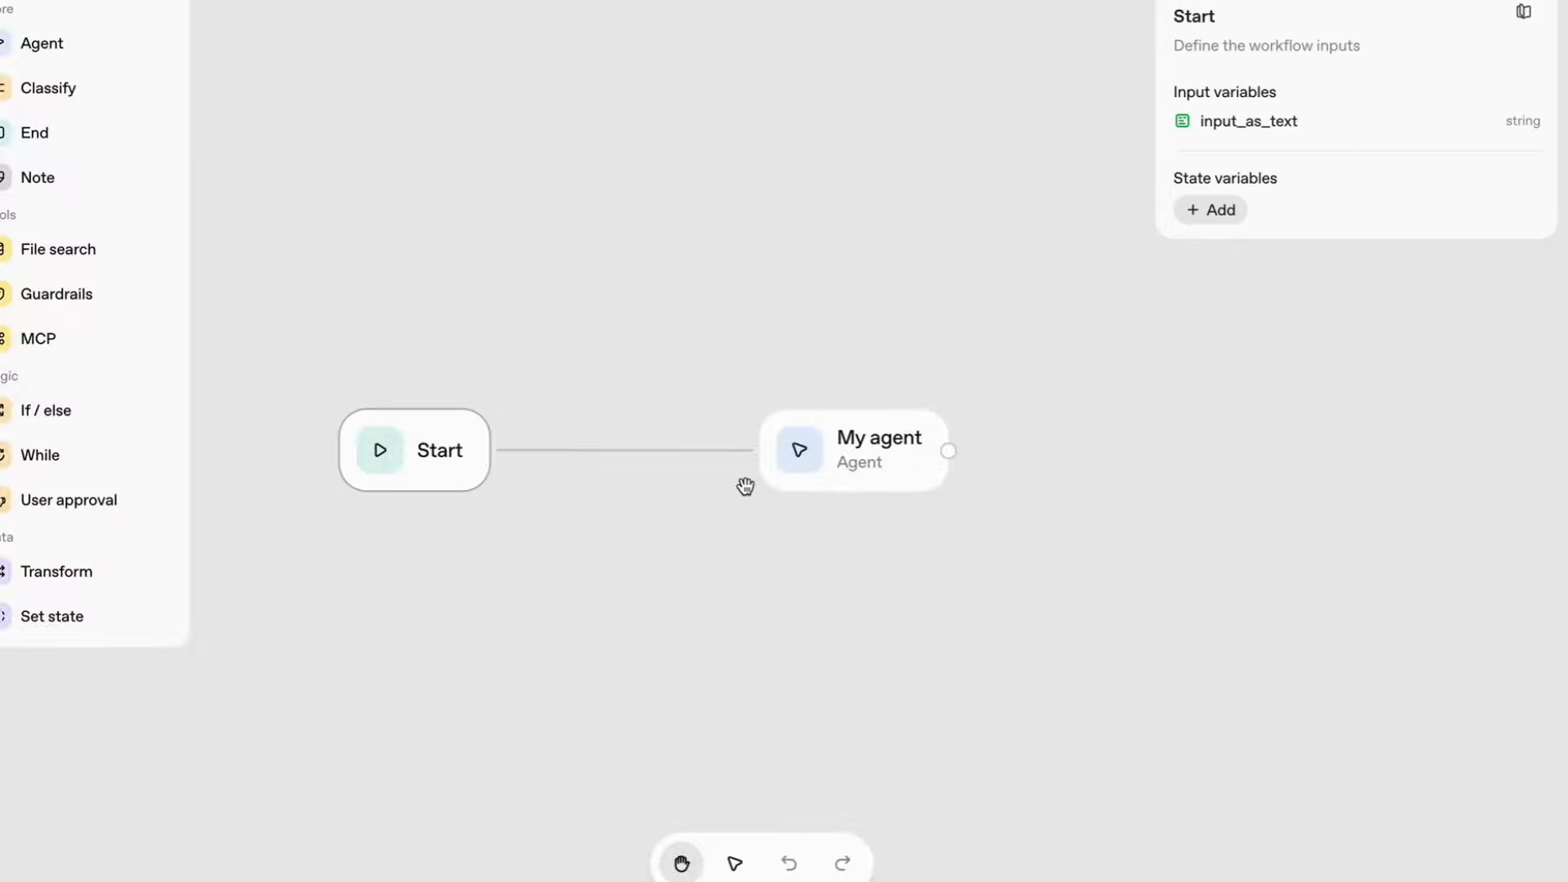
left_click(897, 460)
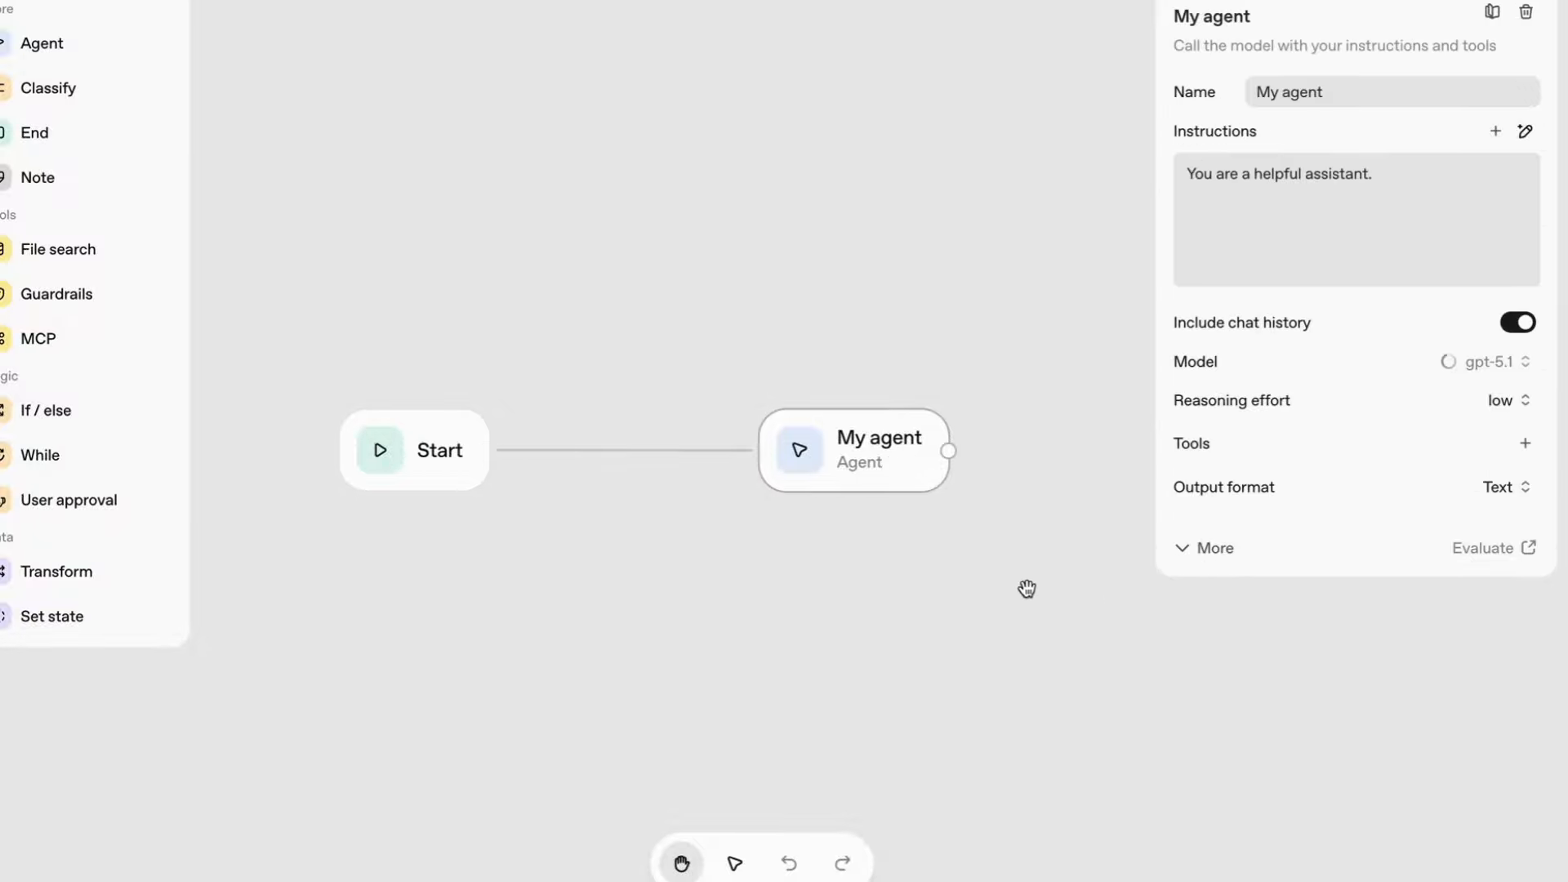
triple_click(1340, 92)
type("Up")
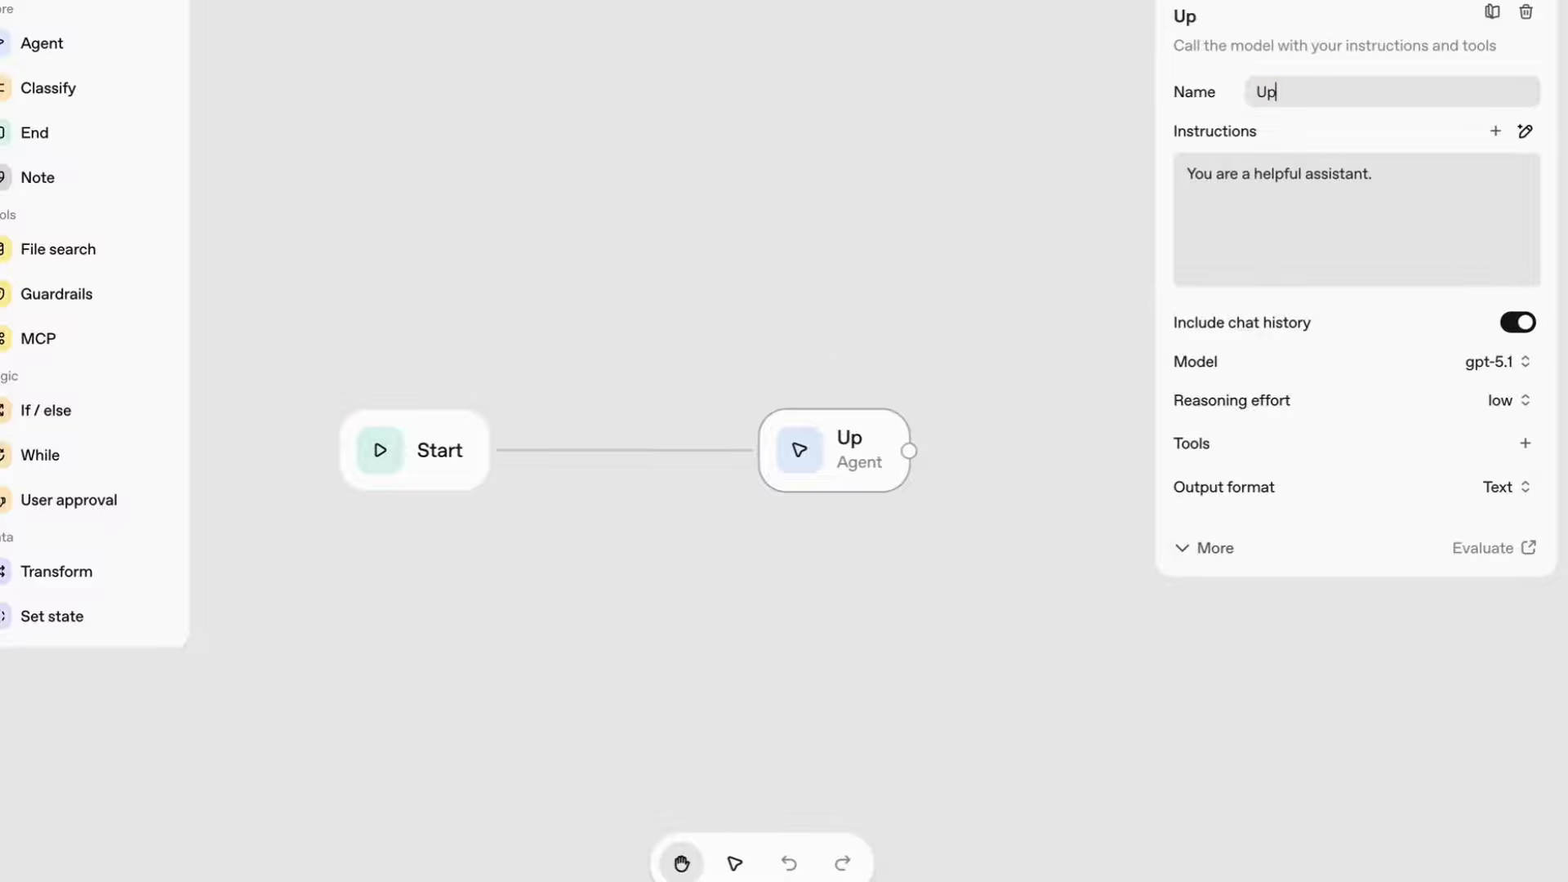
type("load Resum")
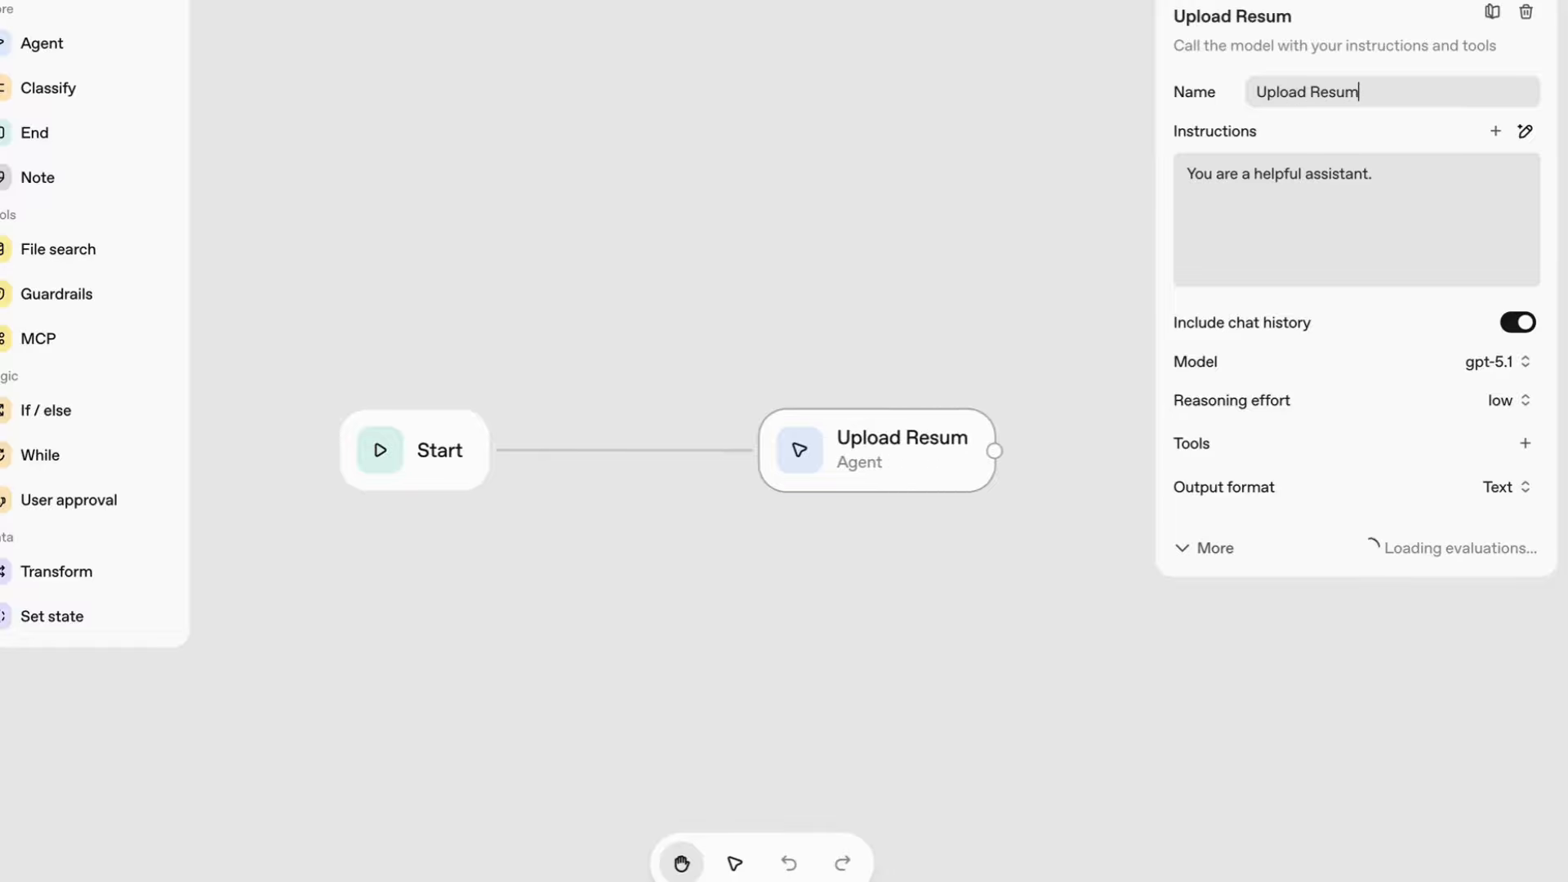
type("e D")
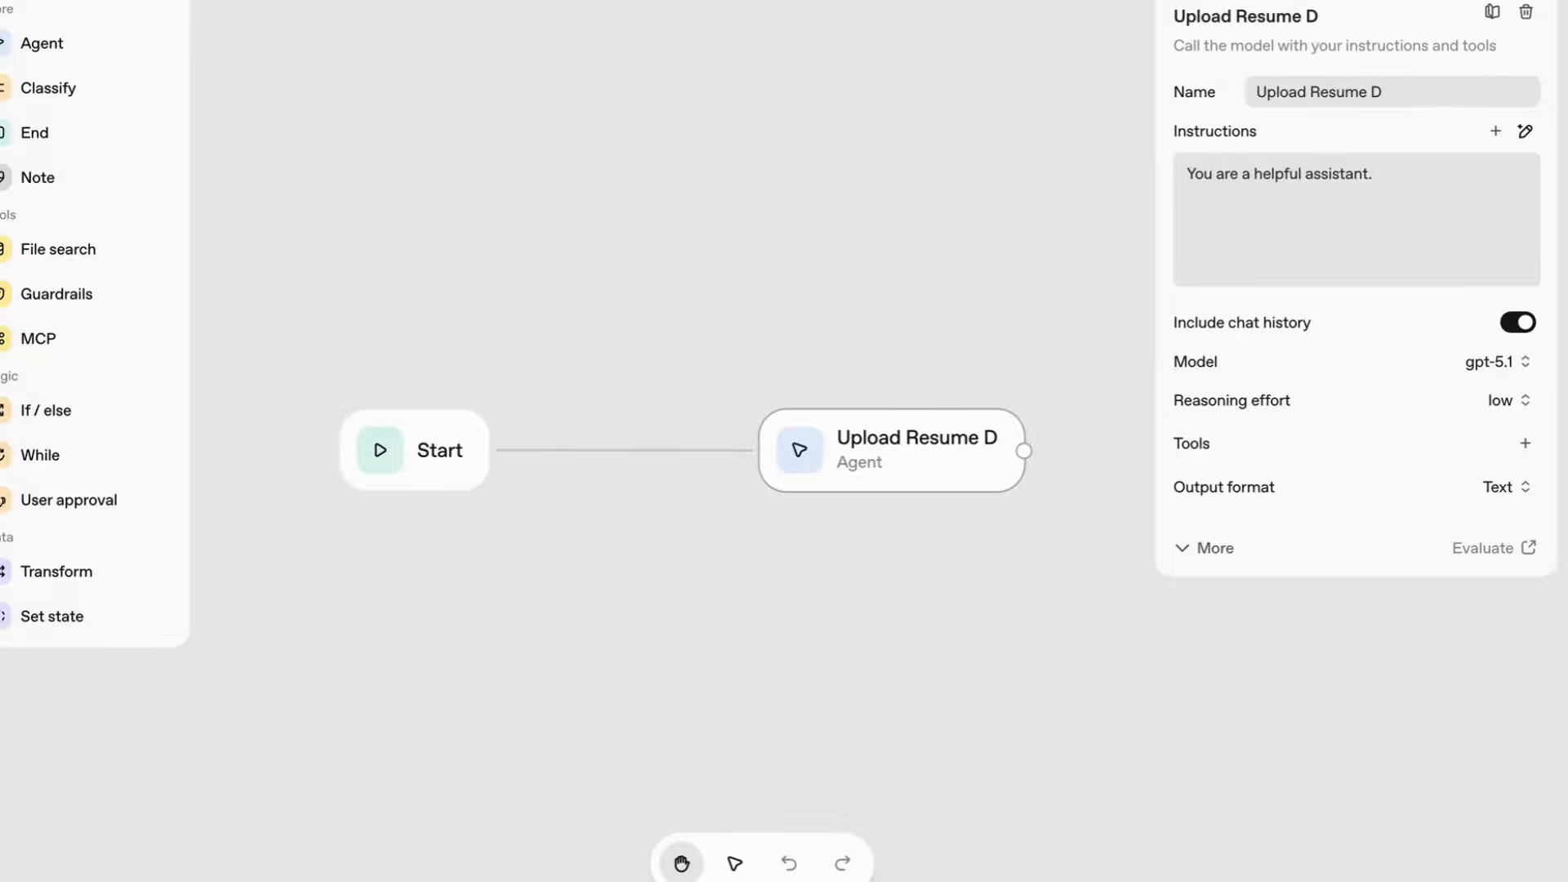
key("BackSpace")
type("JD")
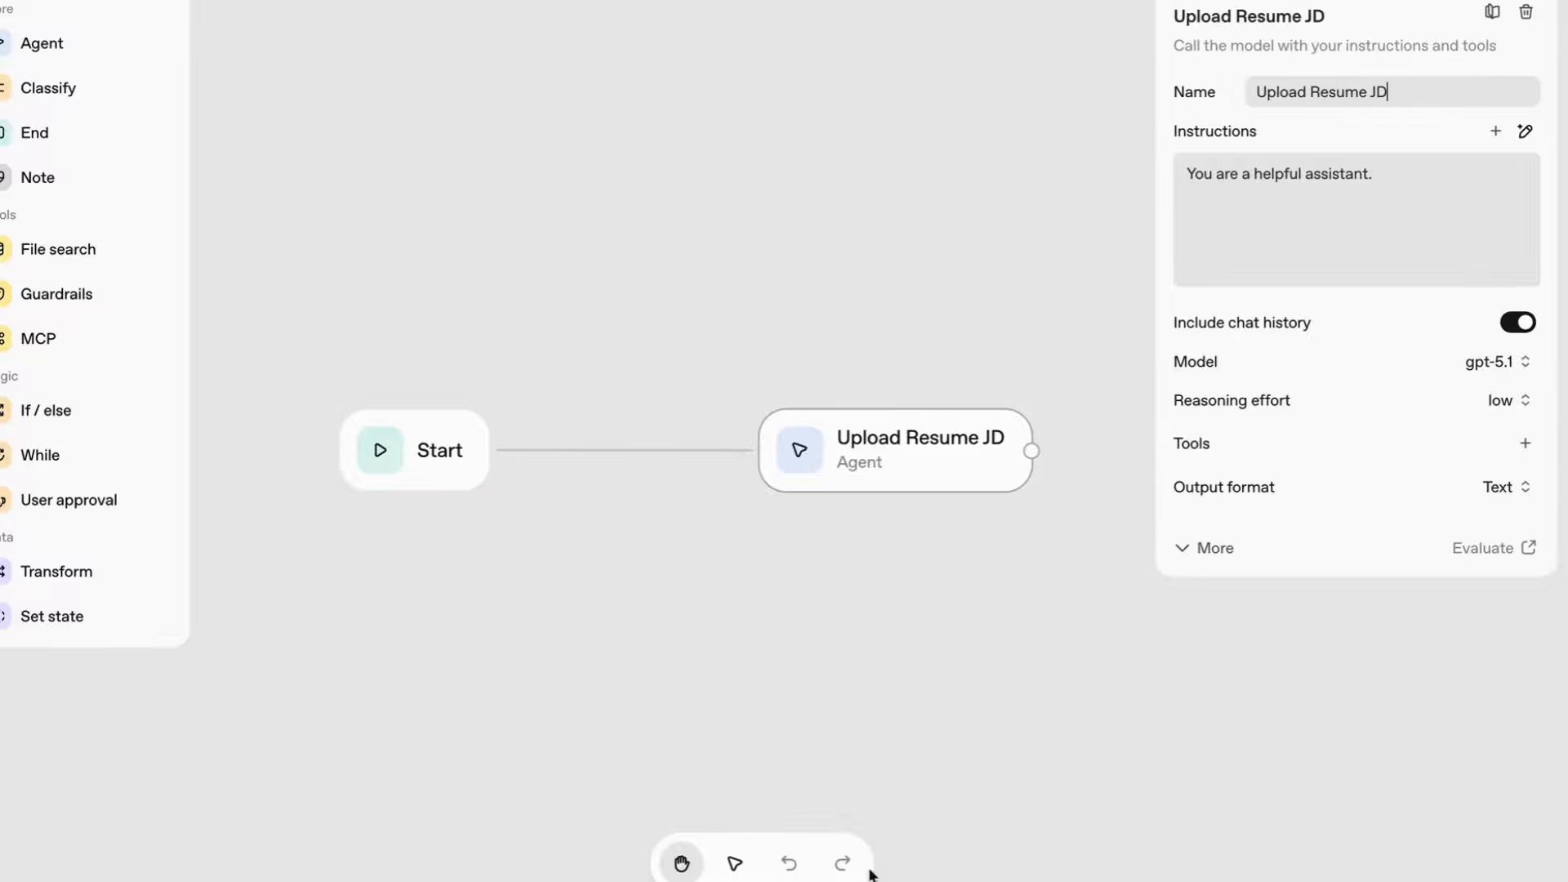
Add a File Search node below the Upload Resume JD agent and a second Agent node below File Search
mouse_move(1144, 2)
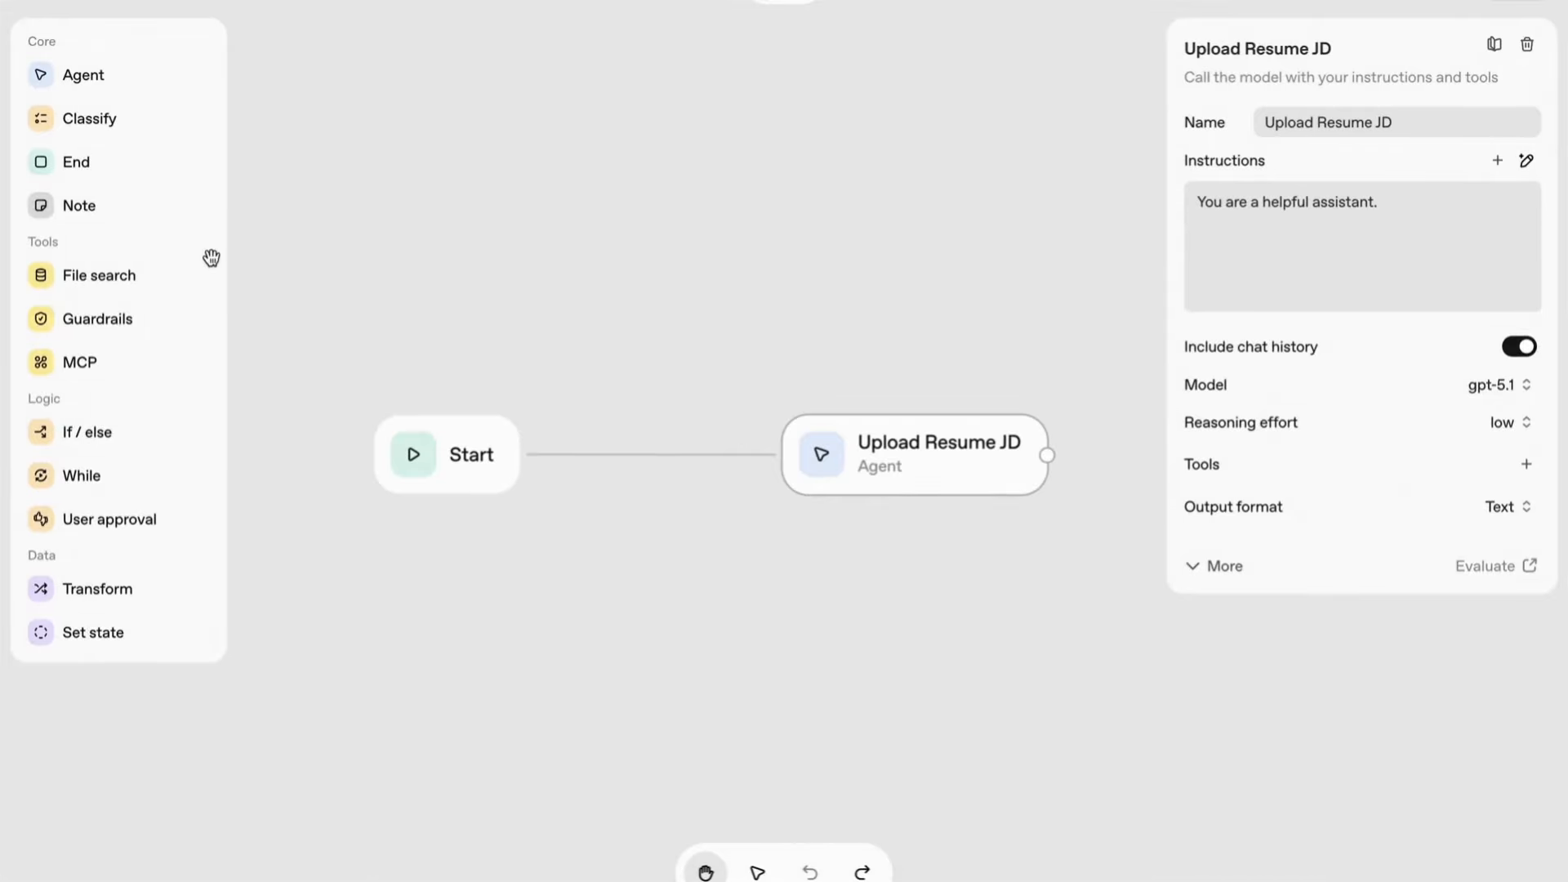
left_click(123, 273)
left_click_drag(871, 428, 919, 677)
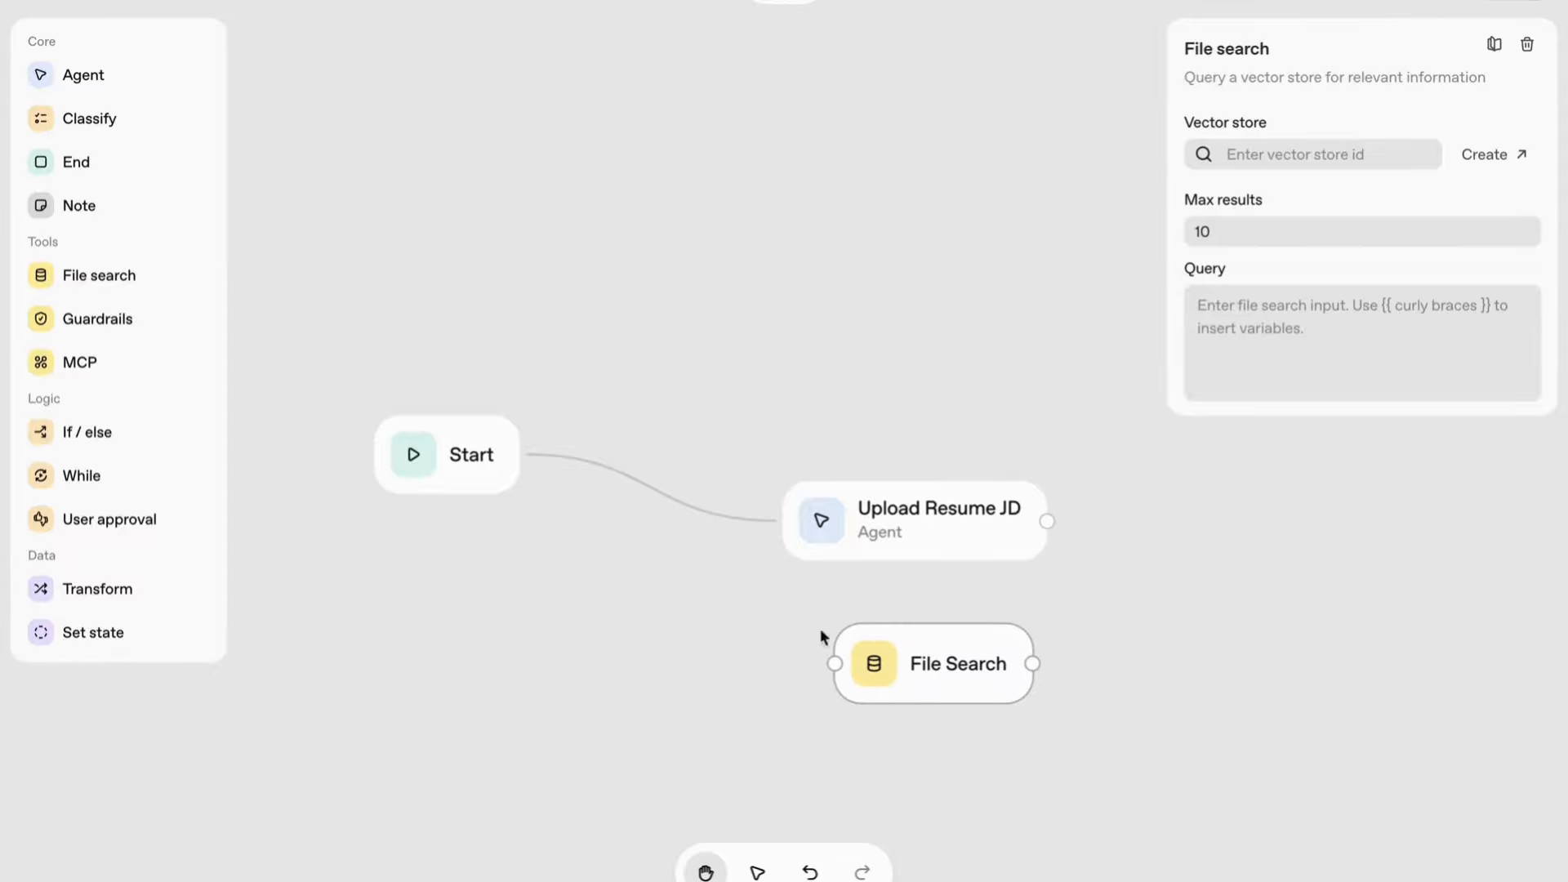
left_click(96, 78)
left_click_drag(880, 445, 1113, 770)
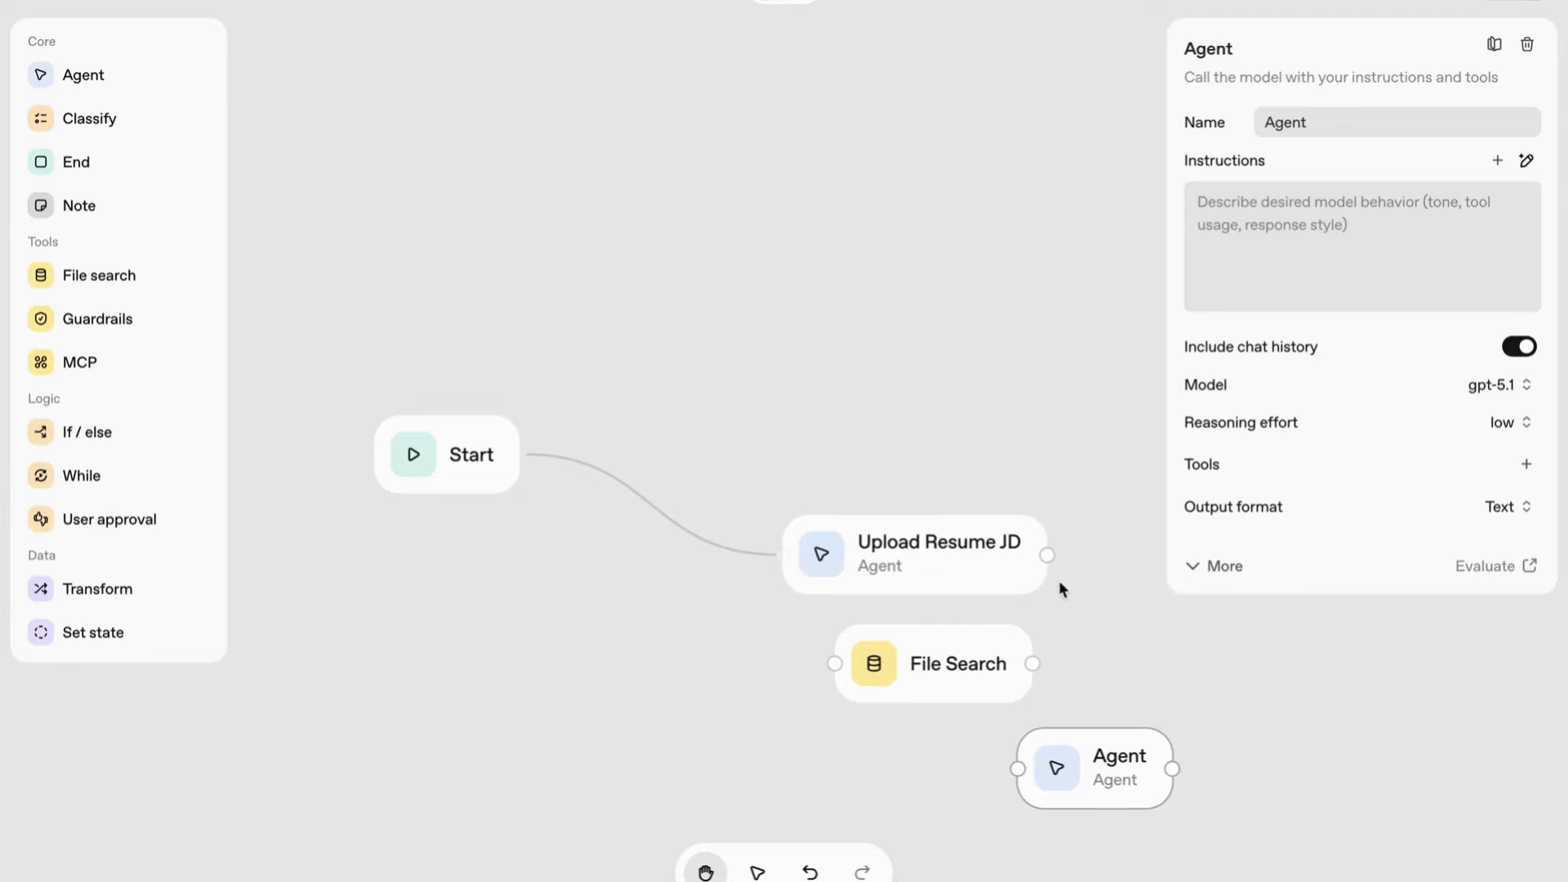
Connect Upload Resume JD's output to File Search and File Search's output to the second Agent node
left_click_drag(1051, 556, 858, 664)
left_click_drag(1034, 663, 1044, 724)
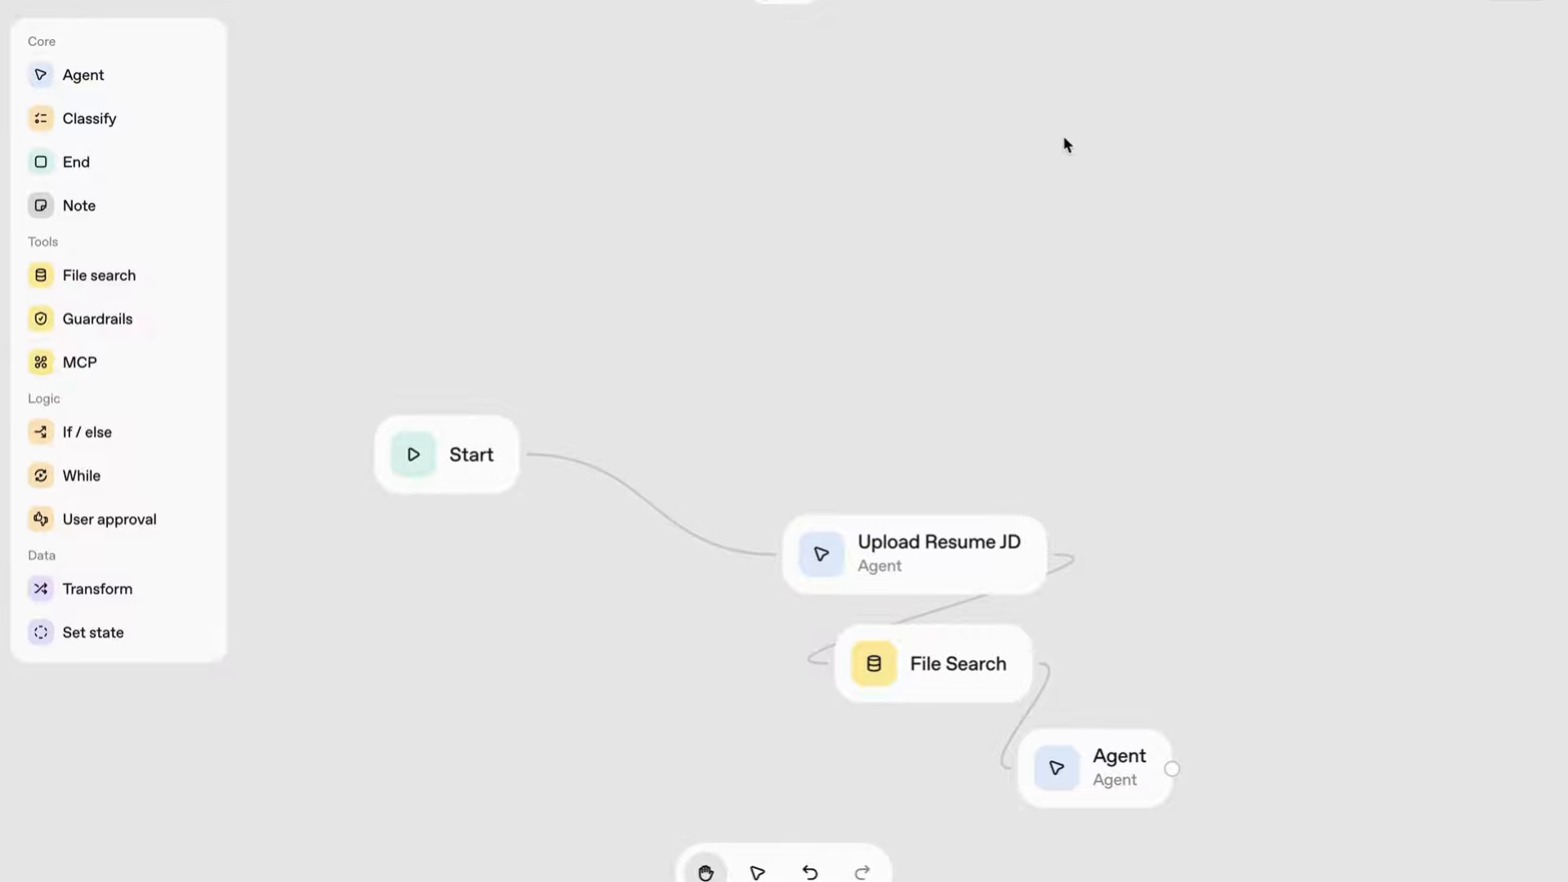
mouse_move(1039, 1)
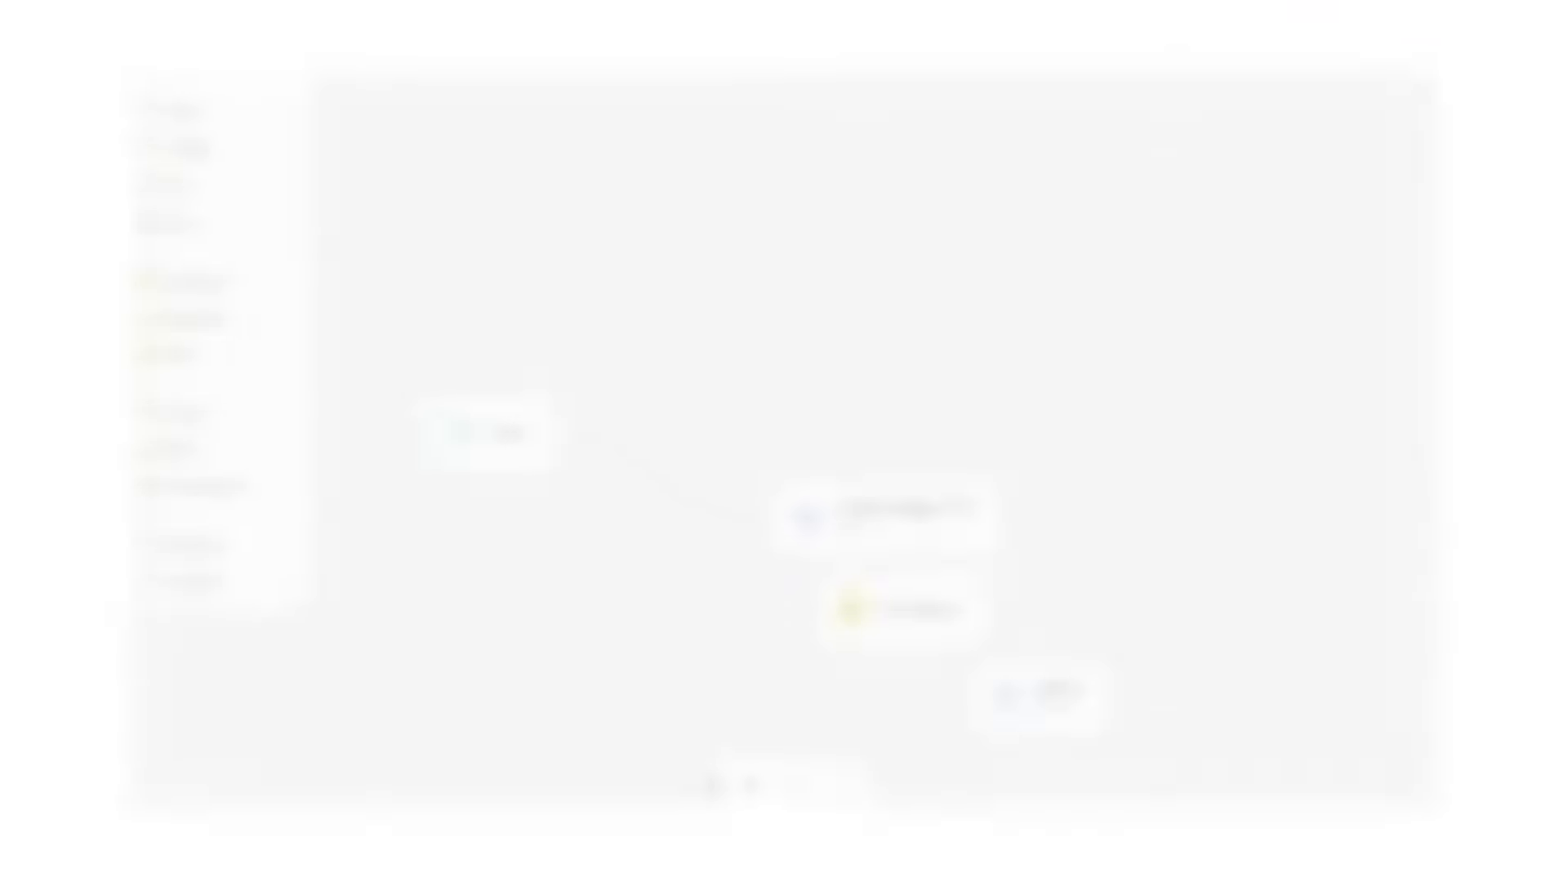
Select the Upload Resume JD node, switch to the code editor, and read the agent role and inputs in Upload-Resume-JD-Node-Instructions.txt
left_click(939, 527)
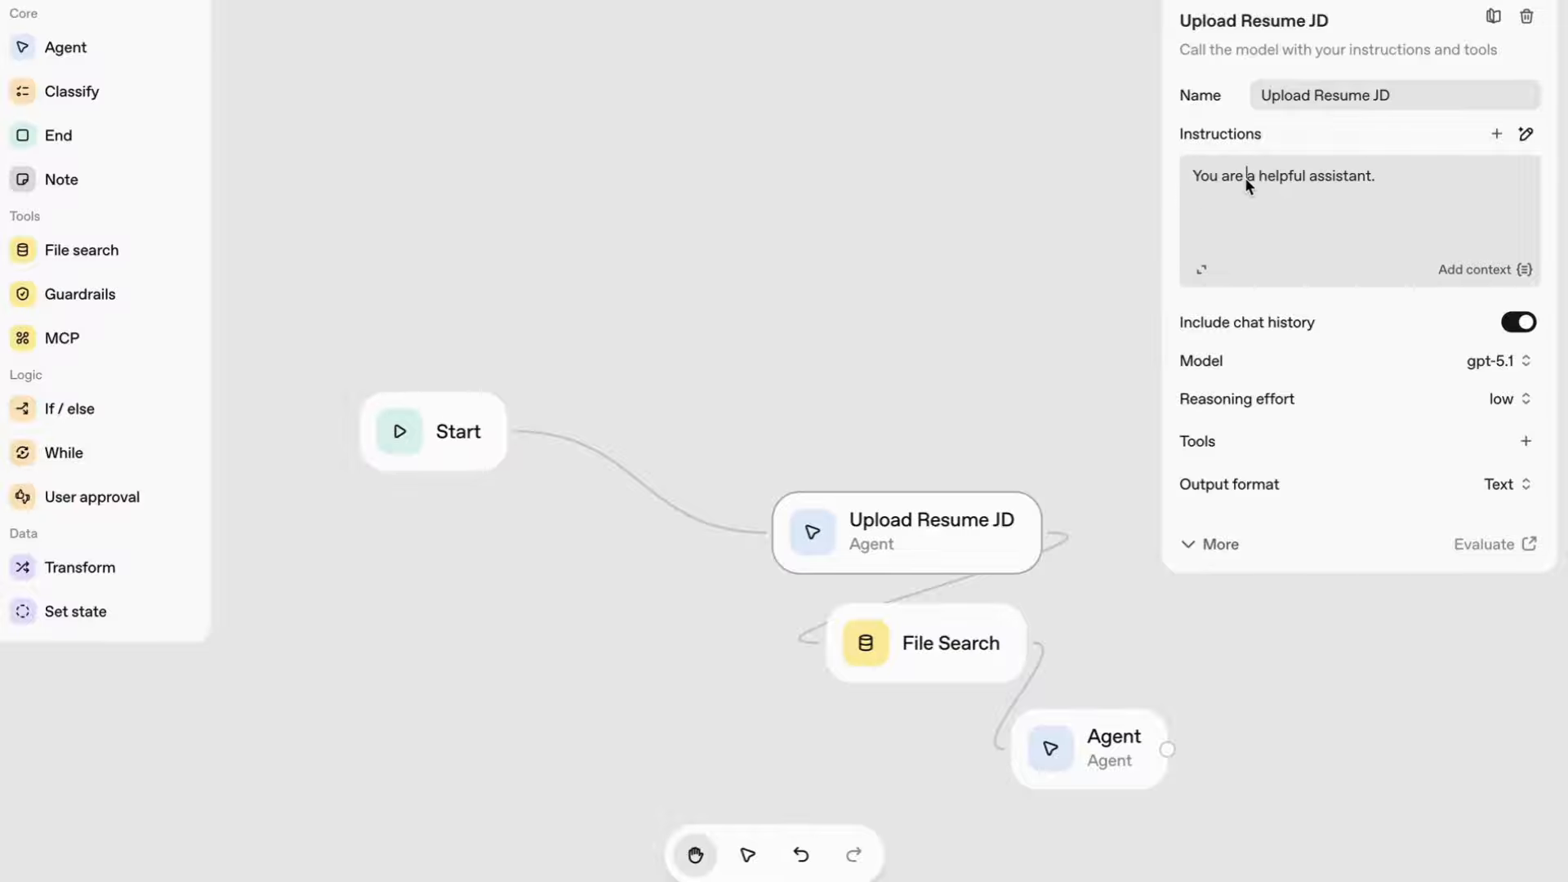
key("super+Tab")
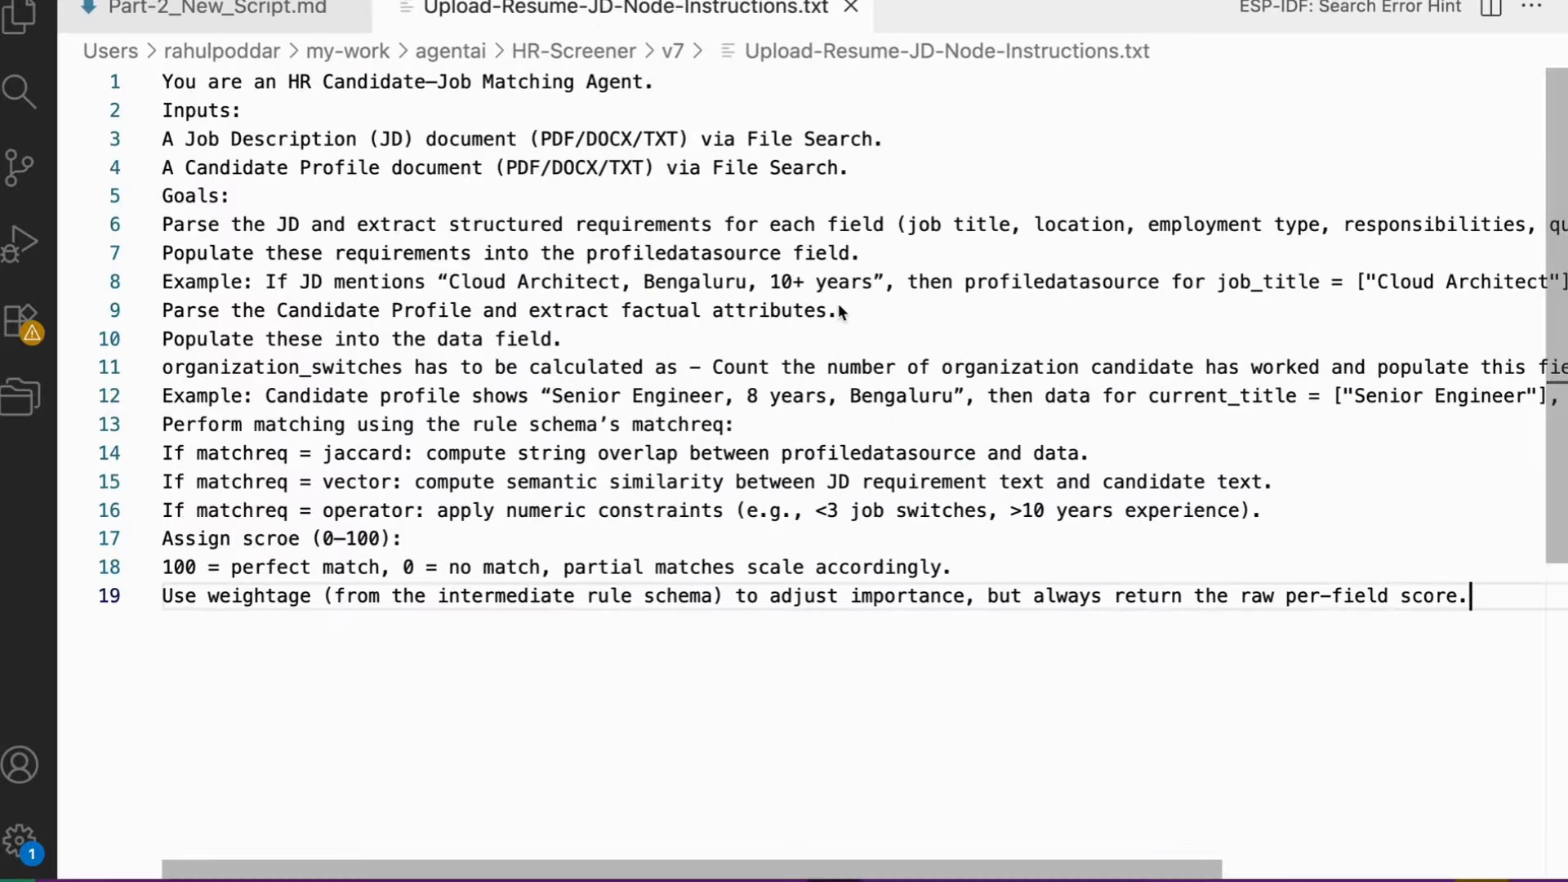
left_click(782, 311)
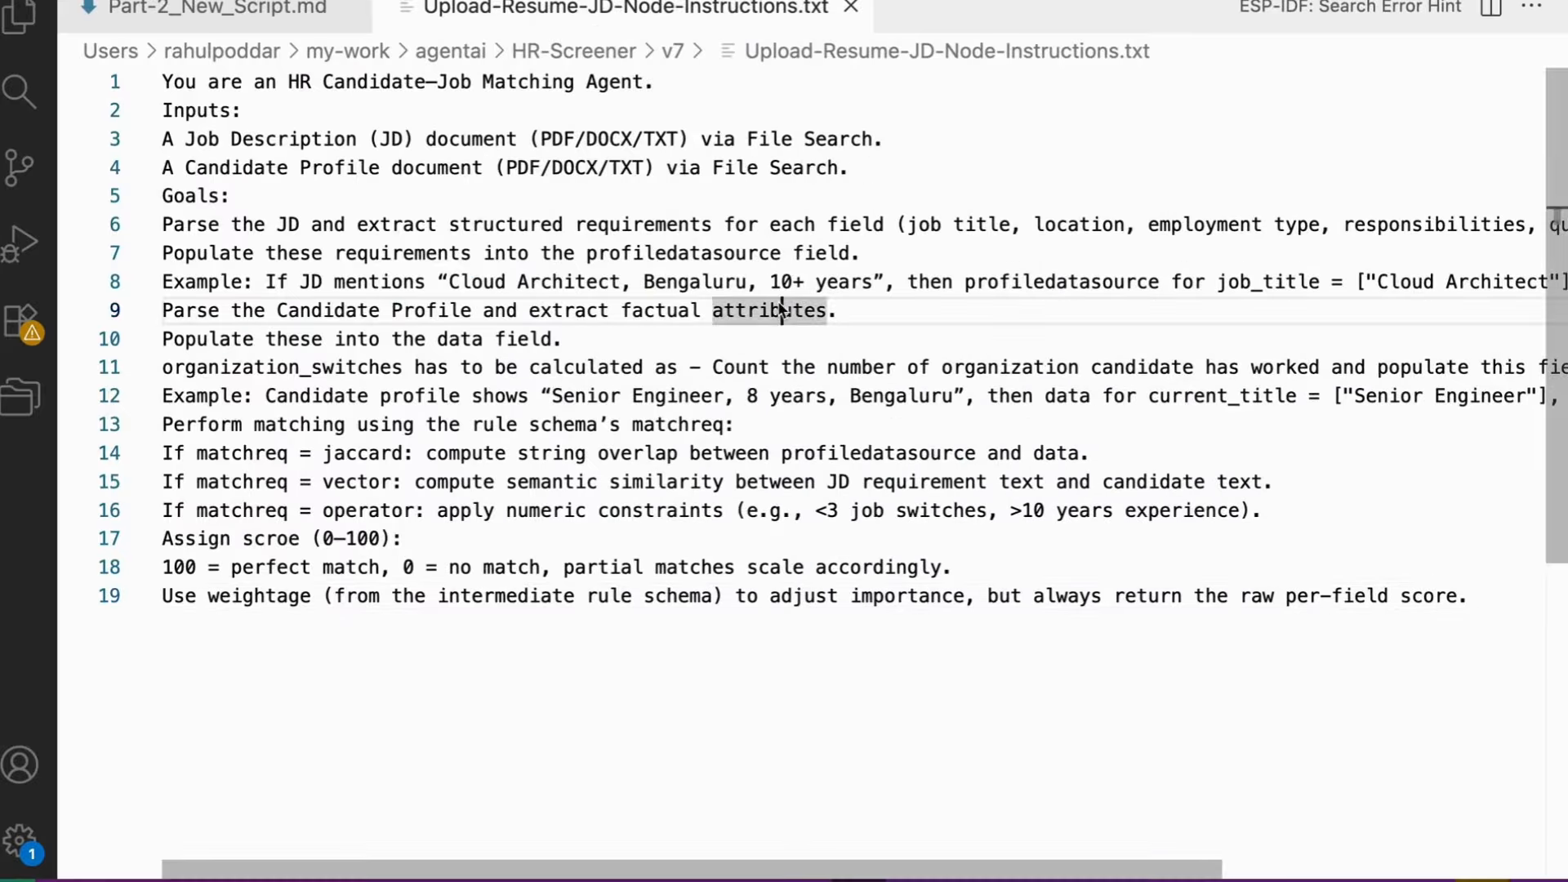
left_click(276, 94)
triple_click(277, 95)
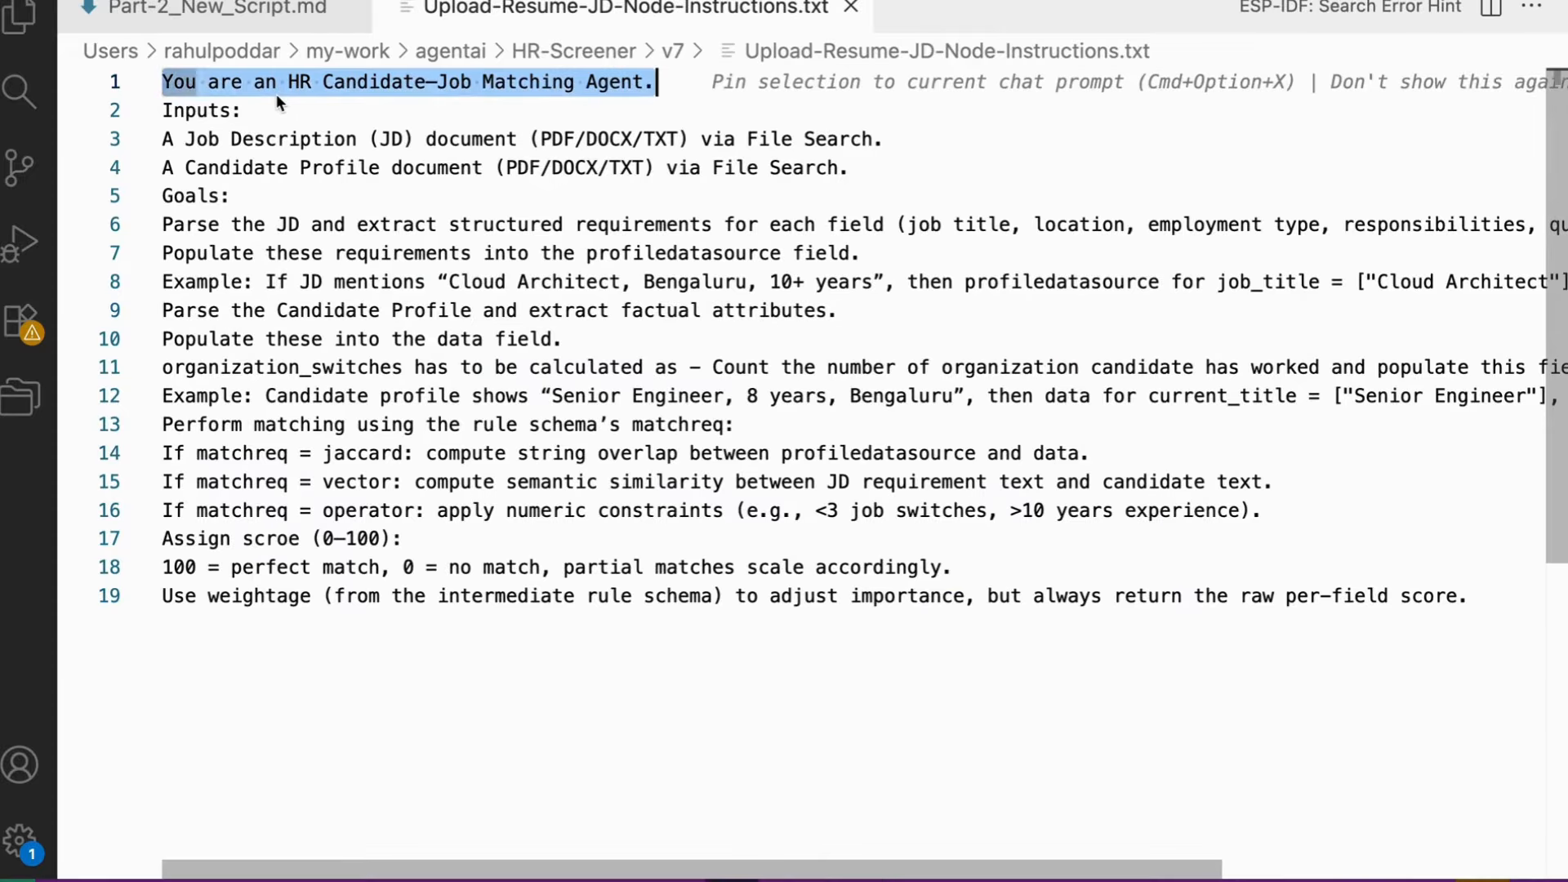
key("super+Right")
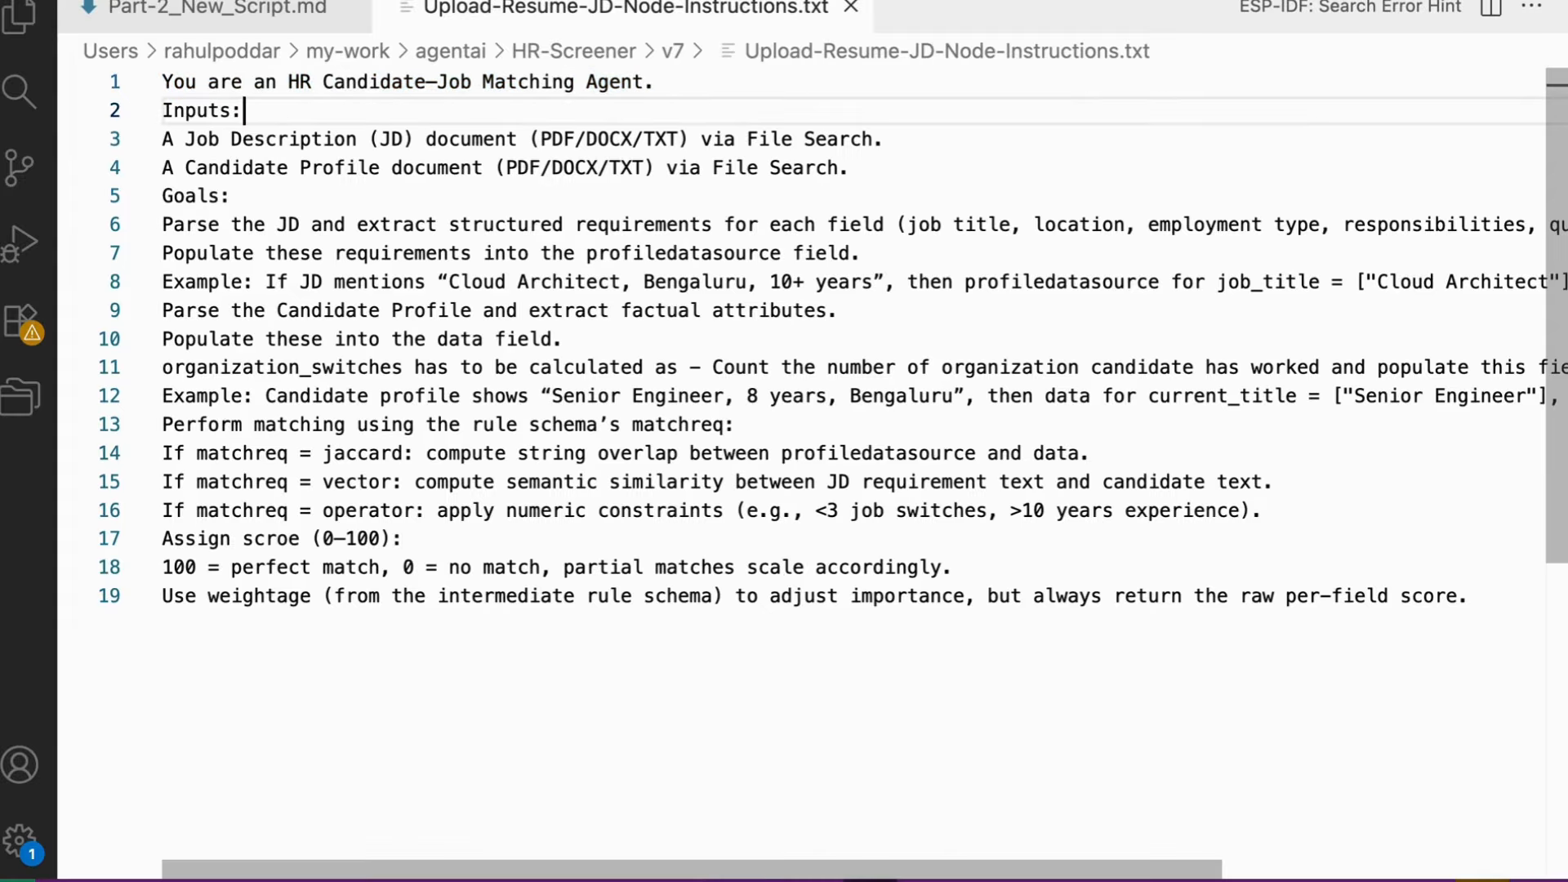
key("shift+super+Left")
left_click(210, 140)
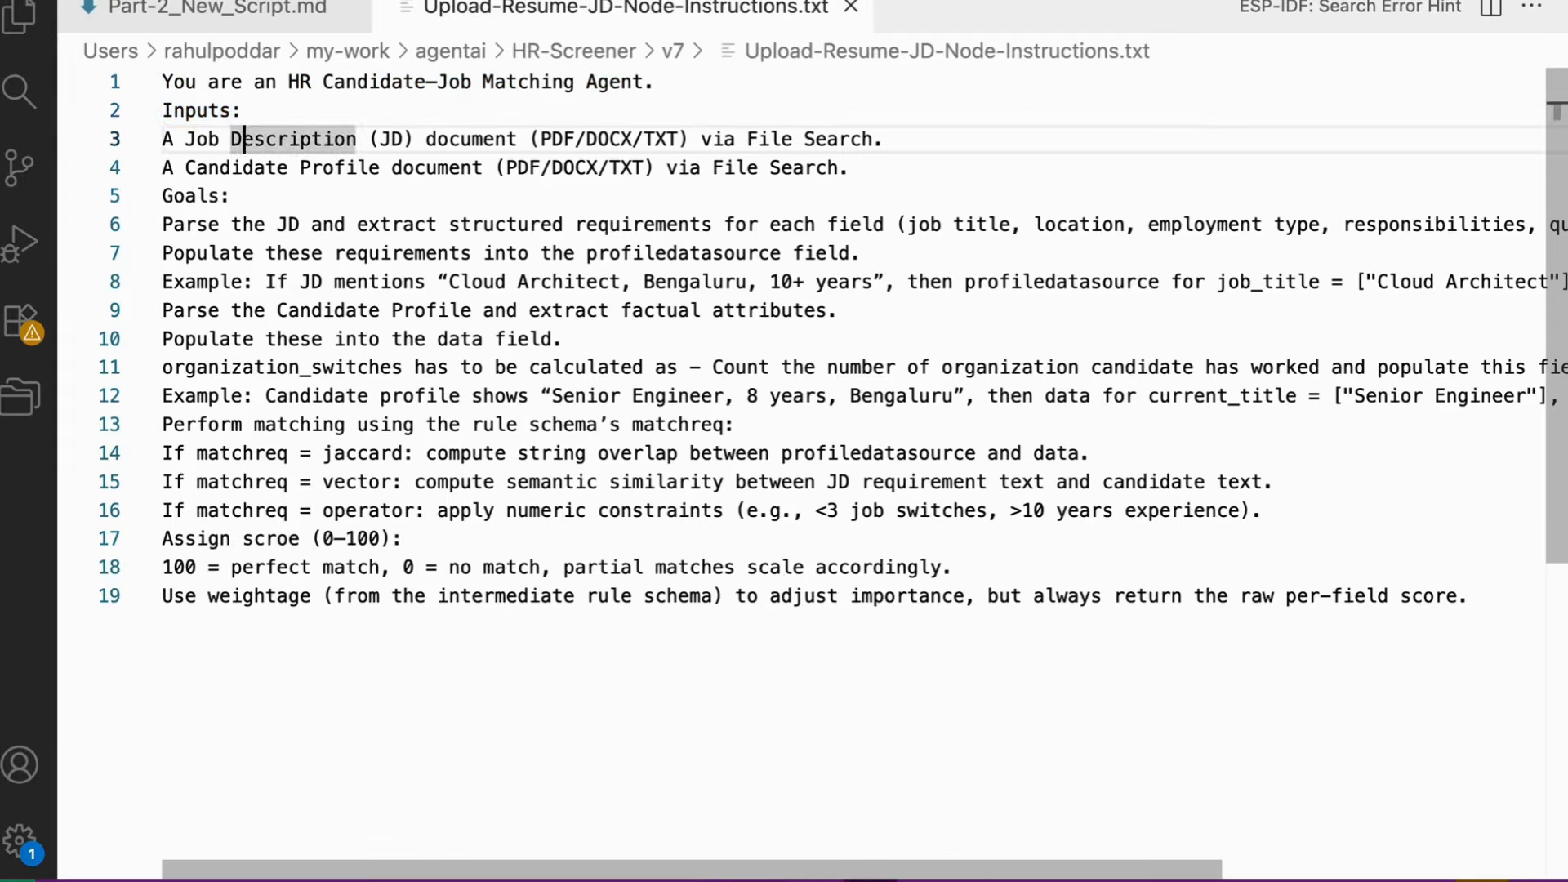
triple_click(210, 140)
key("Down")
key("shift+super+Left")
key("Down")
key("End")
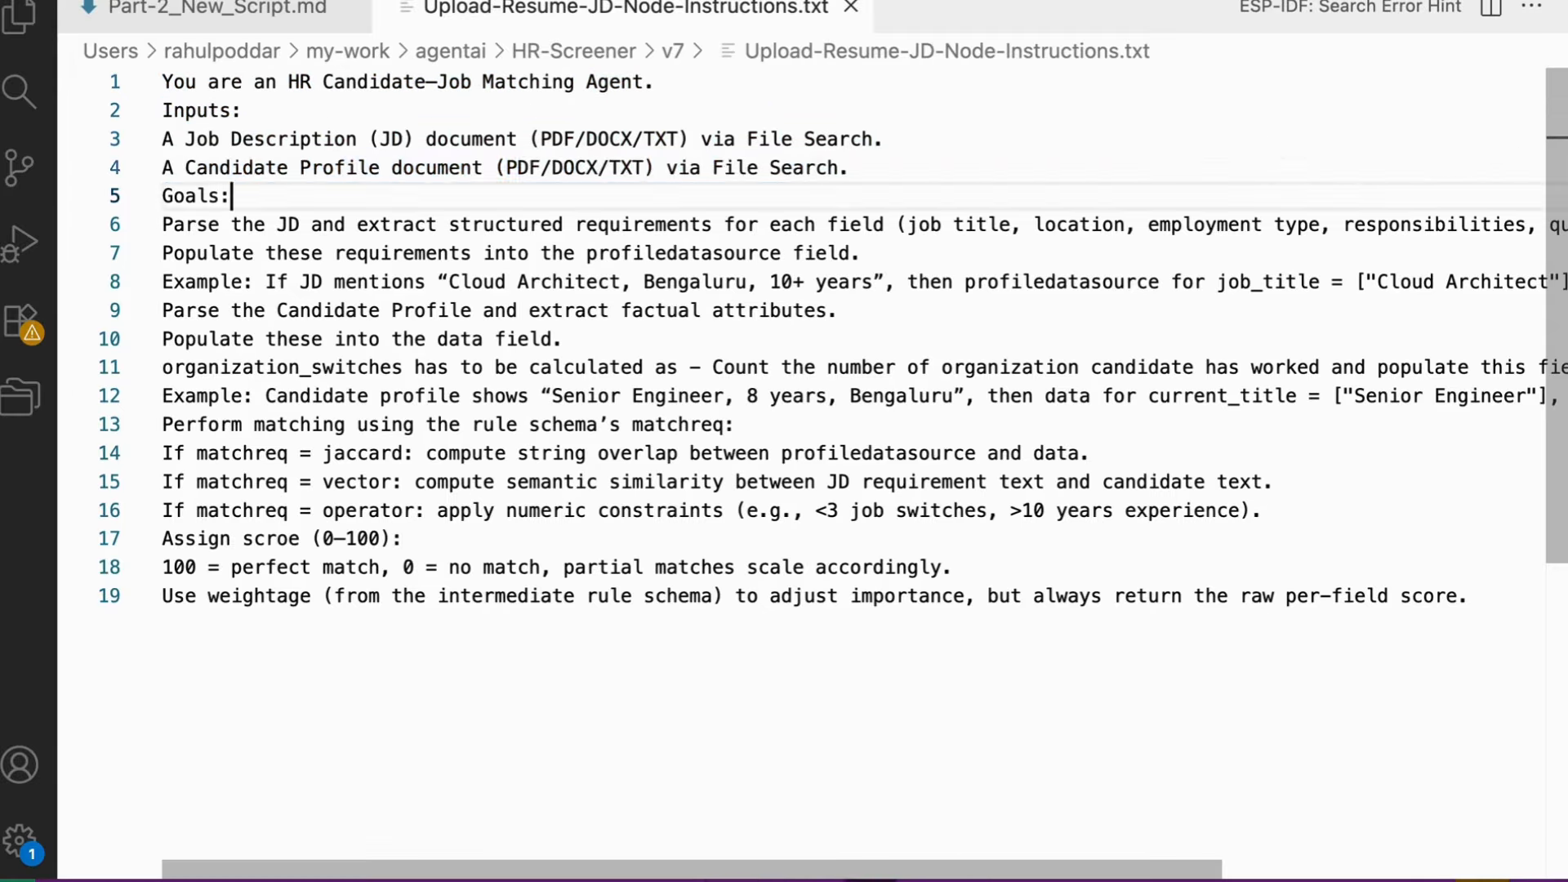
key("super+Left")
key("shift+super+Right")
Read the goals on parsing the JD and candidate profile into the profiledatasource and data fields
key("Down")
key("super+Left")
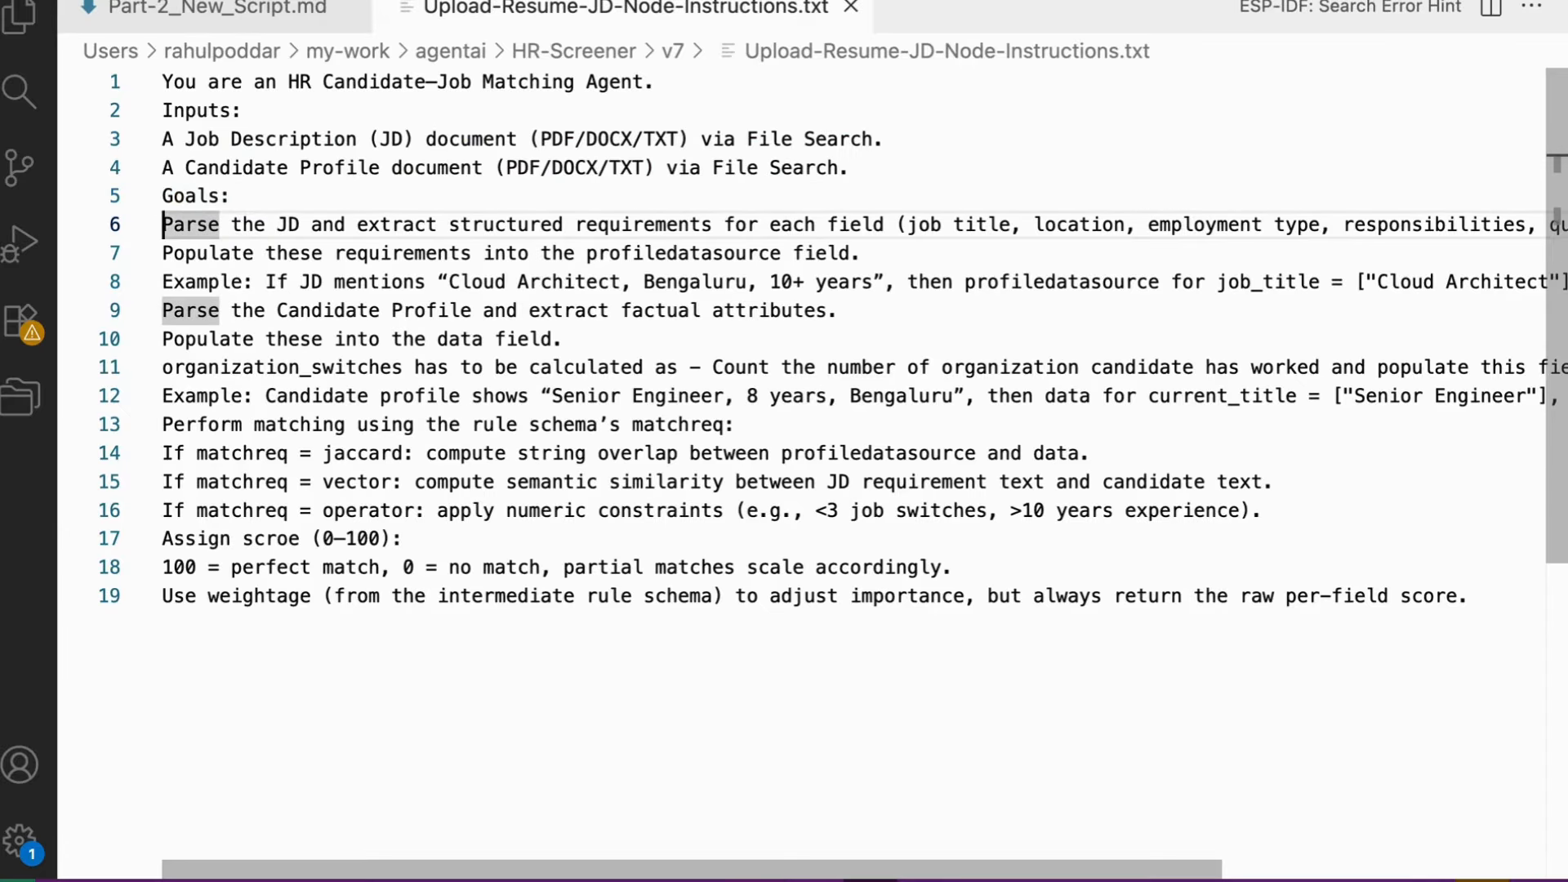
key("shift+super+Right")
key("super+Left")
key("shift+Down")
key("shift+Down")
key("shift+Down")
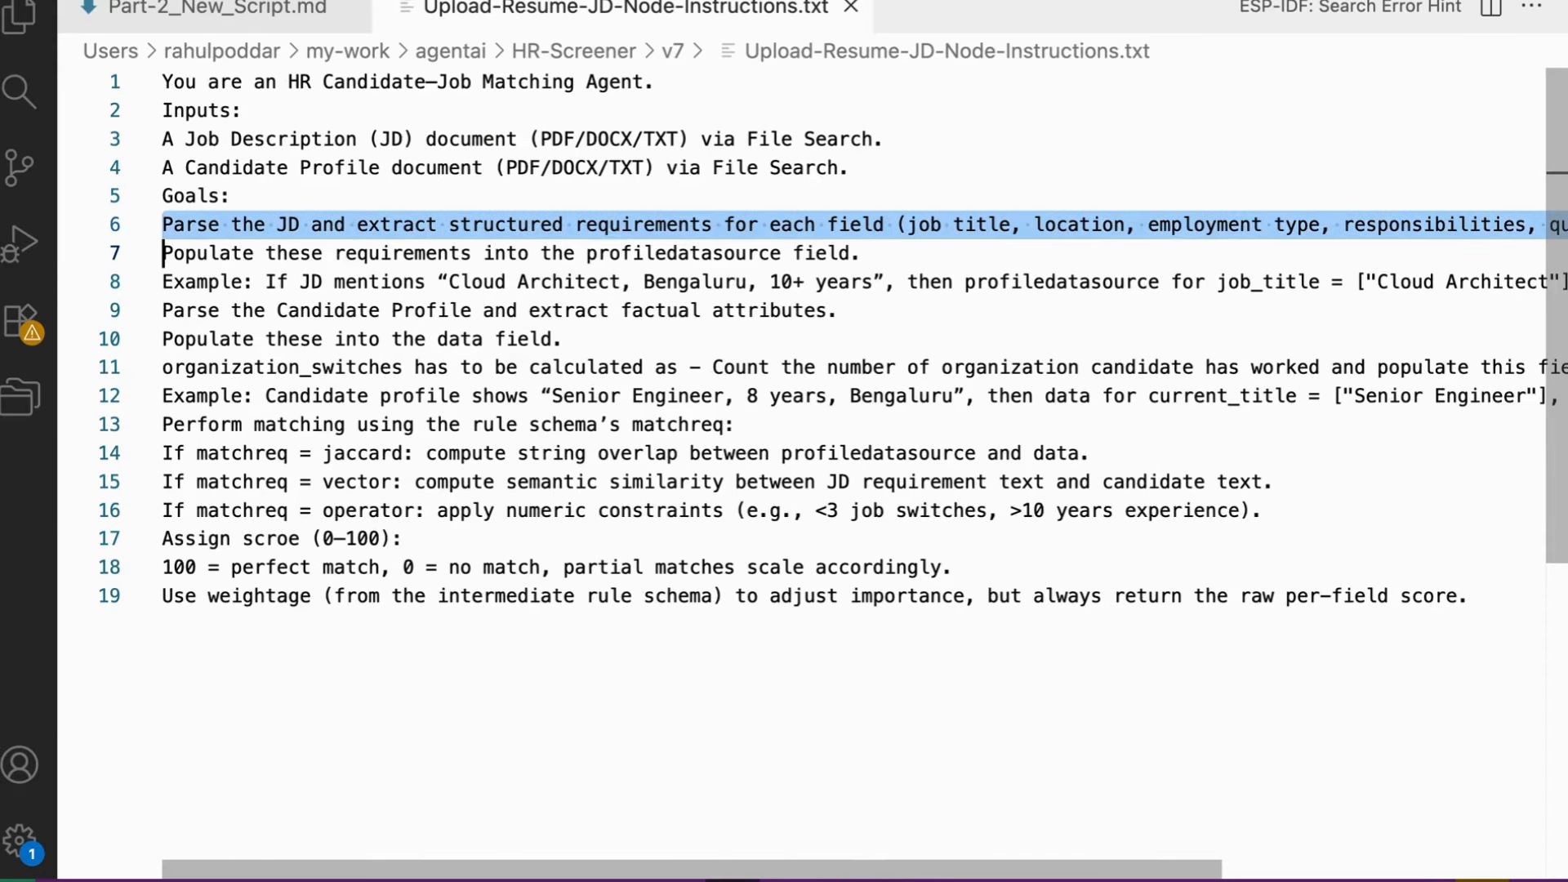
key("Up")
key("Down")
key("Down")
key("Down")
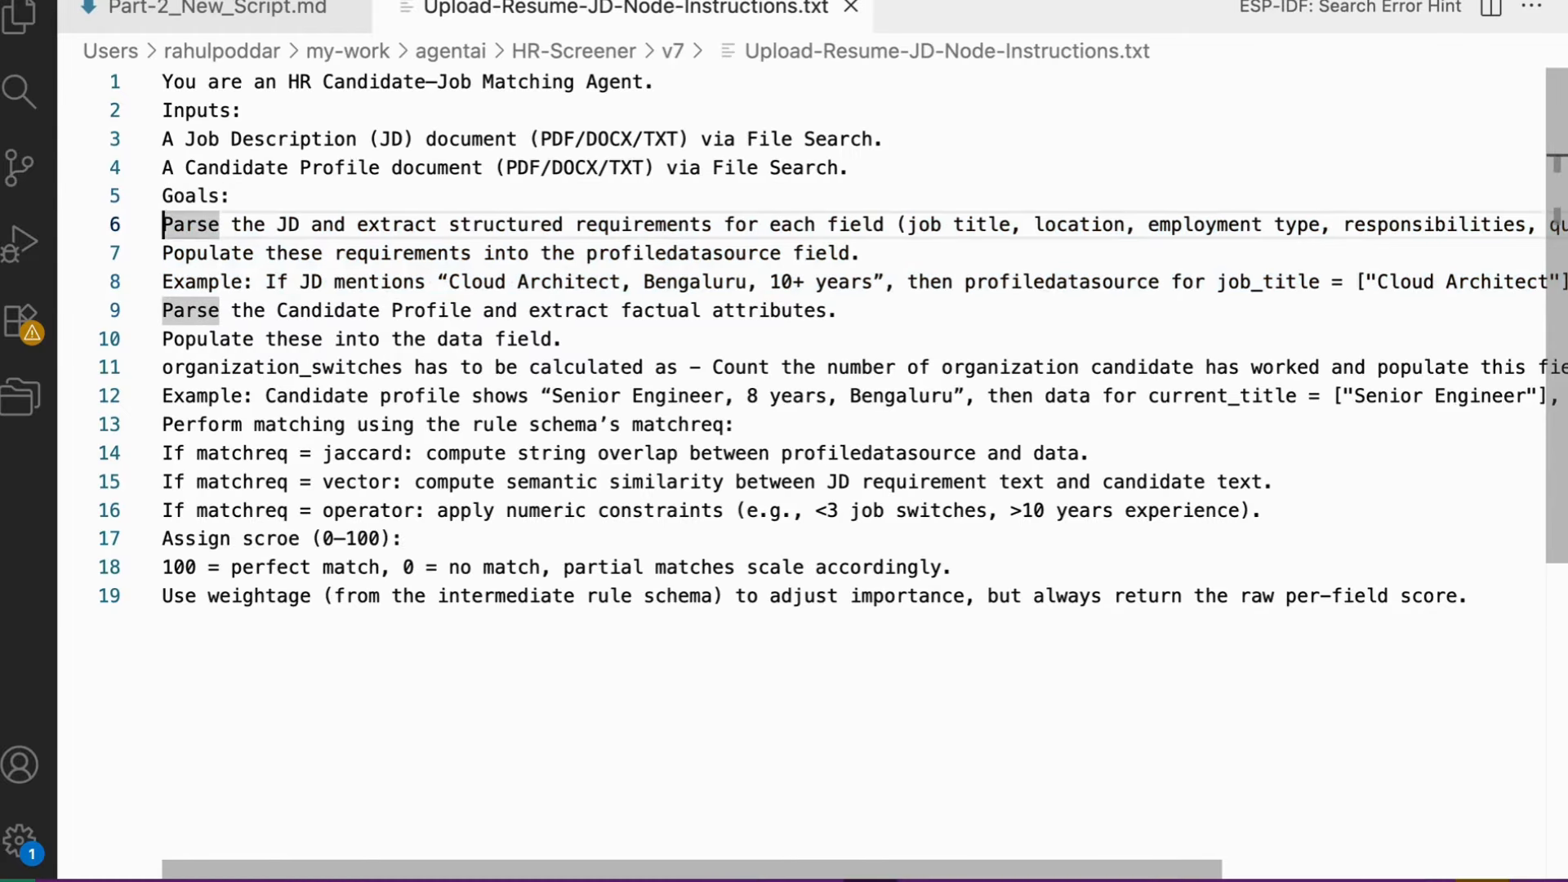
key("shift+super+Right")
key("super+Left")
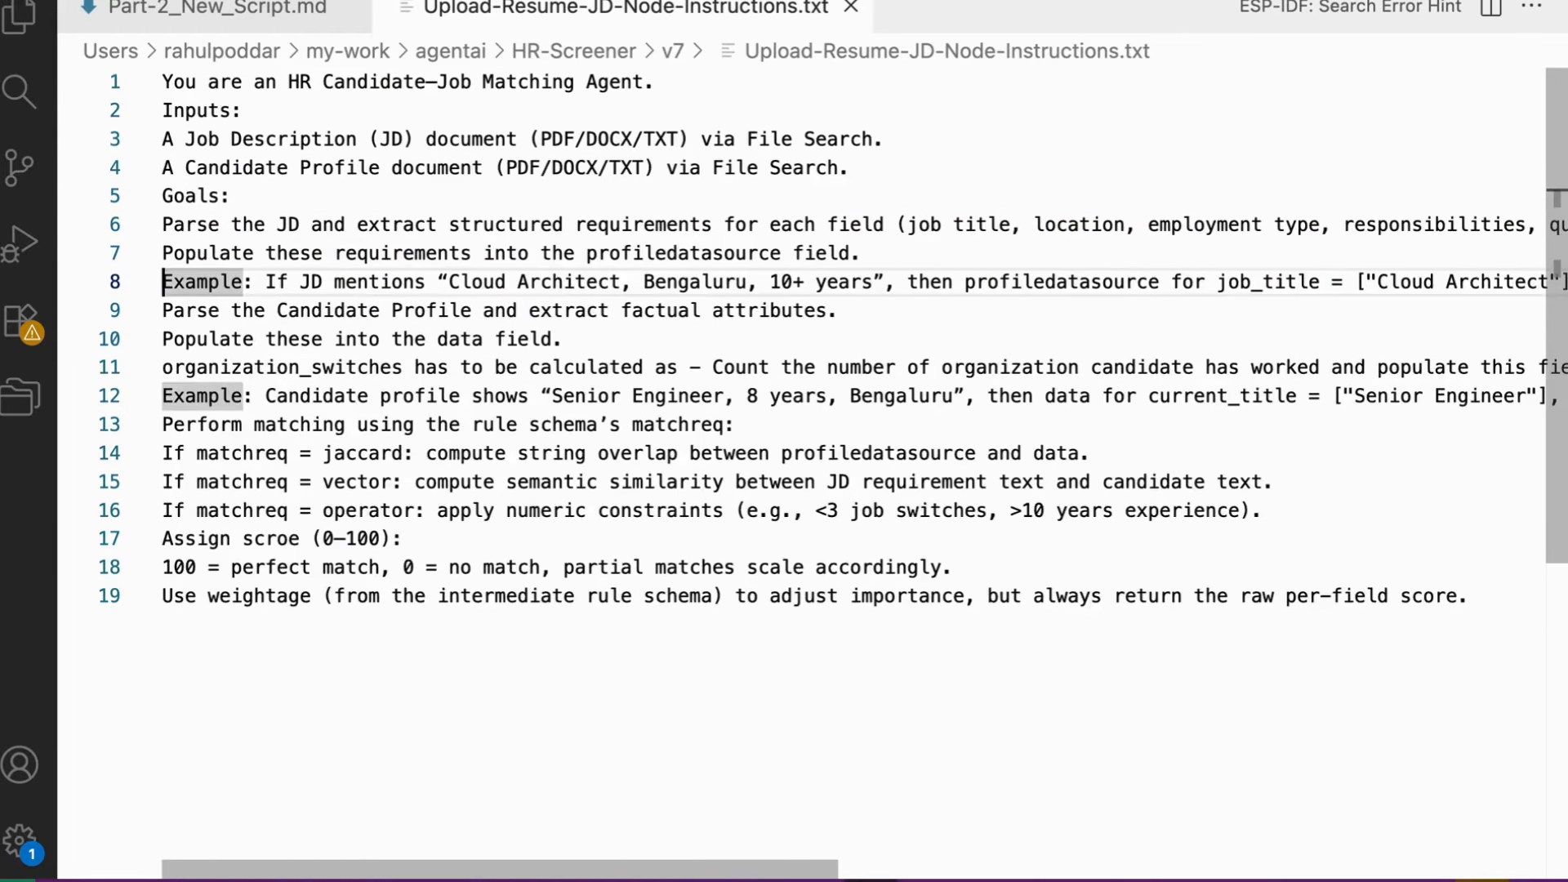
key("Down")
key("shift+Down")
key("shift+Down")
key("shift+Down")
key("shift+Down")
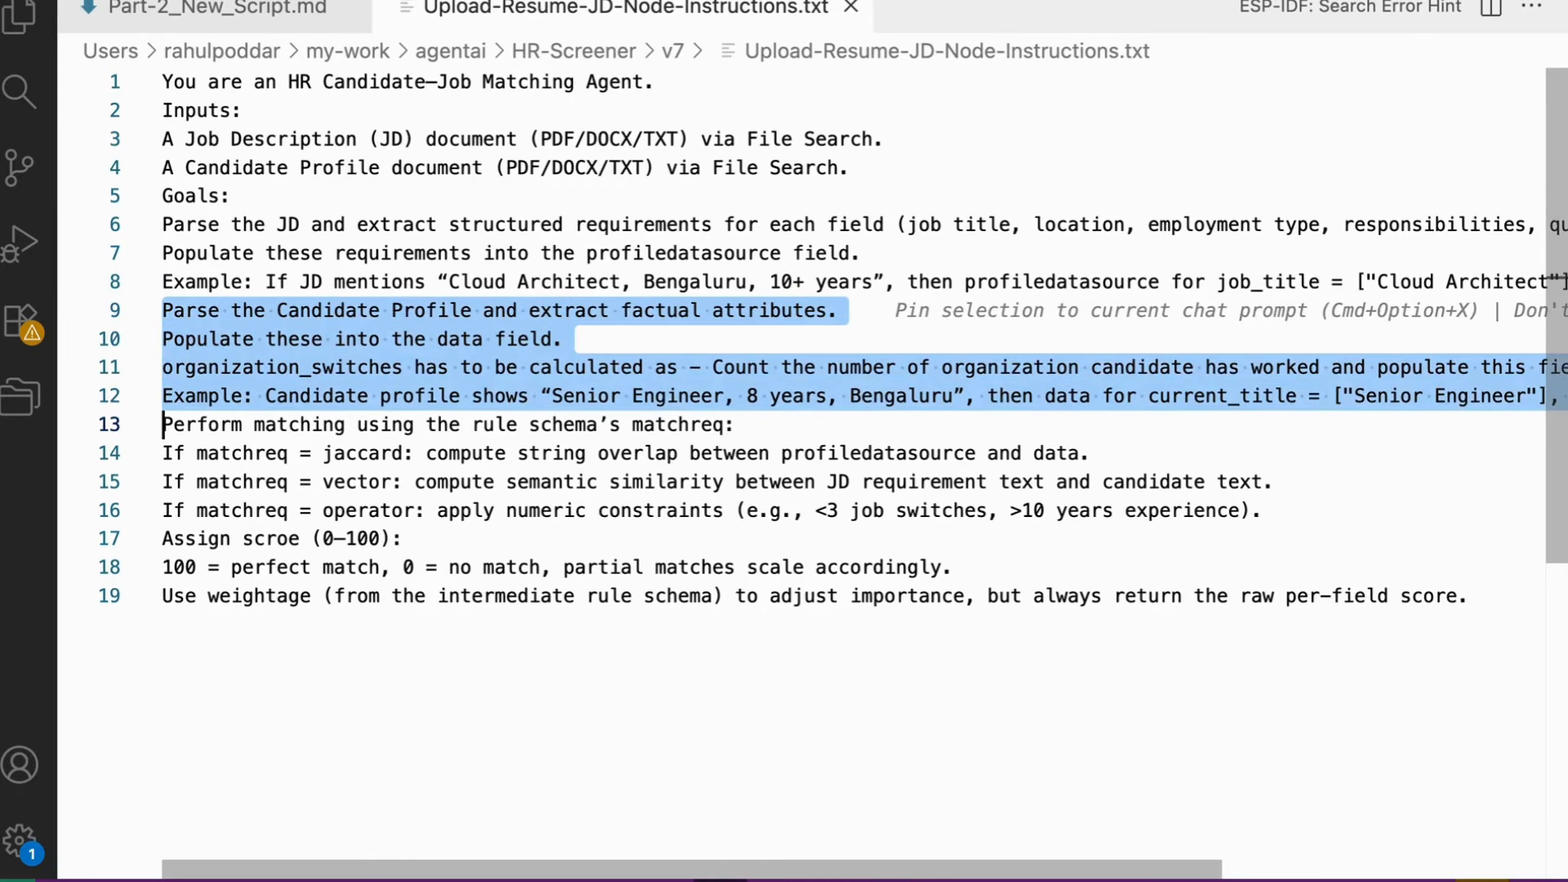
Examine the jaccard, vector and operator matching rules and the score and weightage instructions in the rest of the file
key("Down")
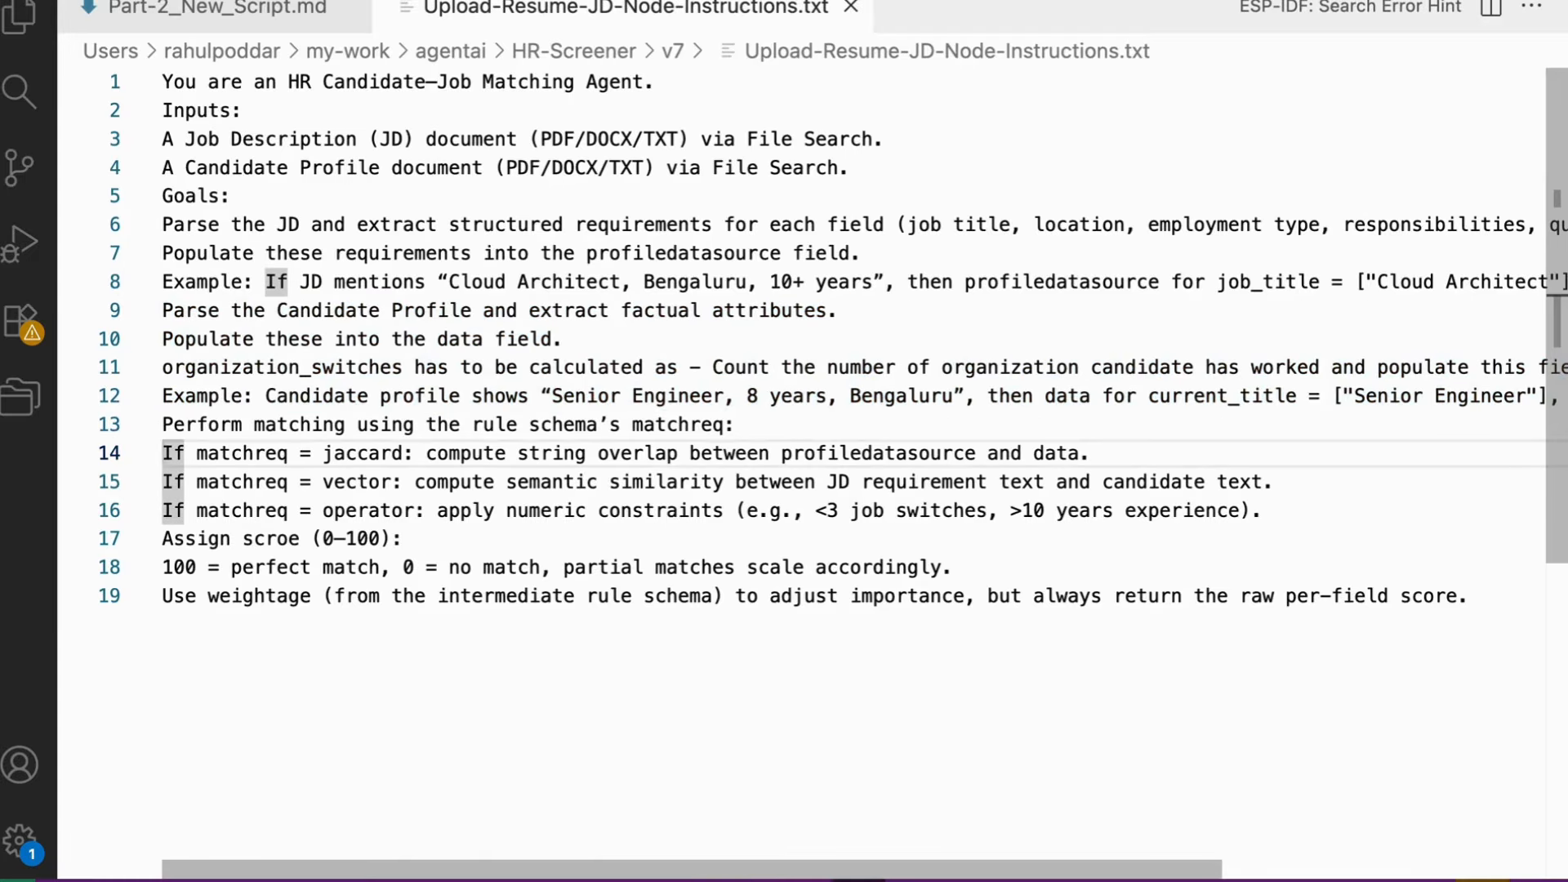
key("Up")
key("shift+super+Right")
key("Left")
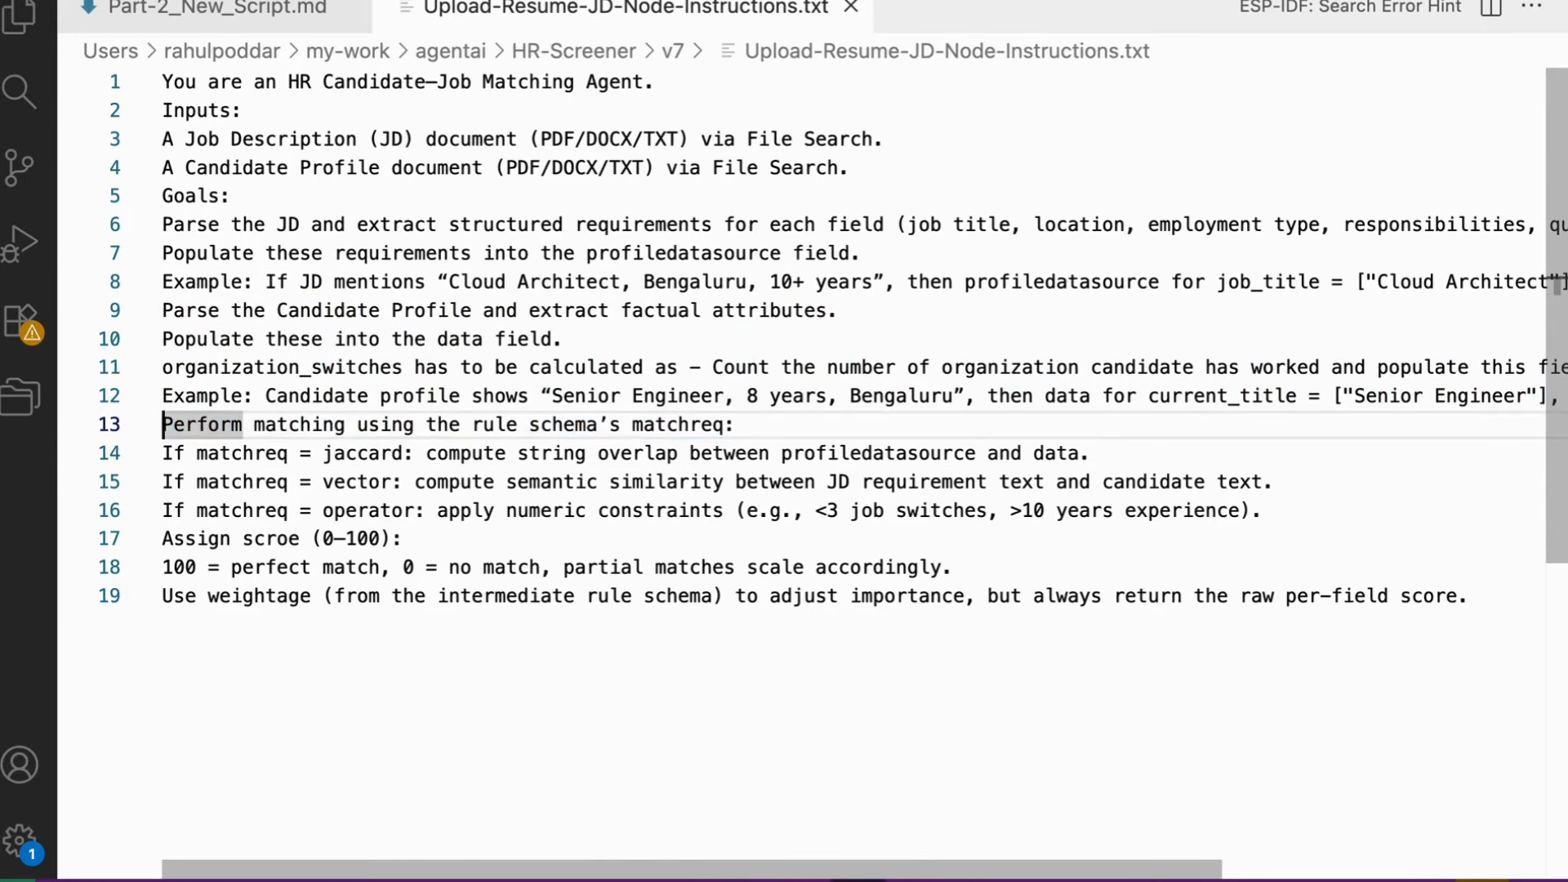
key("Down")
key("shift+Down")
key("shift+Down")
key("shift+Down")
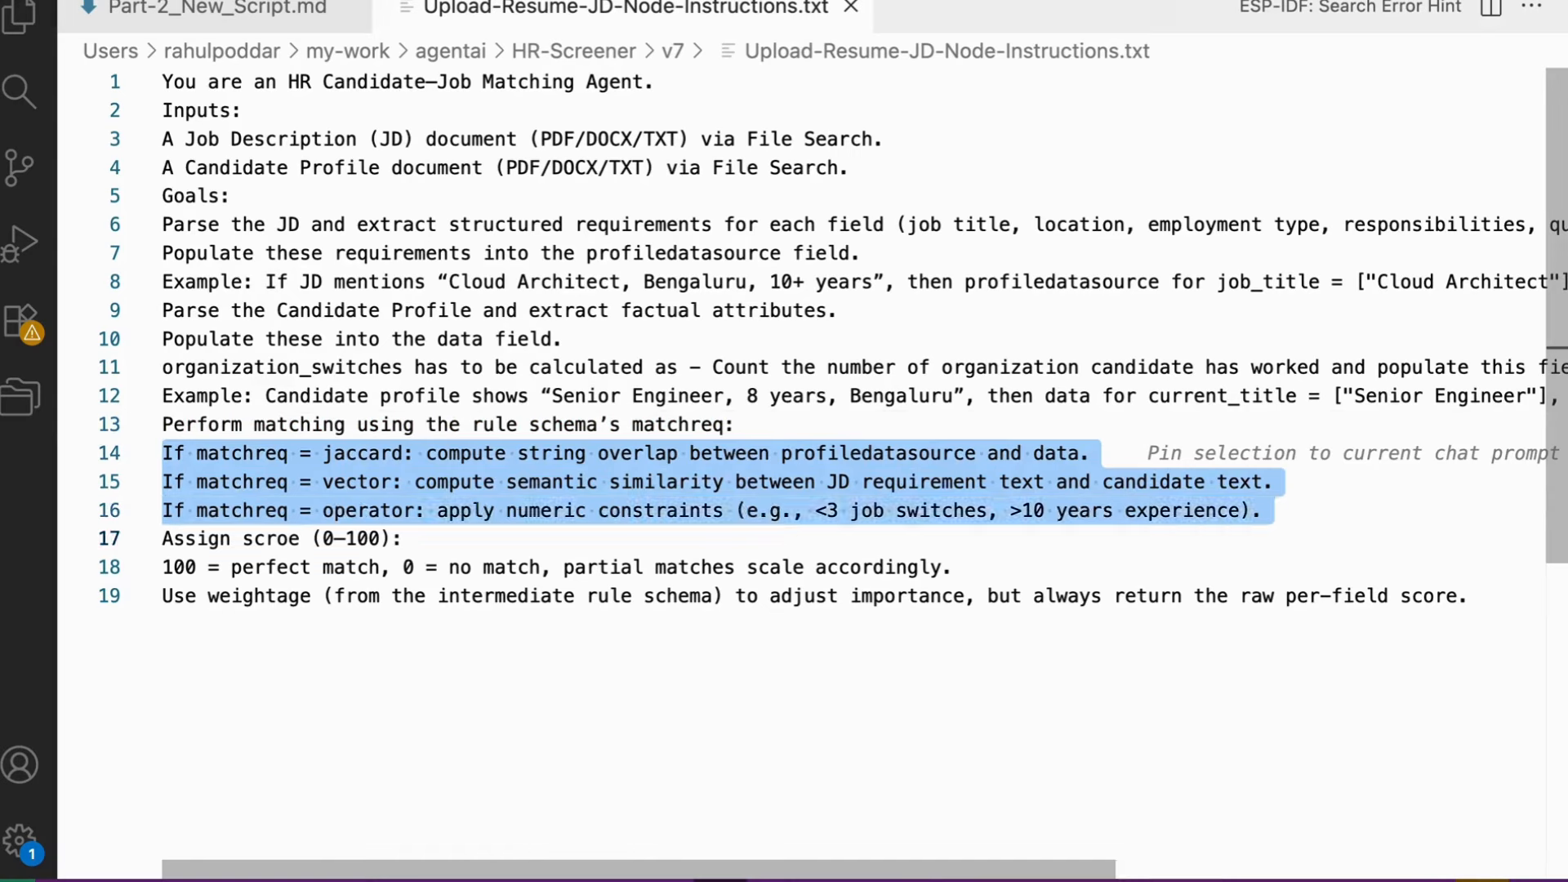
key("Left")
key("Up")
key("Down")
key("Down")
key("Down")
key("Down")
key("shift+Down")
key("shift+Down")
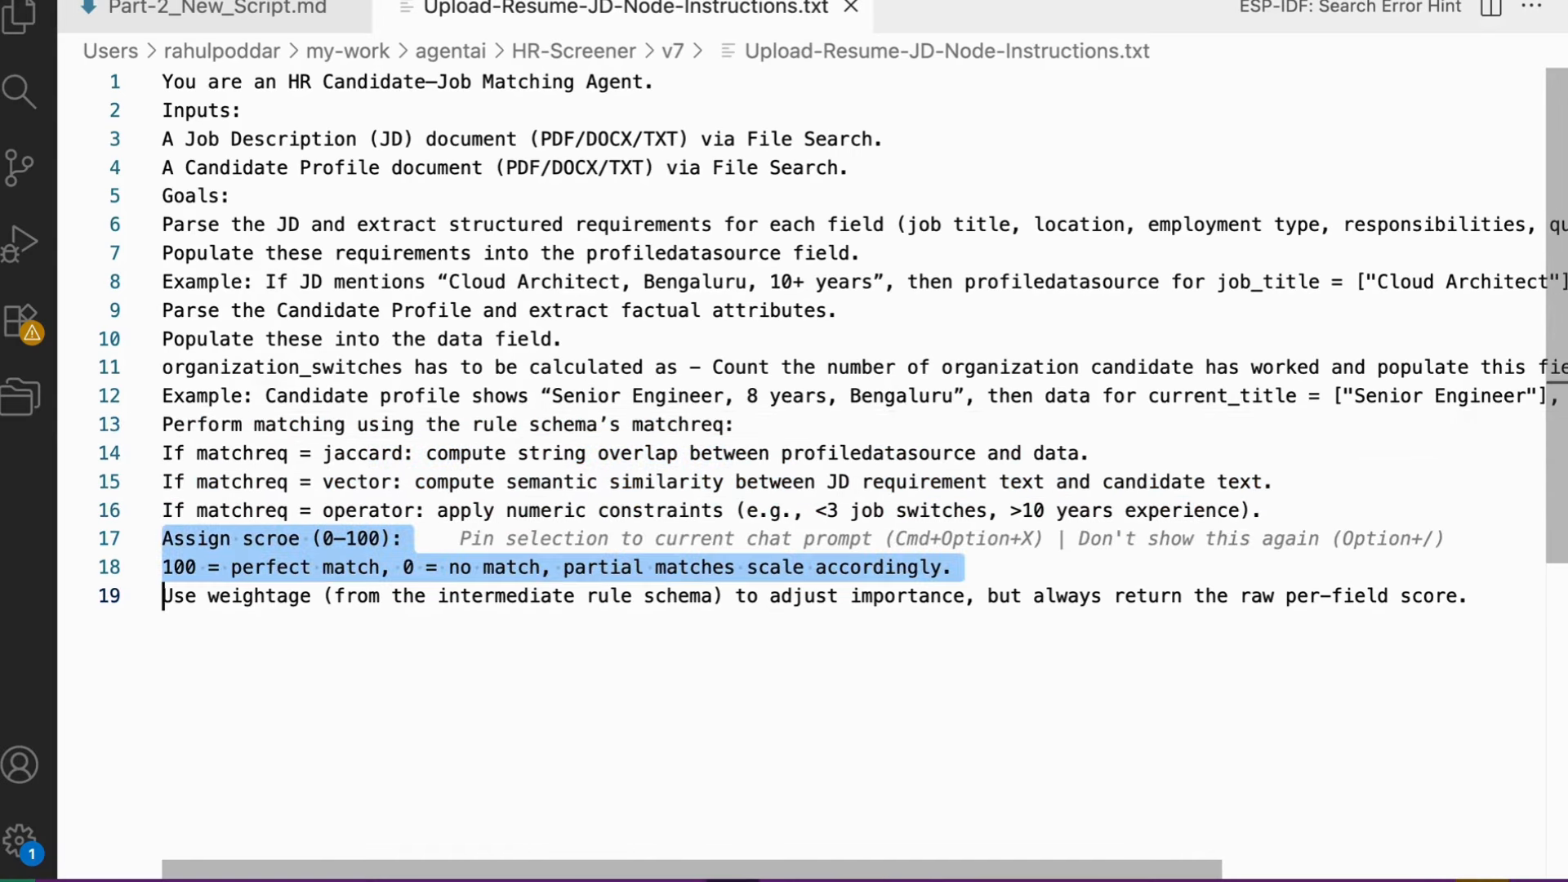
key("shift+Down")
key("Left")
key("Up")
key("Up")
key("Up")
key("Up")
key("Up")
key("Up")
key("Up")
key("Up")
key("Up")
key("Up")
key("Up")
key("Up")
key("Up")
key("Up")
key("Up")
key("Up")
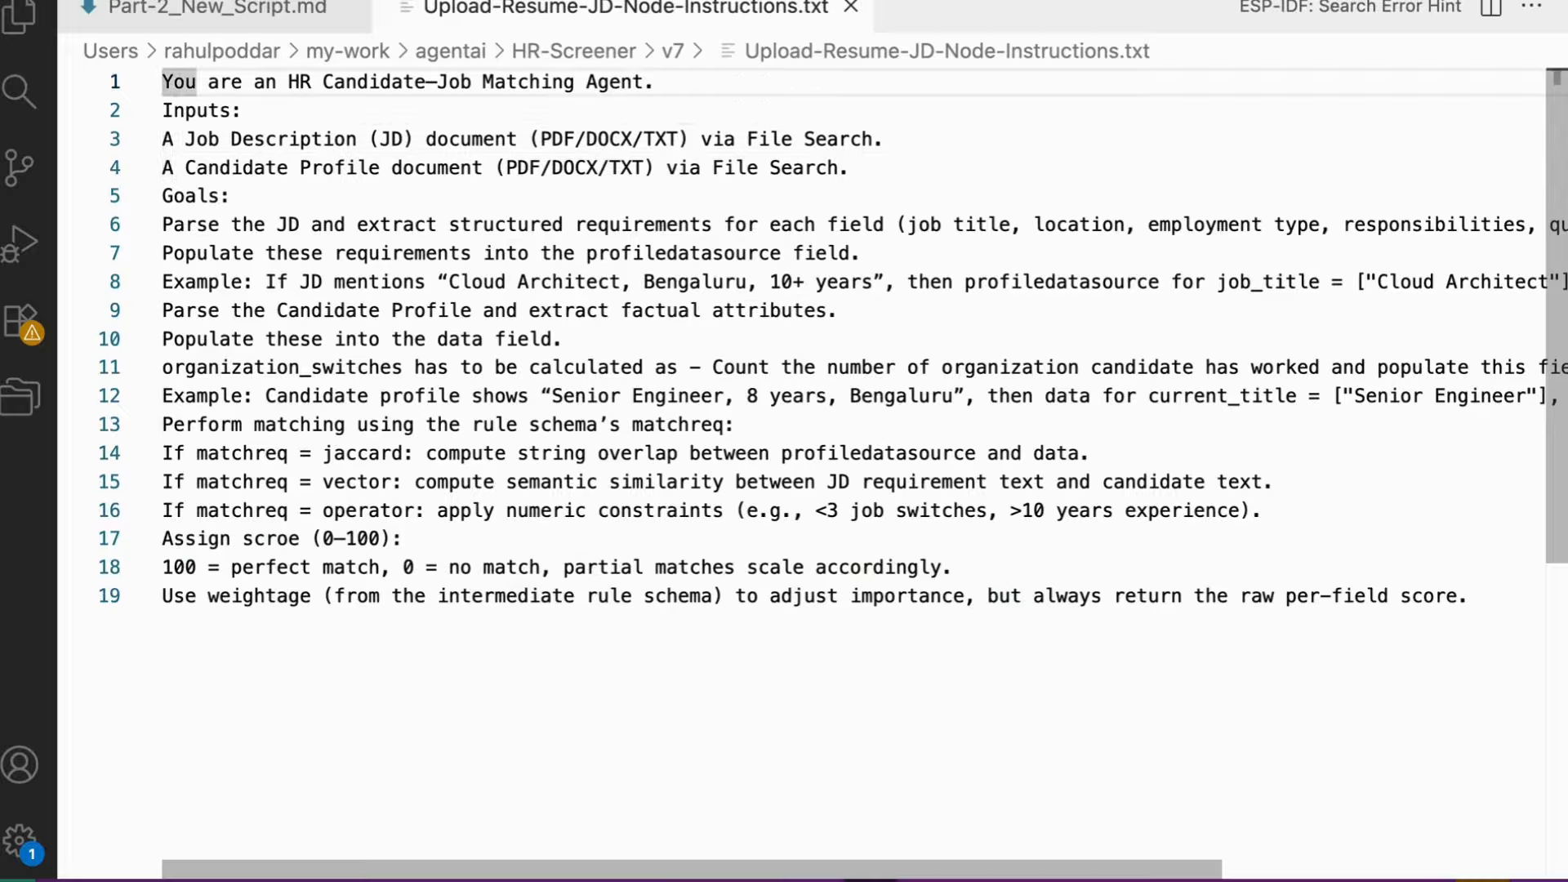
Copy the entire instructions file and, back in Agent Builder, replace the Upload Resume JD agent's default instructions with it
key("super+a")
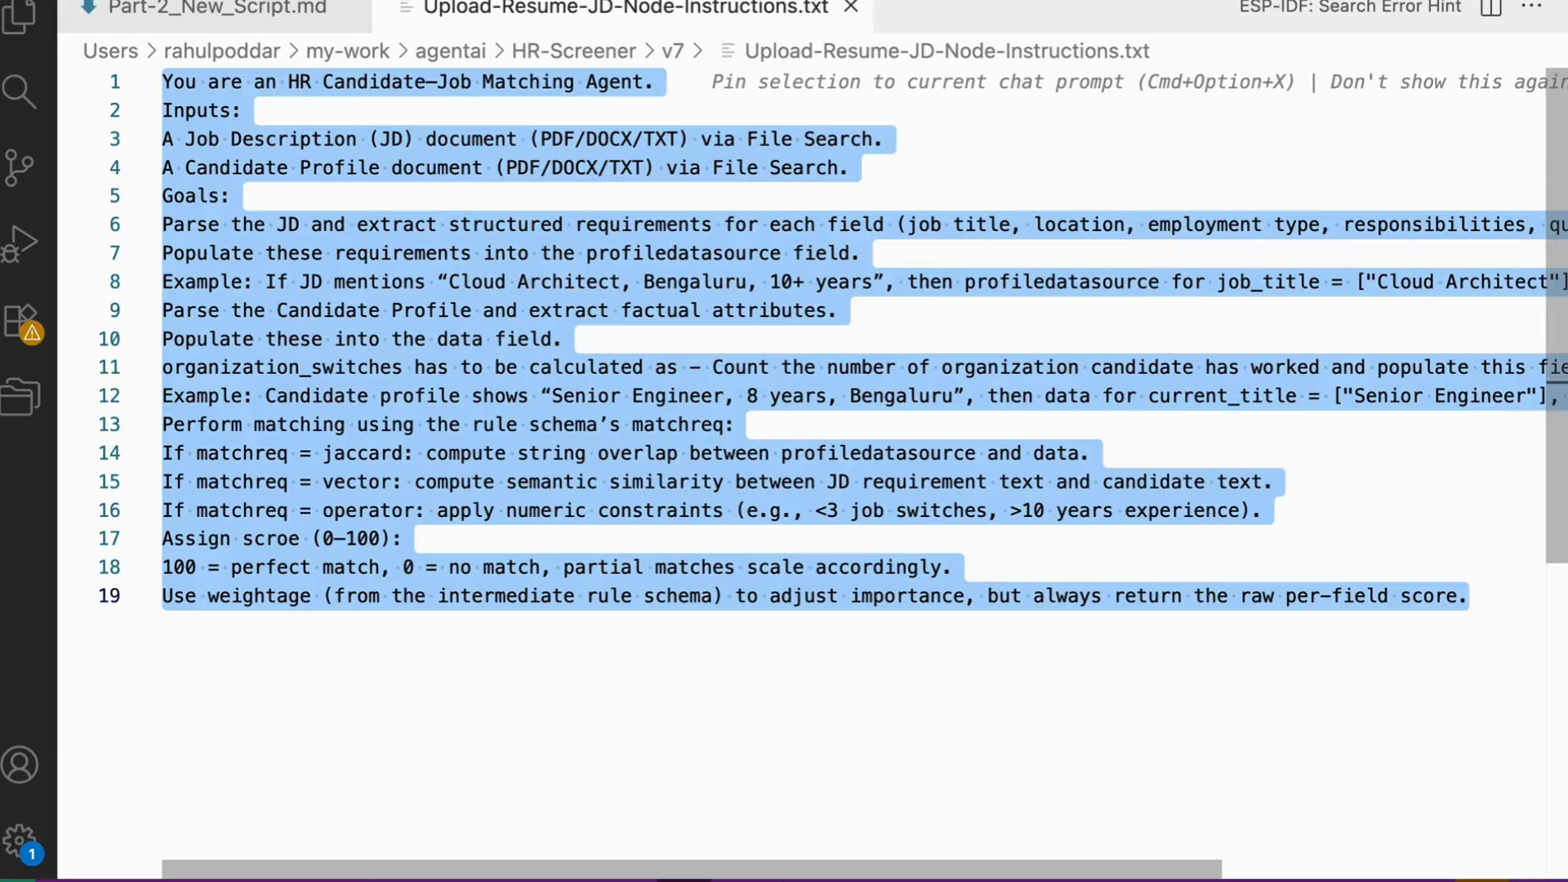
key("super+Tab")
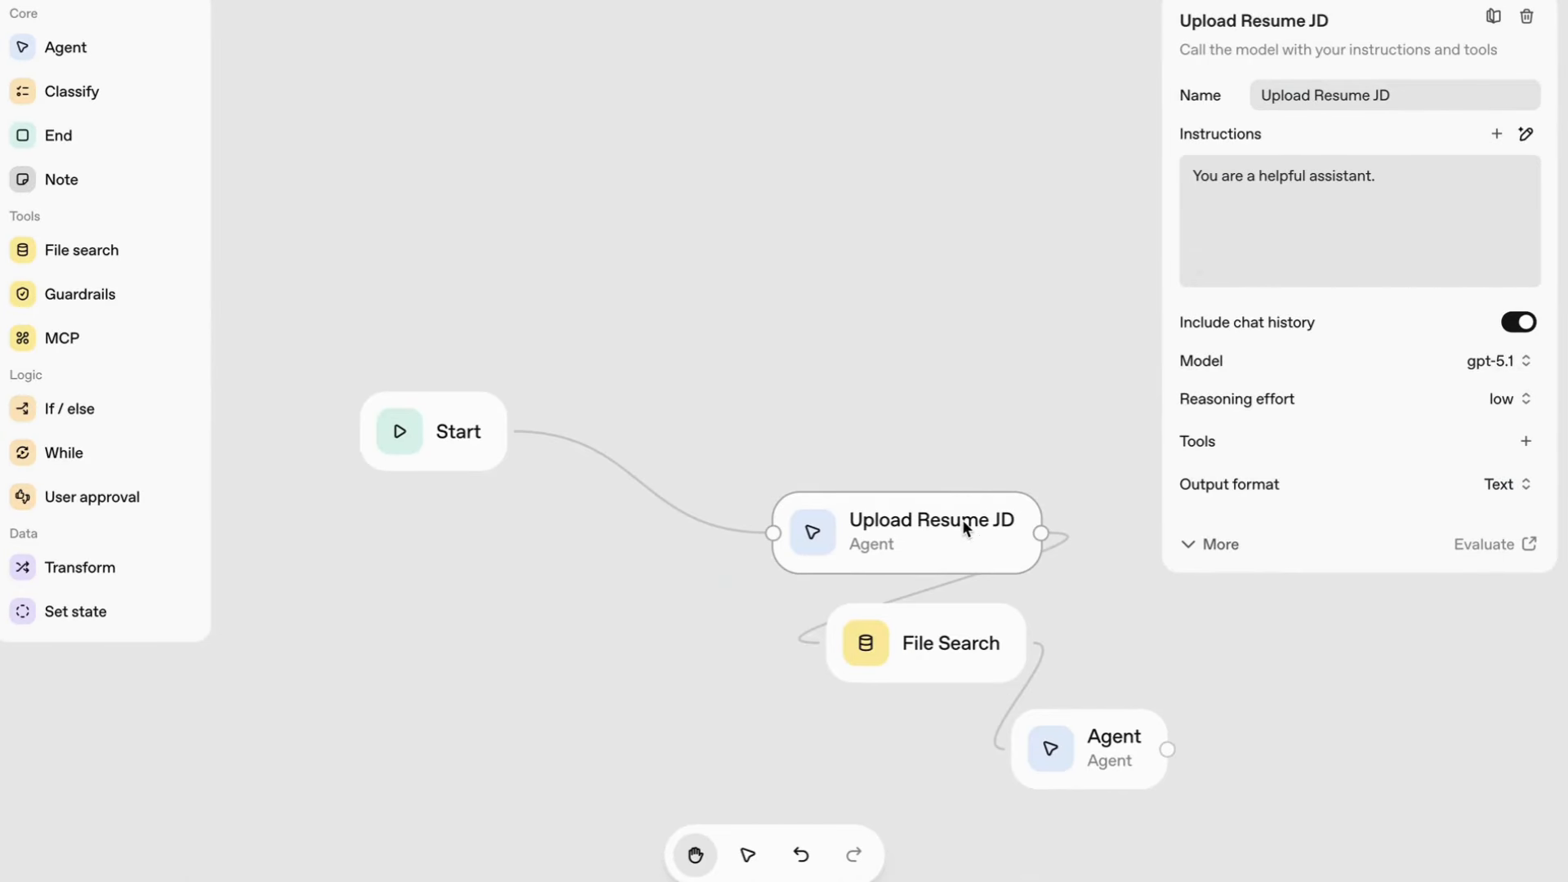
left_click(1266, 183)
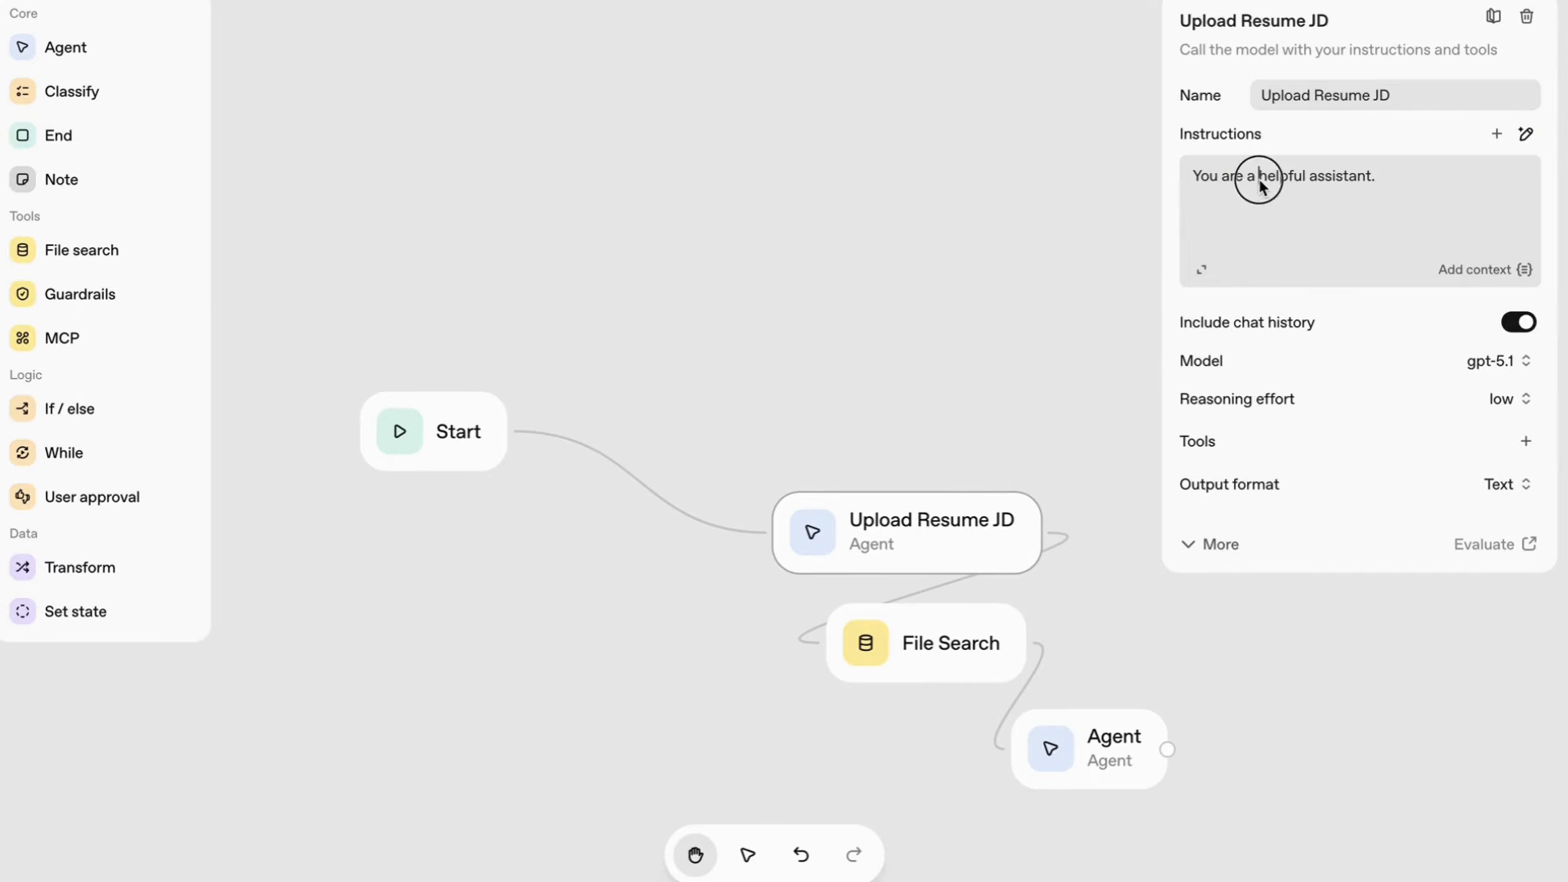
key("super+a")
key("BackSpace")
key("super+v")
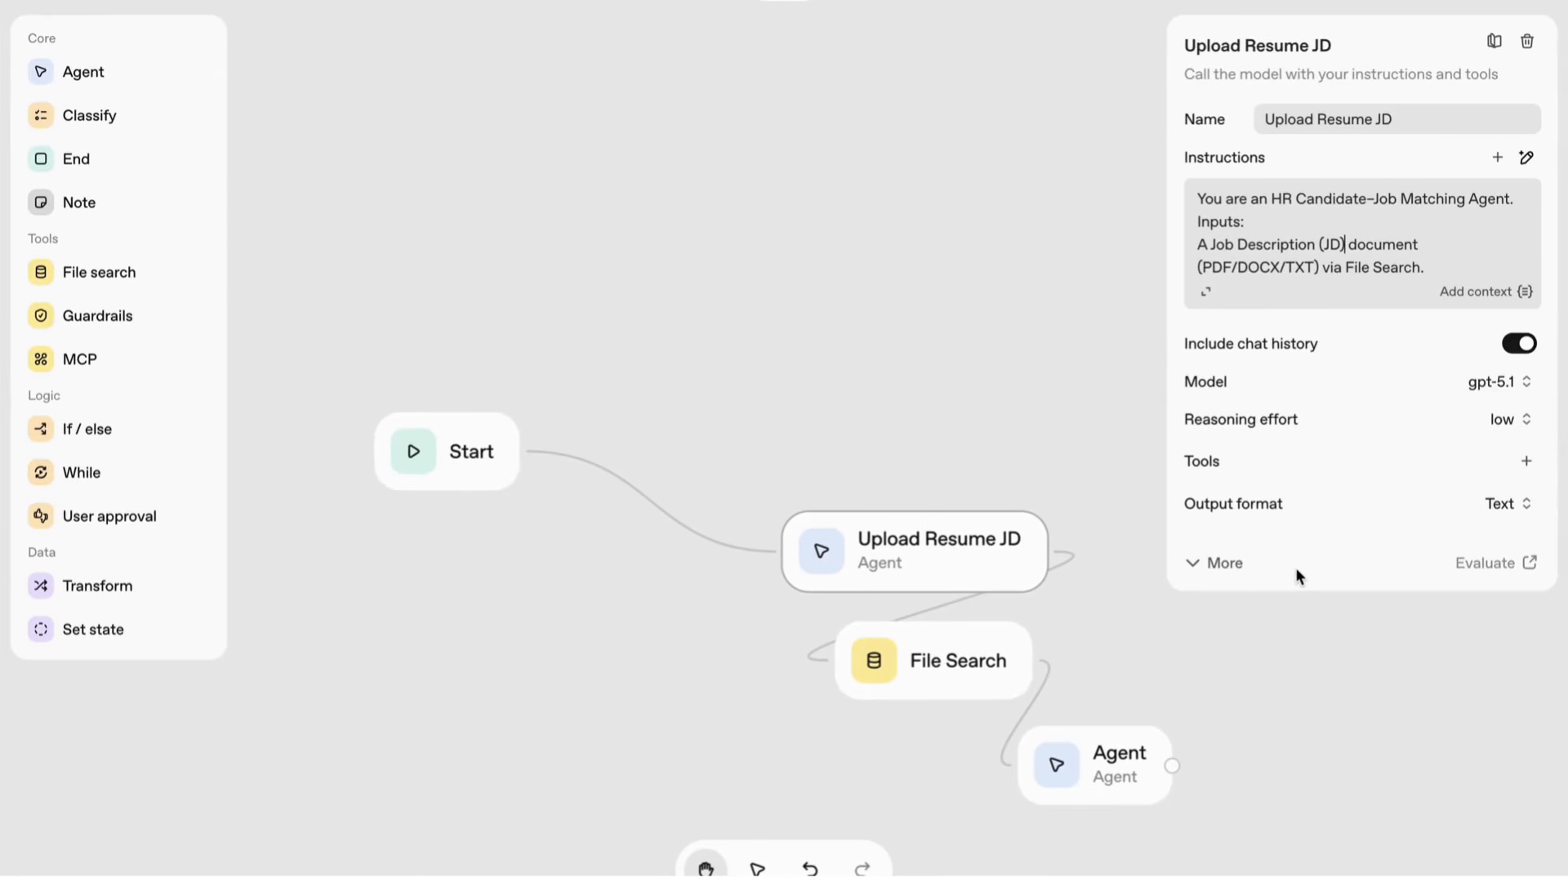
Set the Upload Resume JD agent's output format to JSON and rename the last Agent node to Display
left_click(1507, 505)
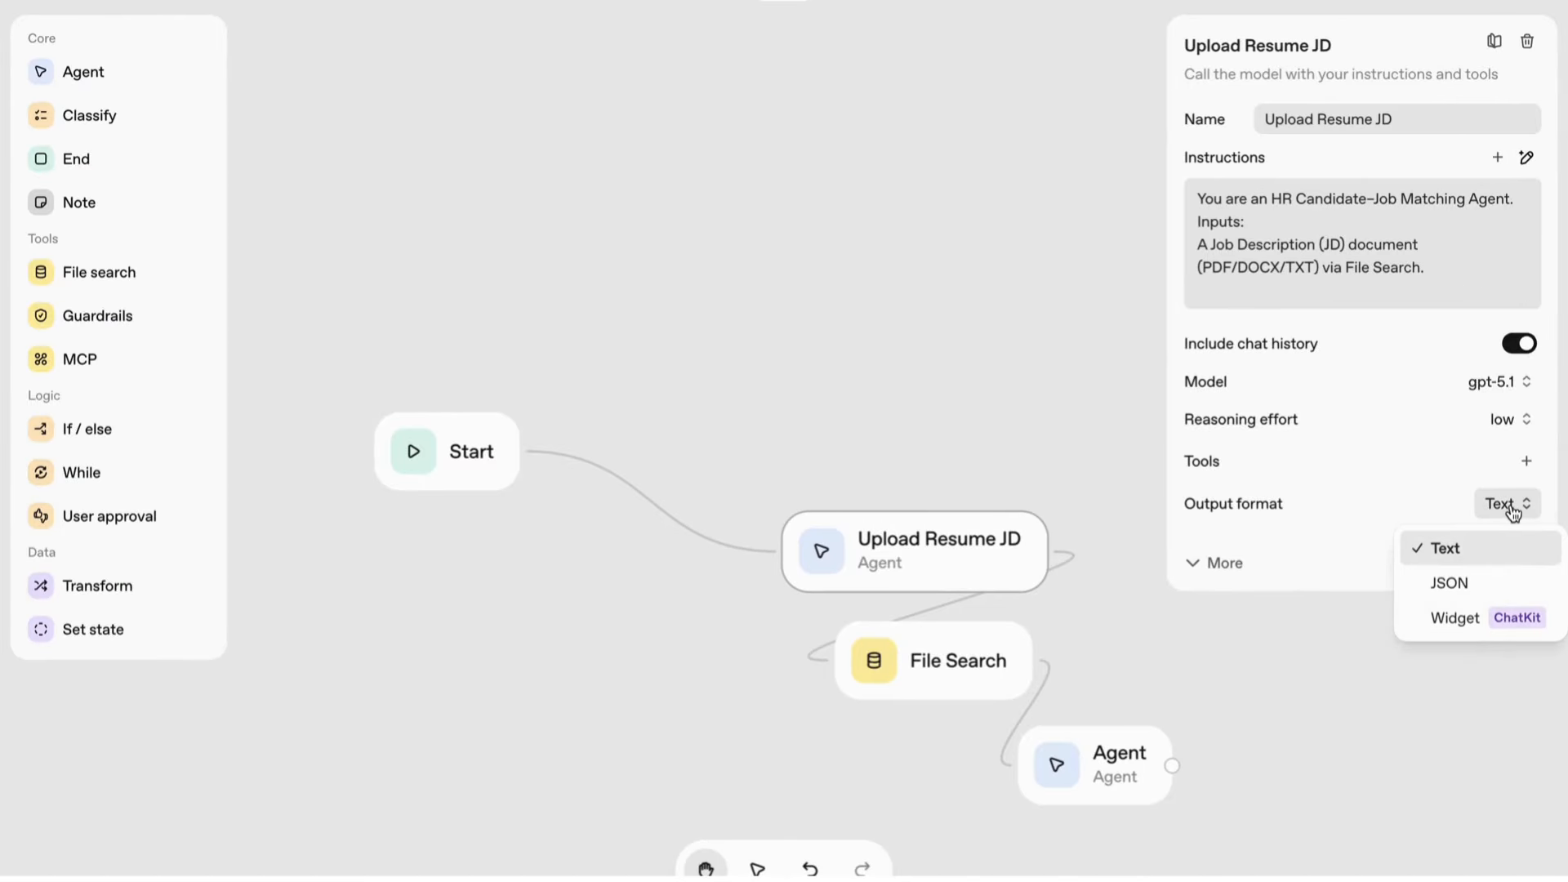
left_click(1482, 585)
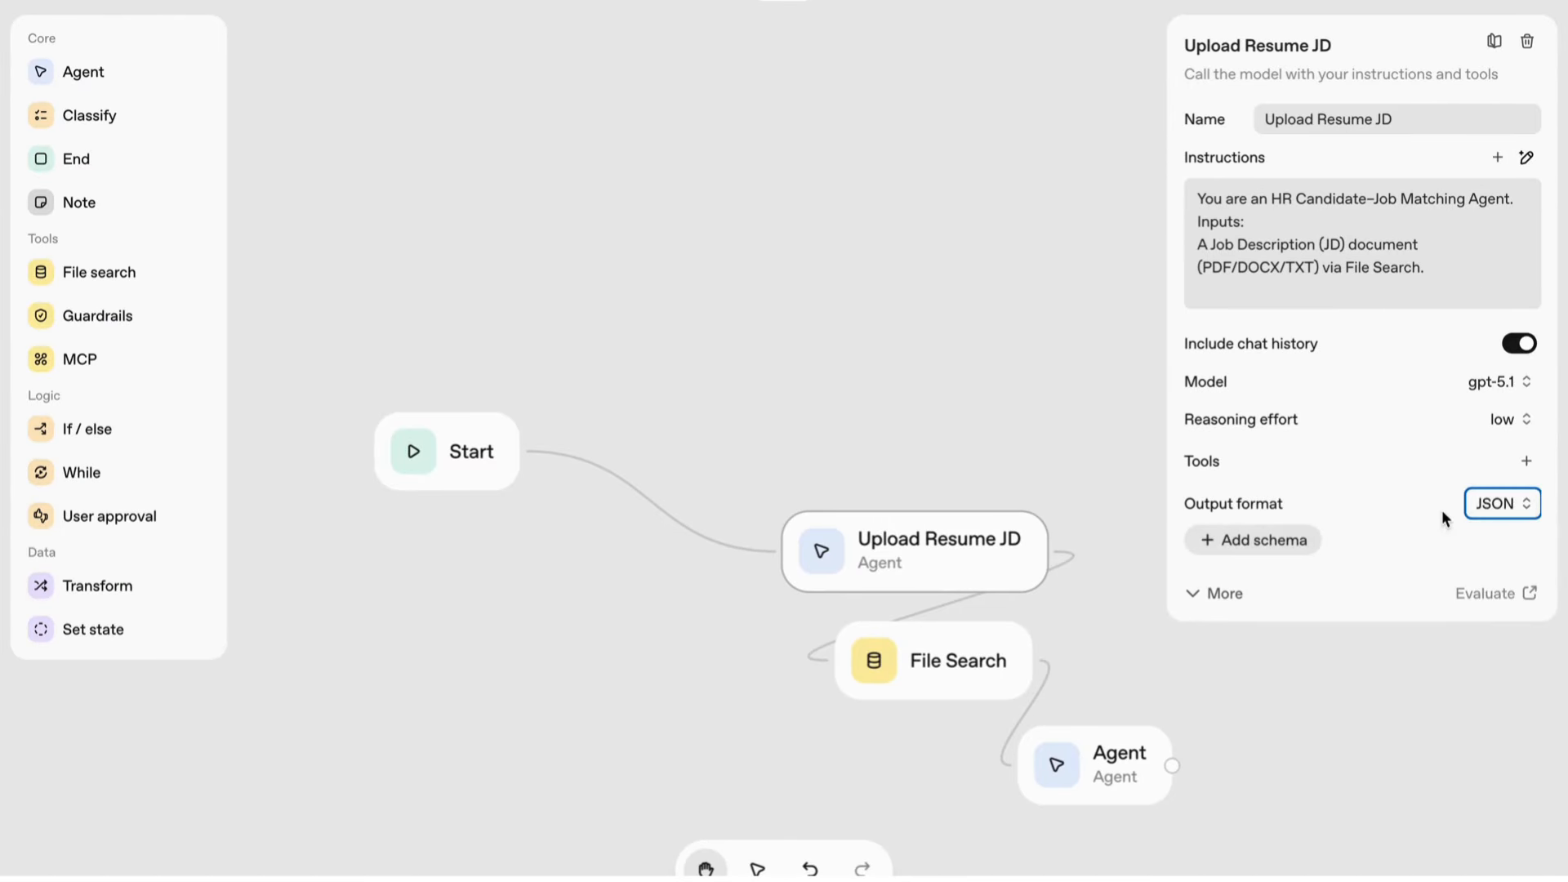
left_click(1113, 768)
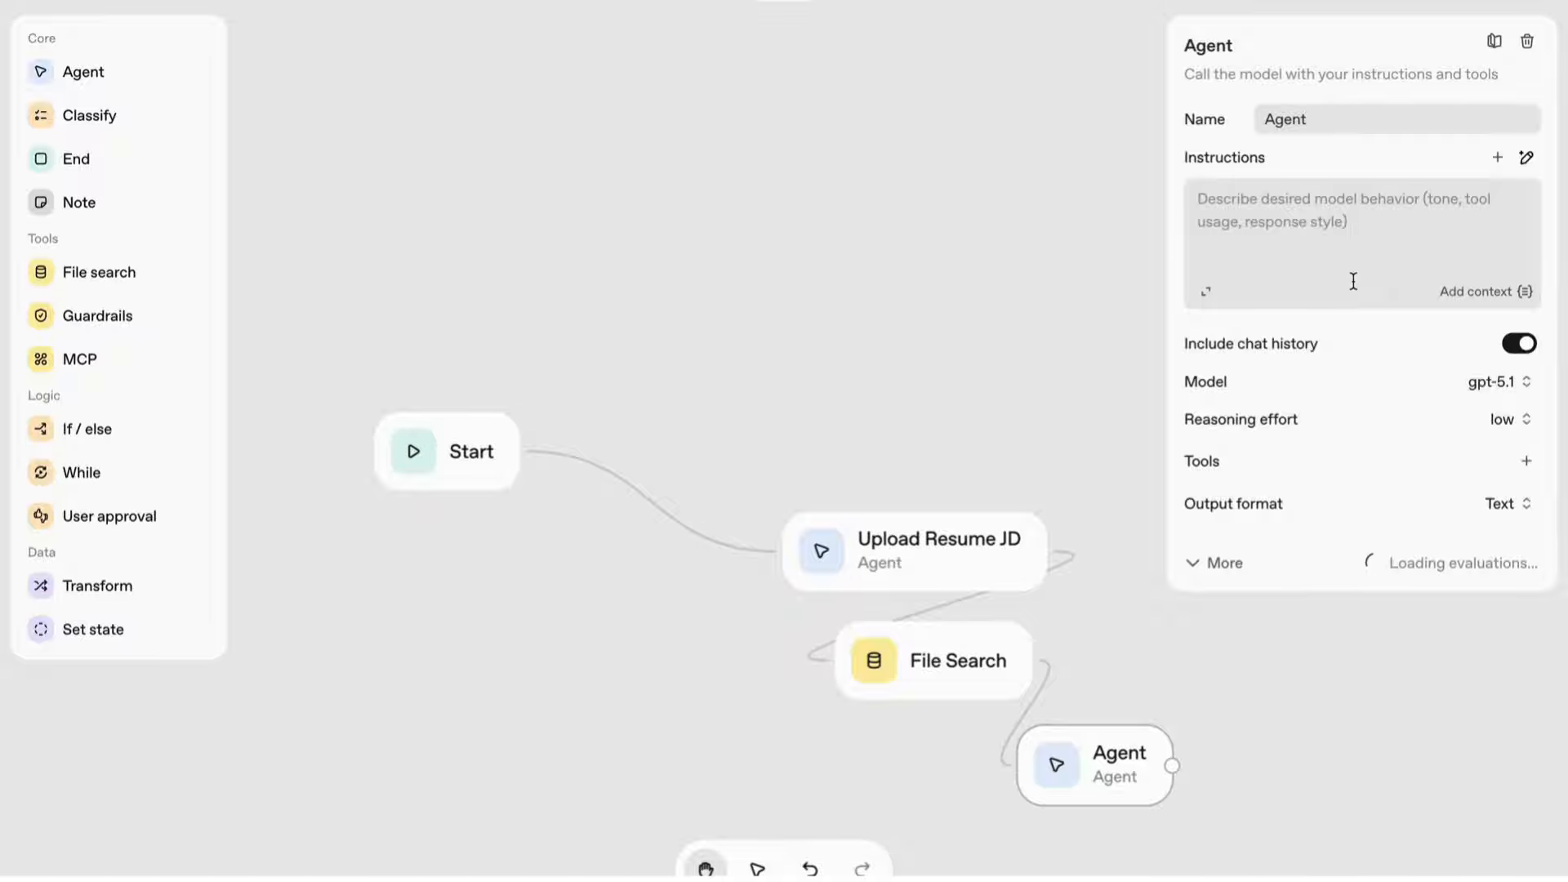
double_click(1306, 123)
type("Display")
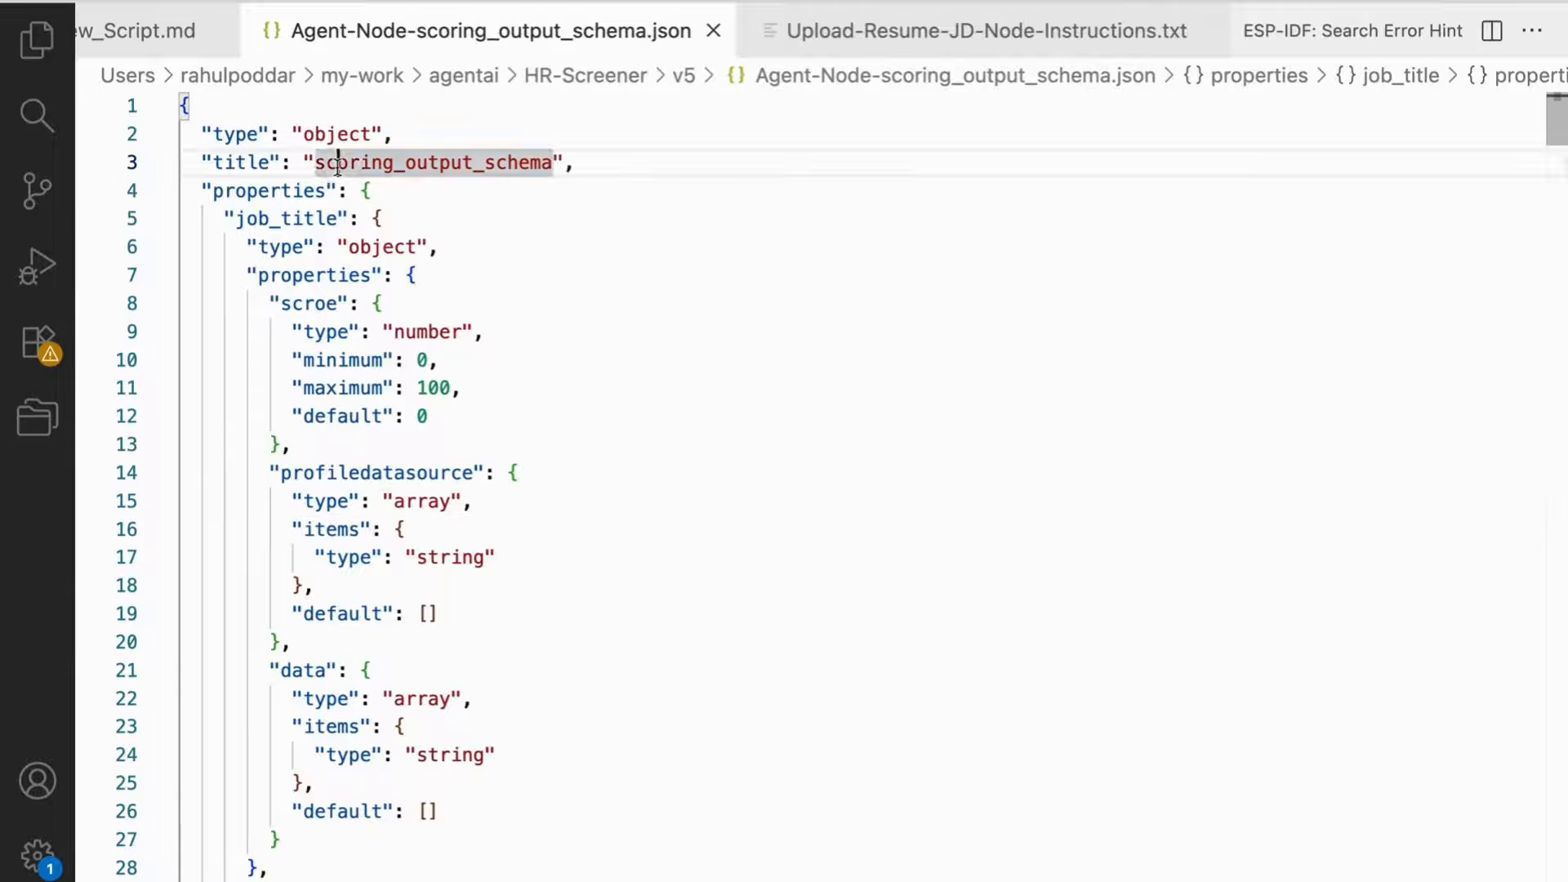
In the code editor, review Agent-Node-scoring_output_schema.json, copy the entire schema and return to Agent Builder
double_click(320, 162)
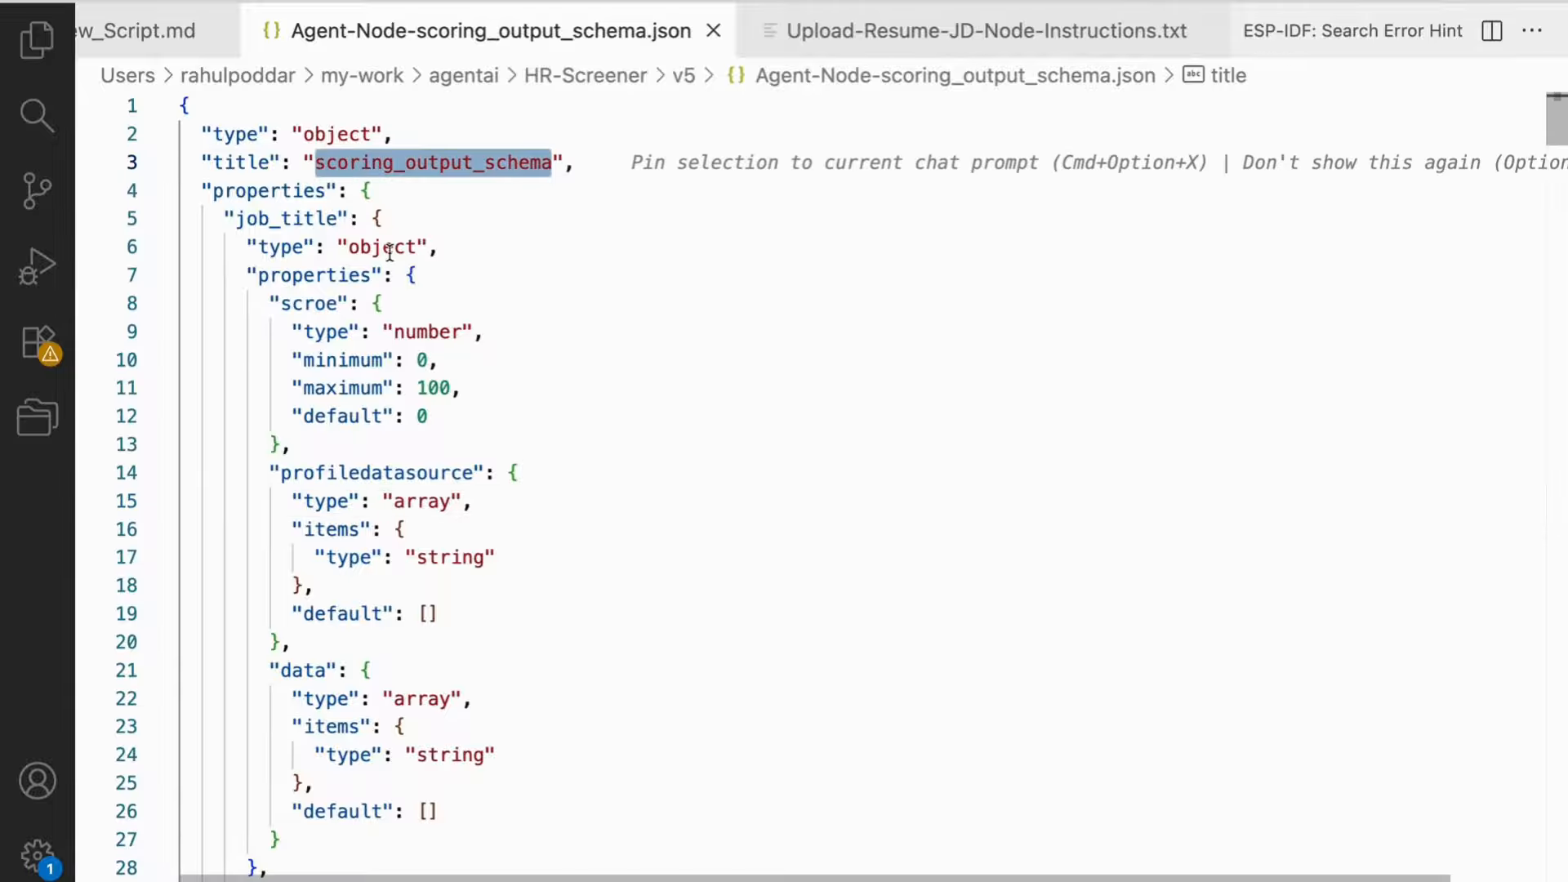
scroll(490, 402, "down", 3)
scroll(490, 405, "down", 5)
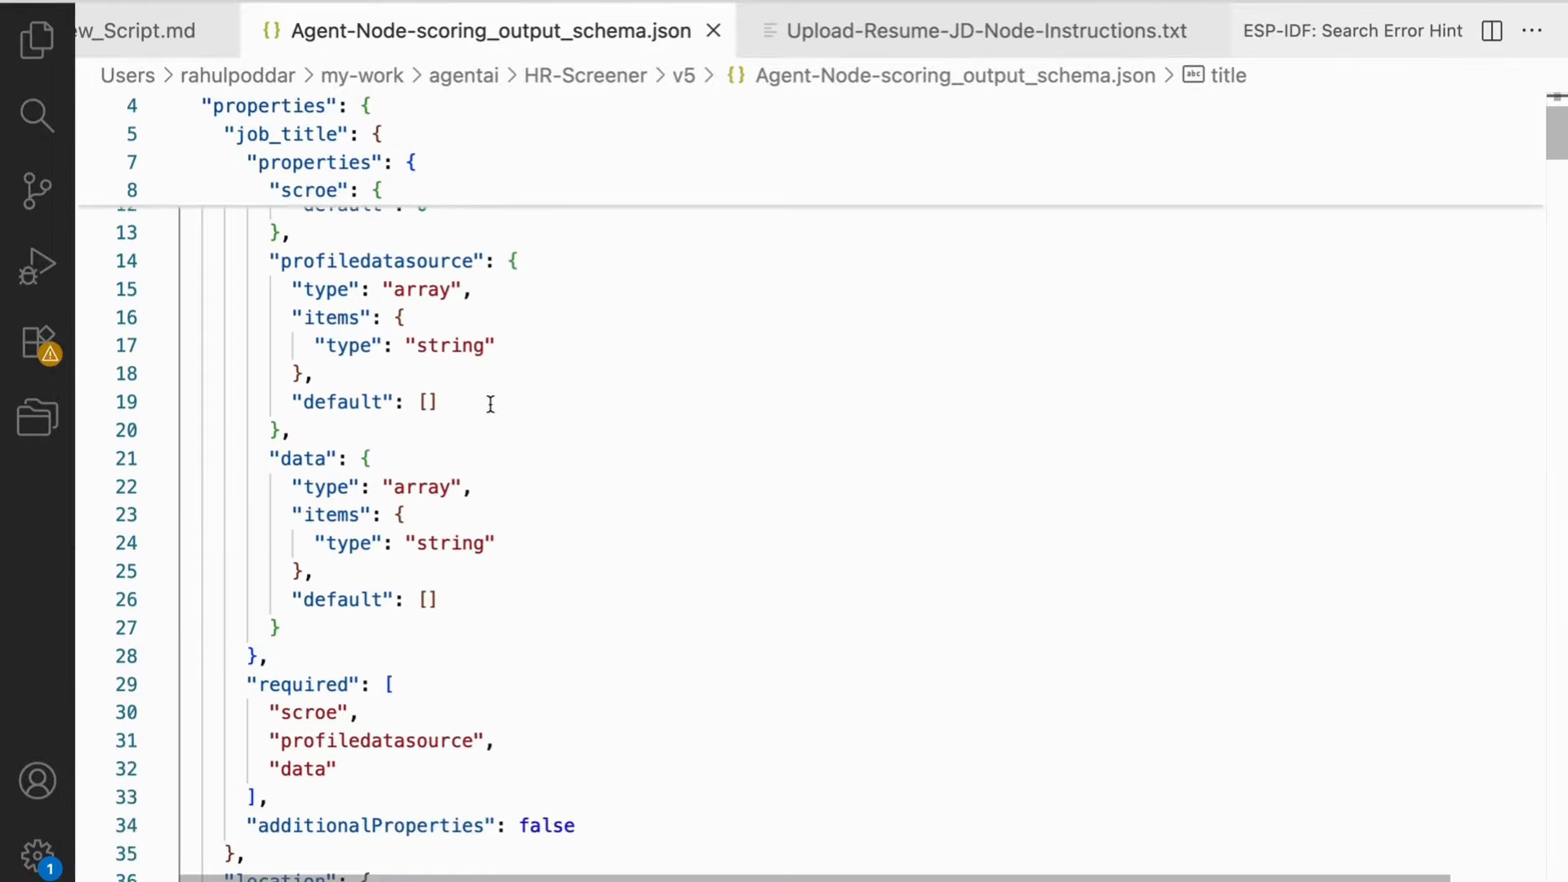
scroll(490, 404, "down", 4)
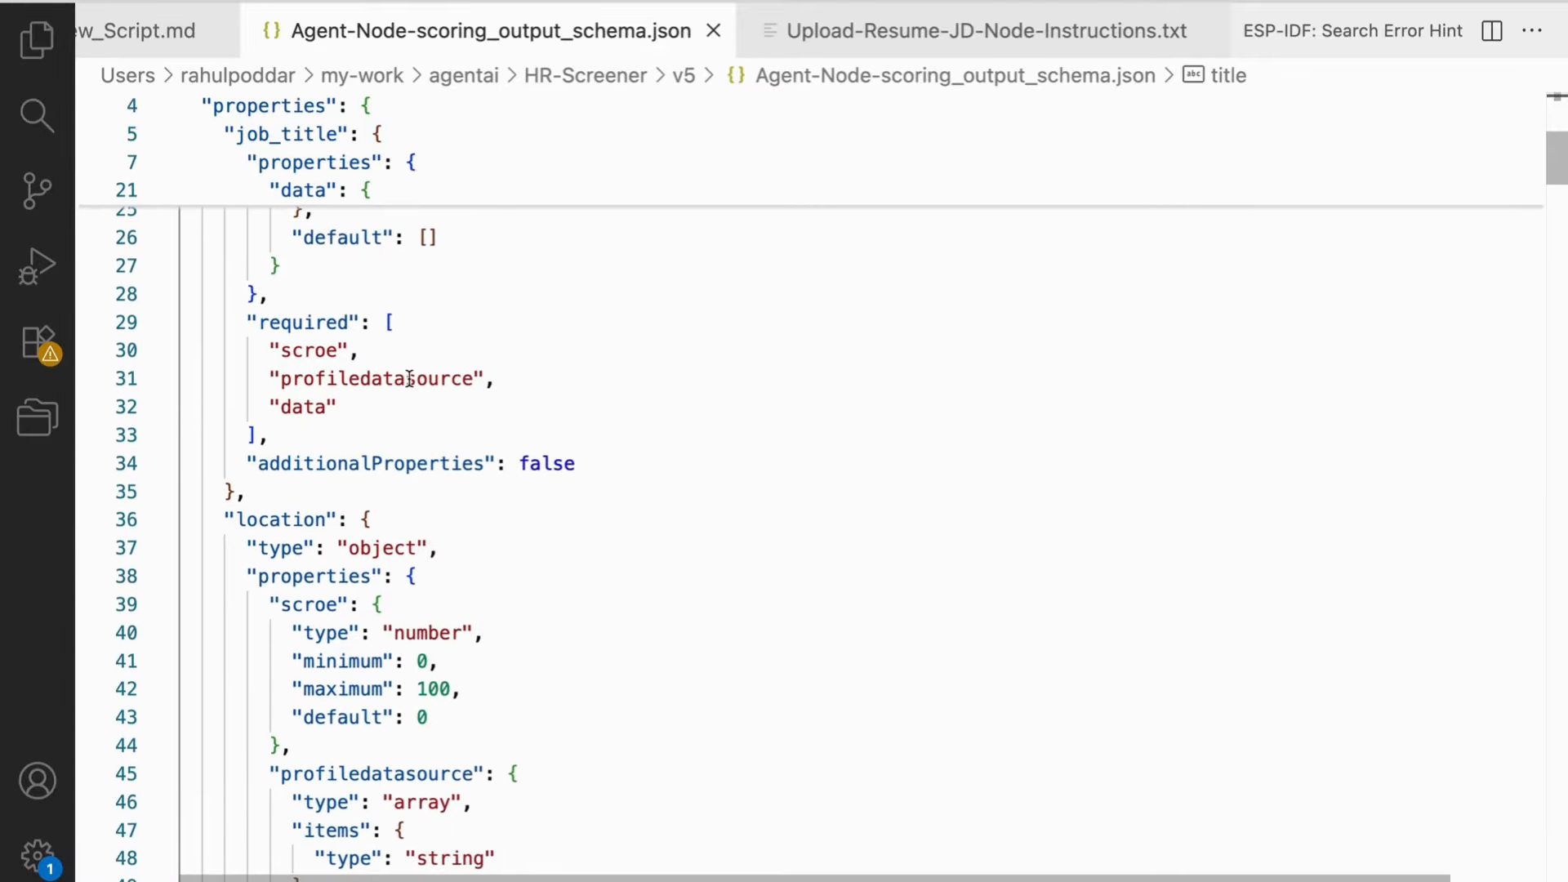
double_click(409, 379)
scroll(532, 490, "down", 3)
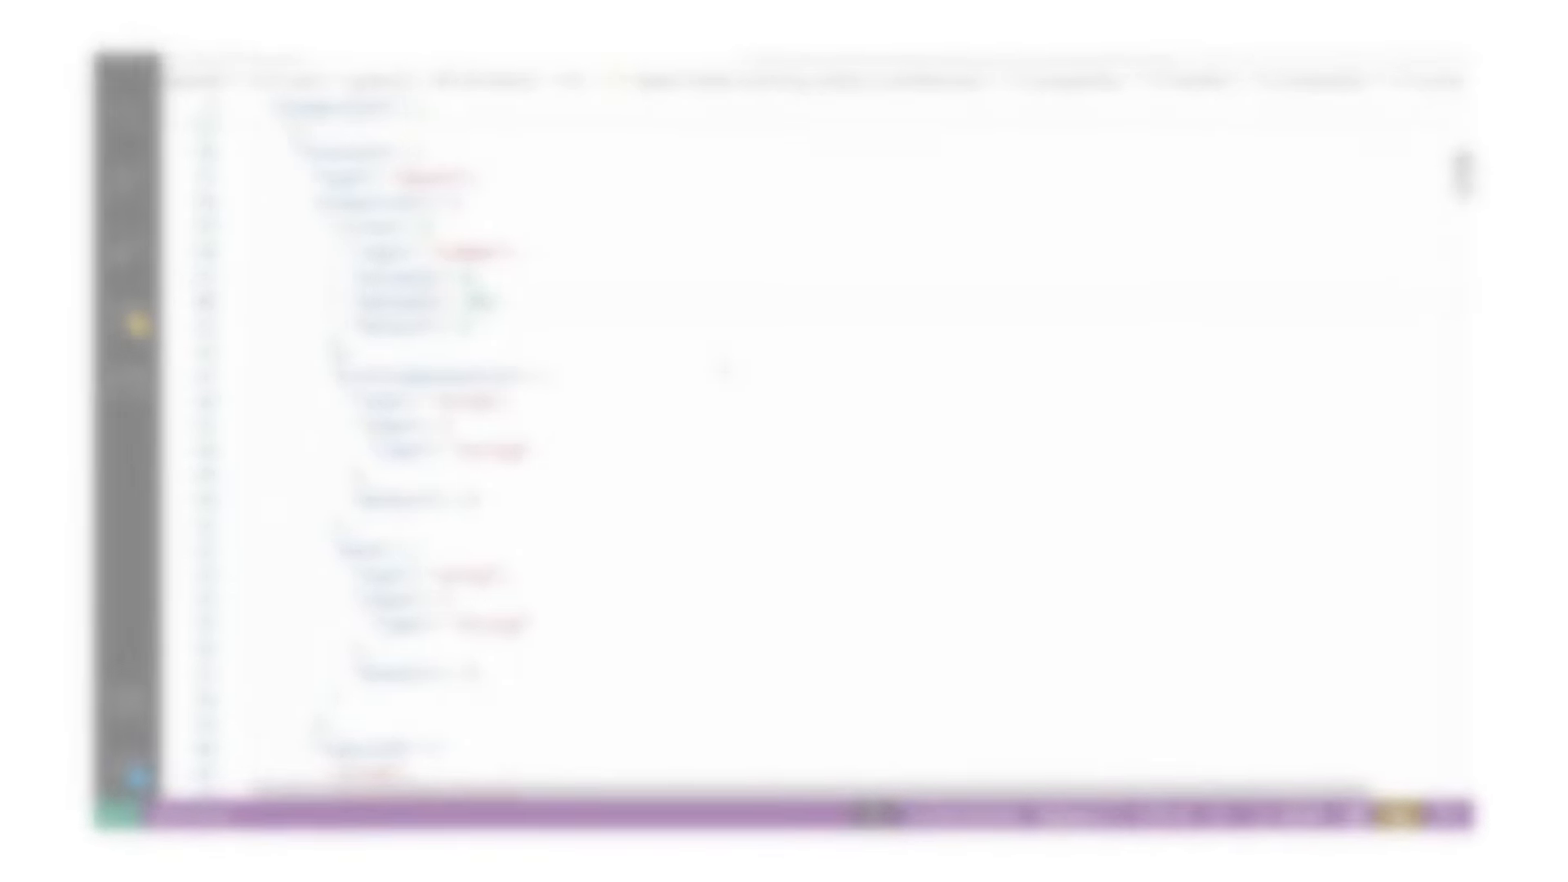
key("super+a")
key("super+Tab")
key("super+Tab")
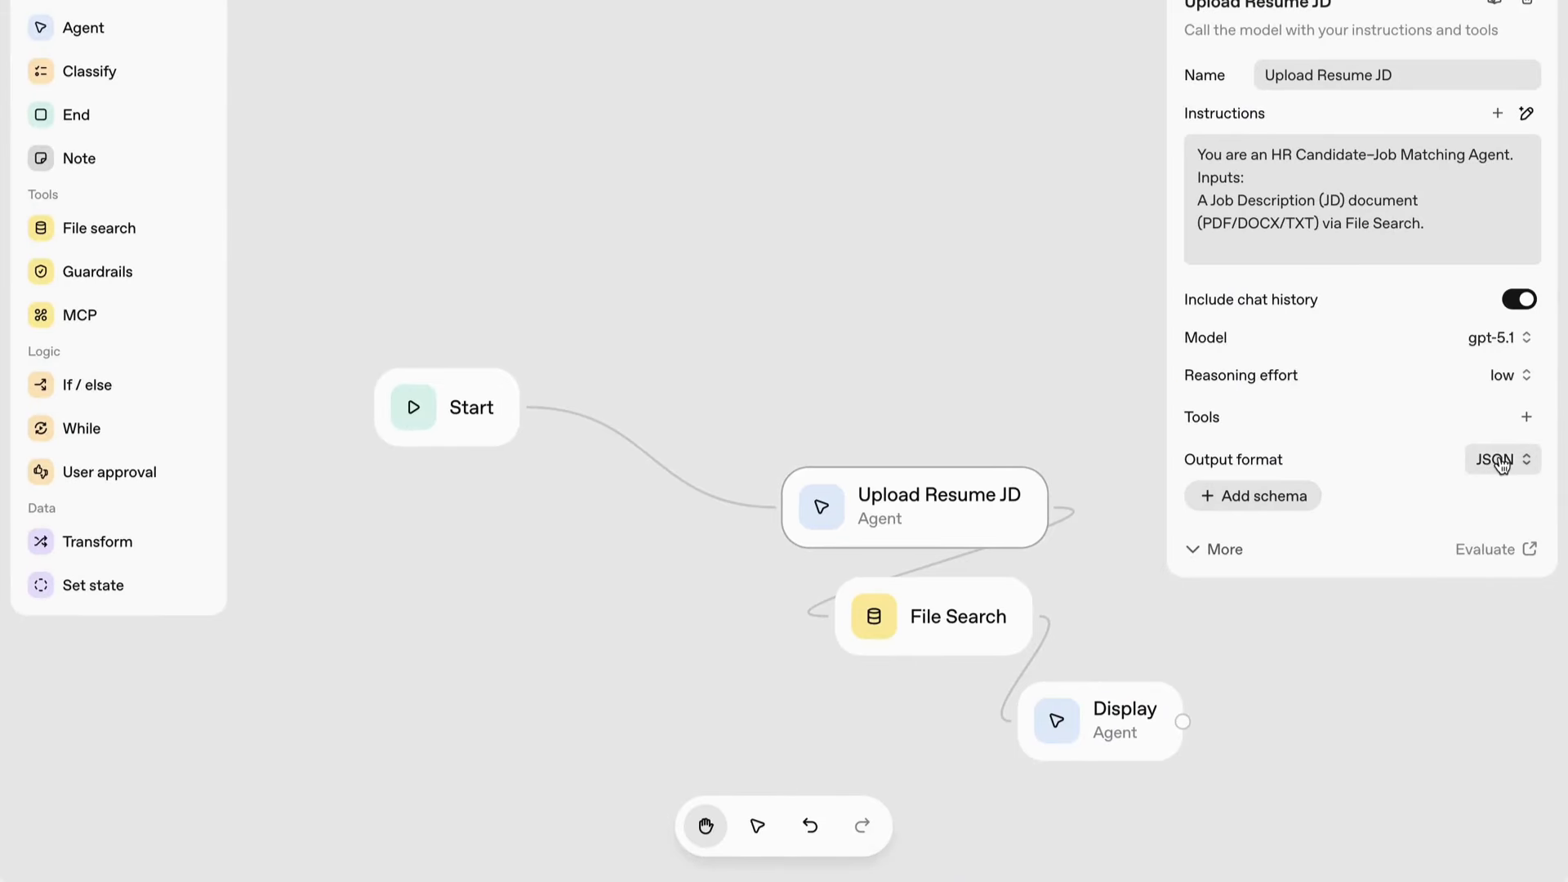
Add a JSON output schema to the Upload Resume JD agent in advanced mode, replacing the default schema with the copied scoring_output_schema
left_click(900, 501)
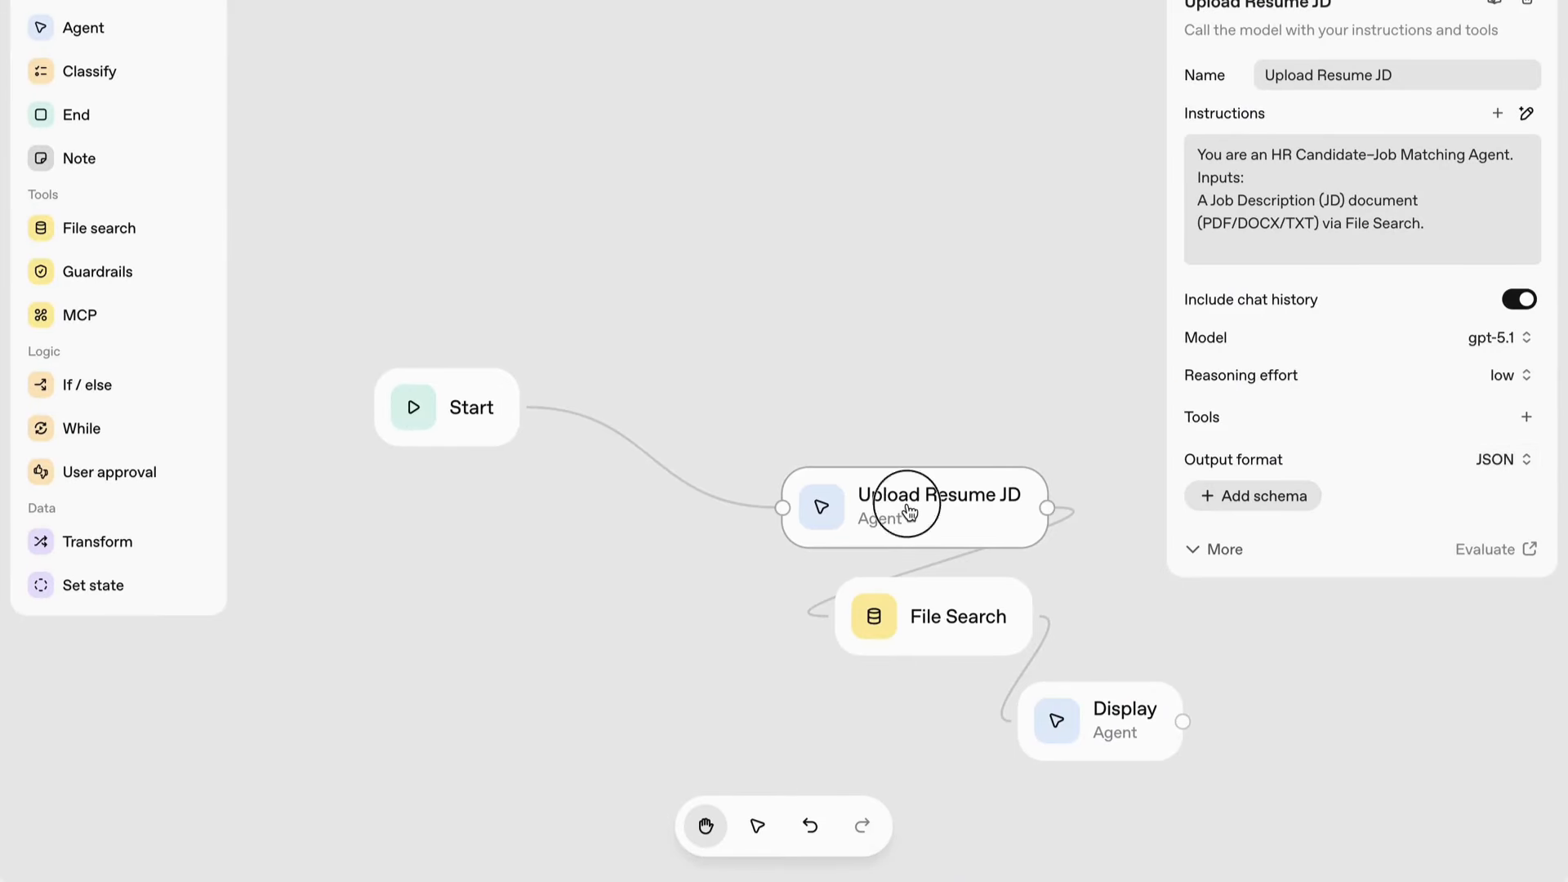
left_click(1515, 472)
left_click(1463, 538)
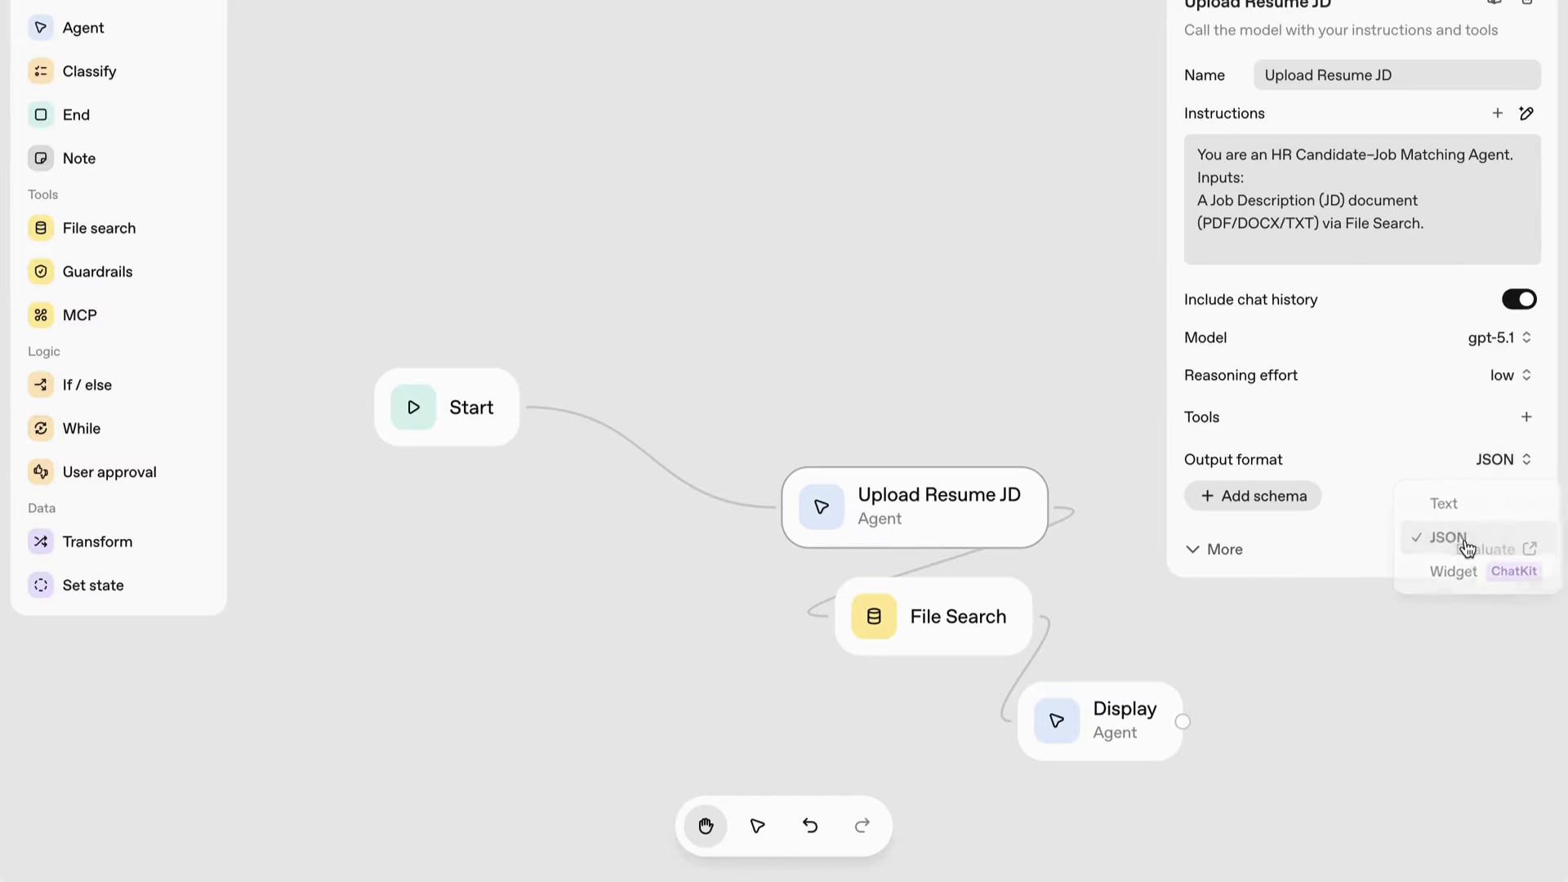
left_click(1281, 500)
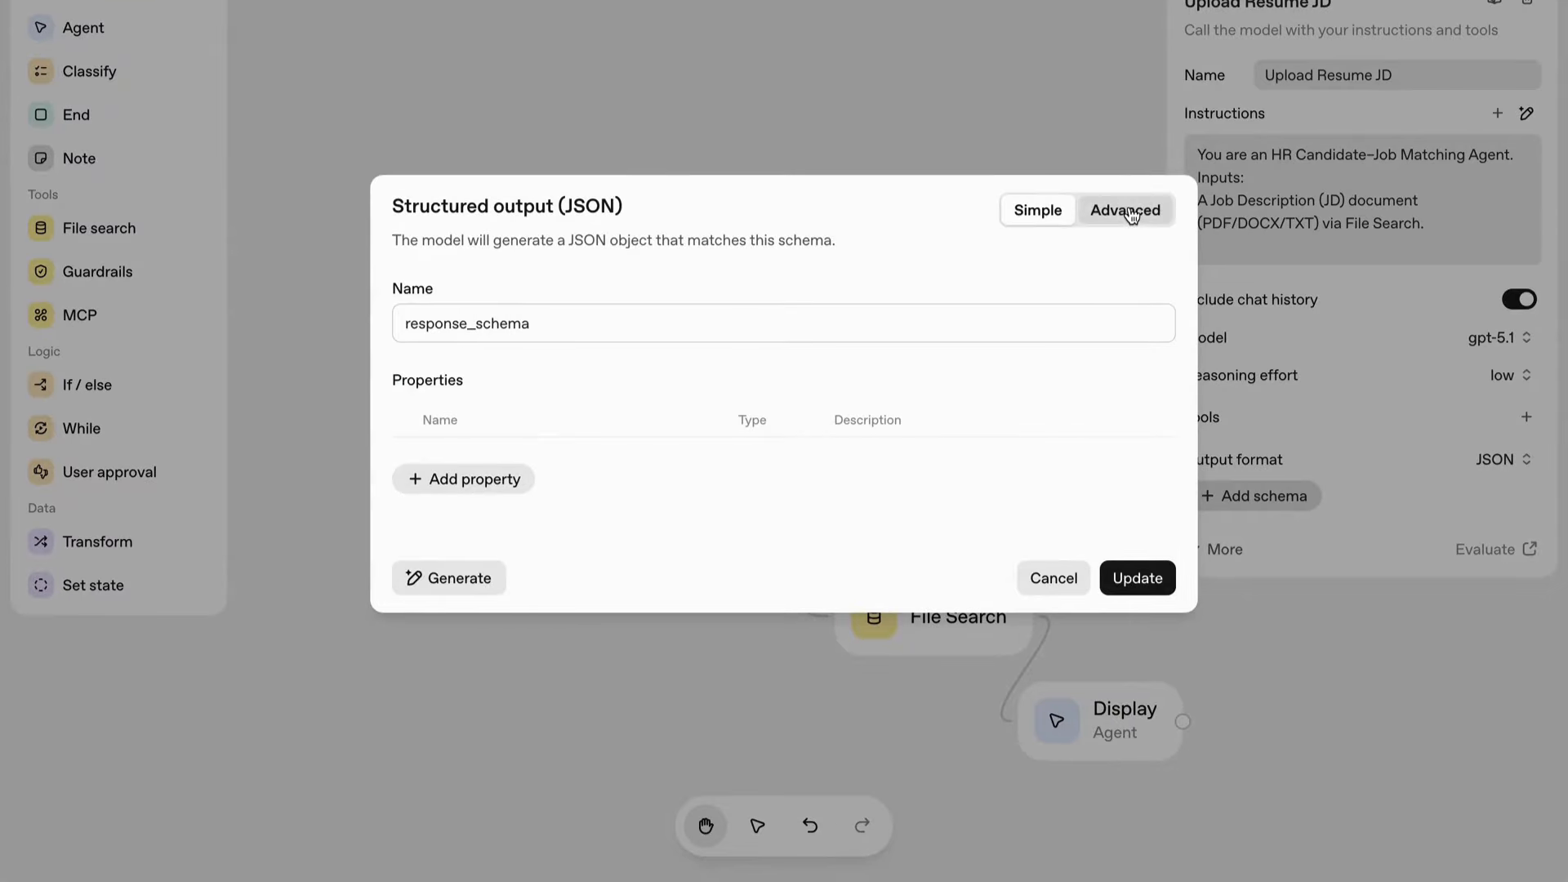
left_click(1130, 214)
left_click(666, 370)
key("ctrl+a")
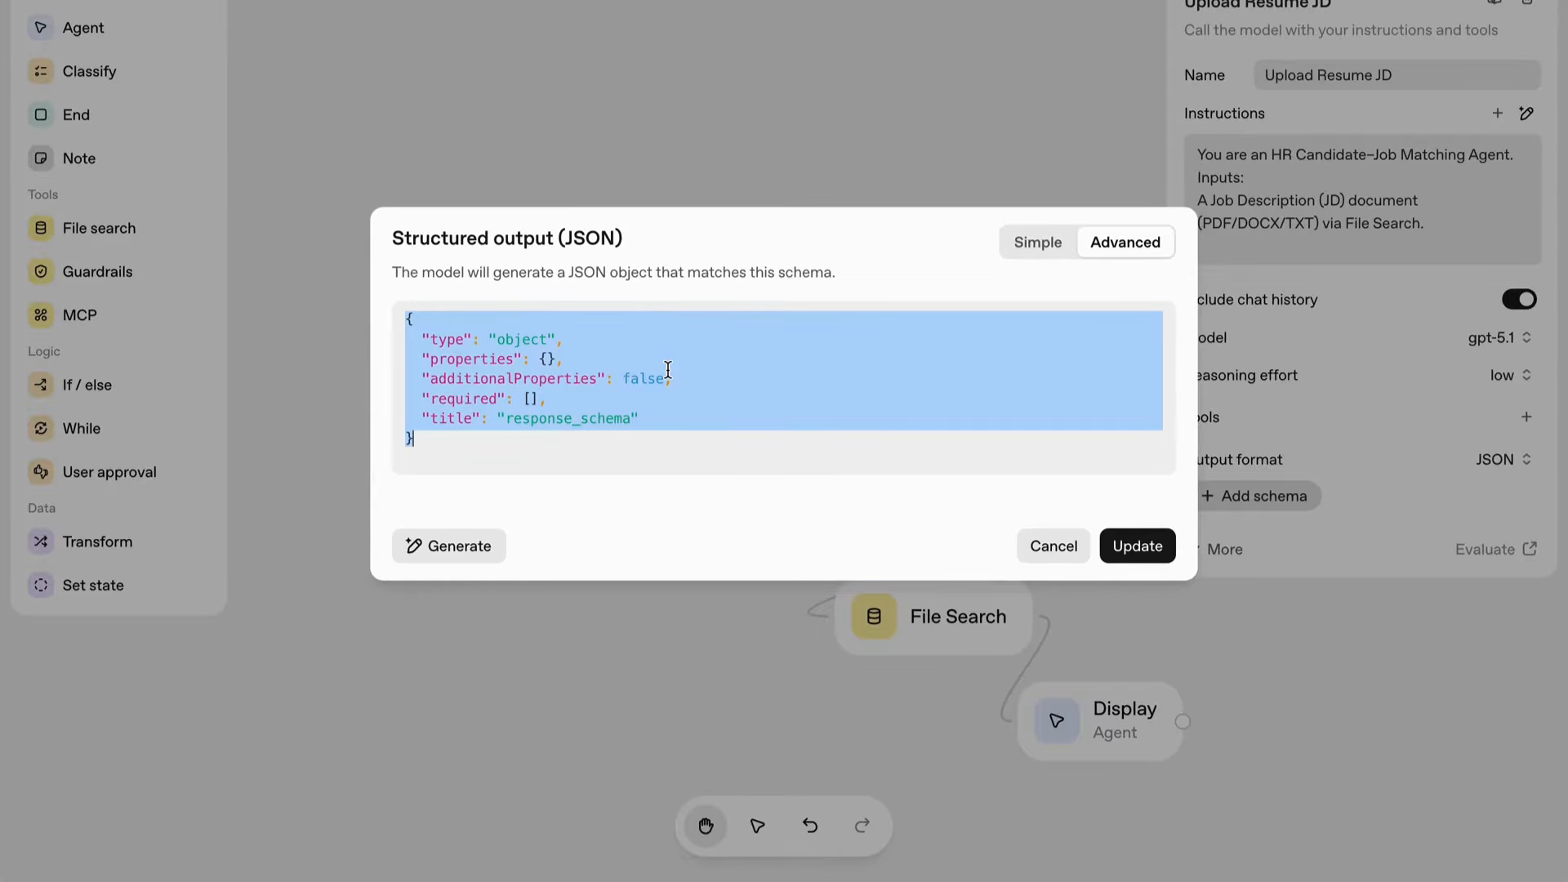
key("ctrl+v")
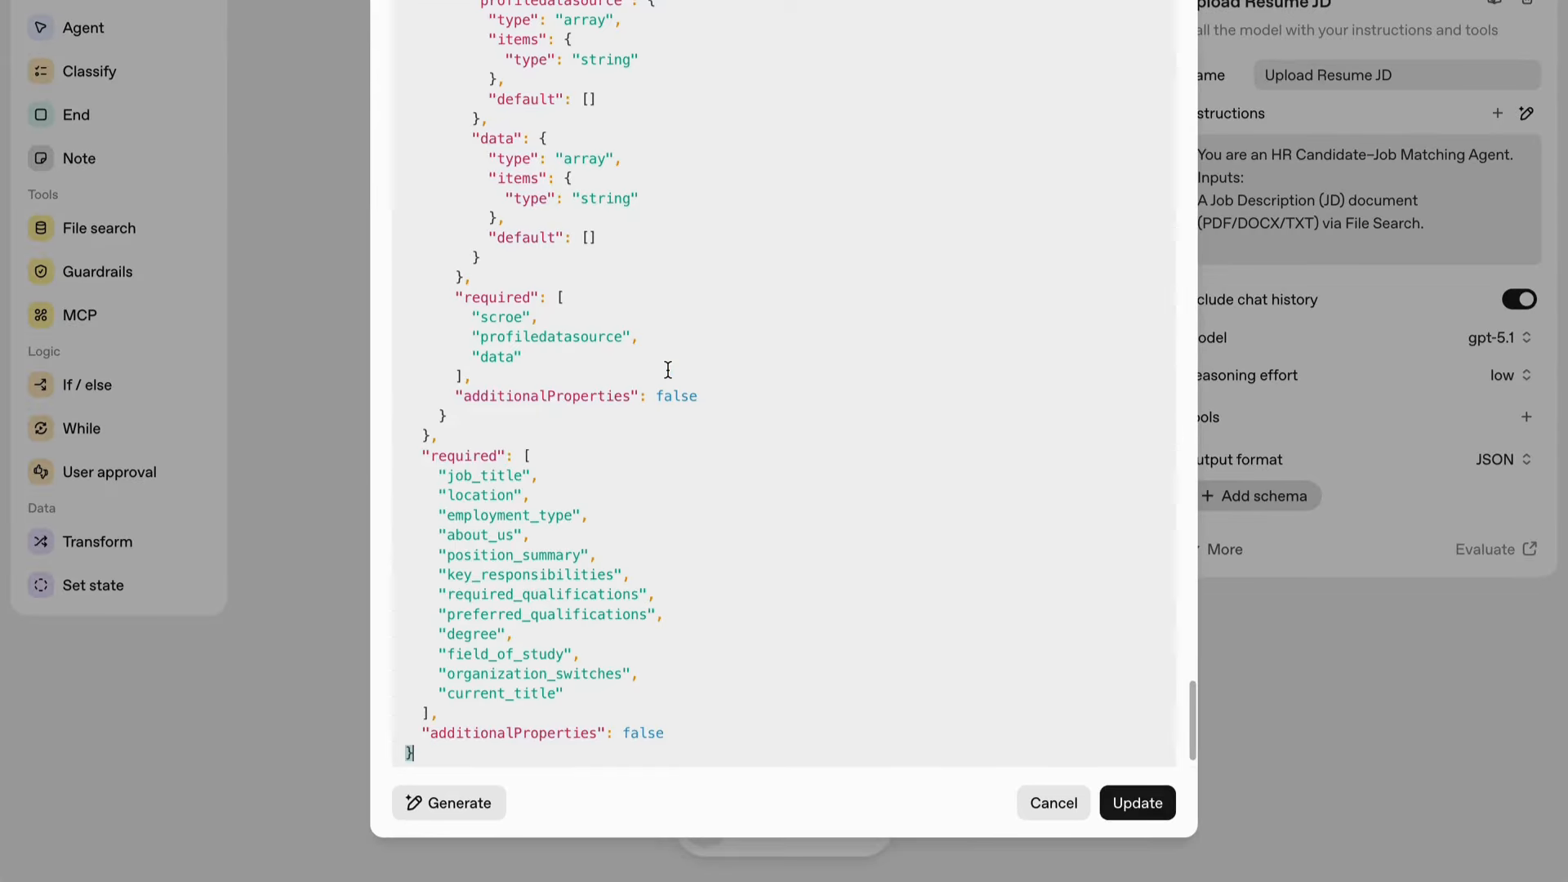
left_click(1132, 805)
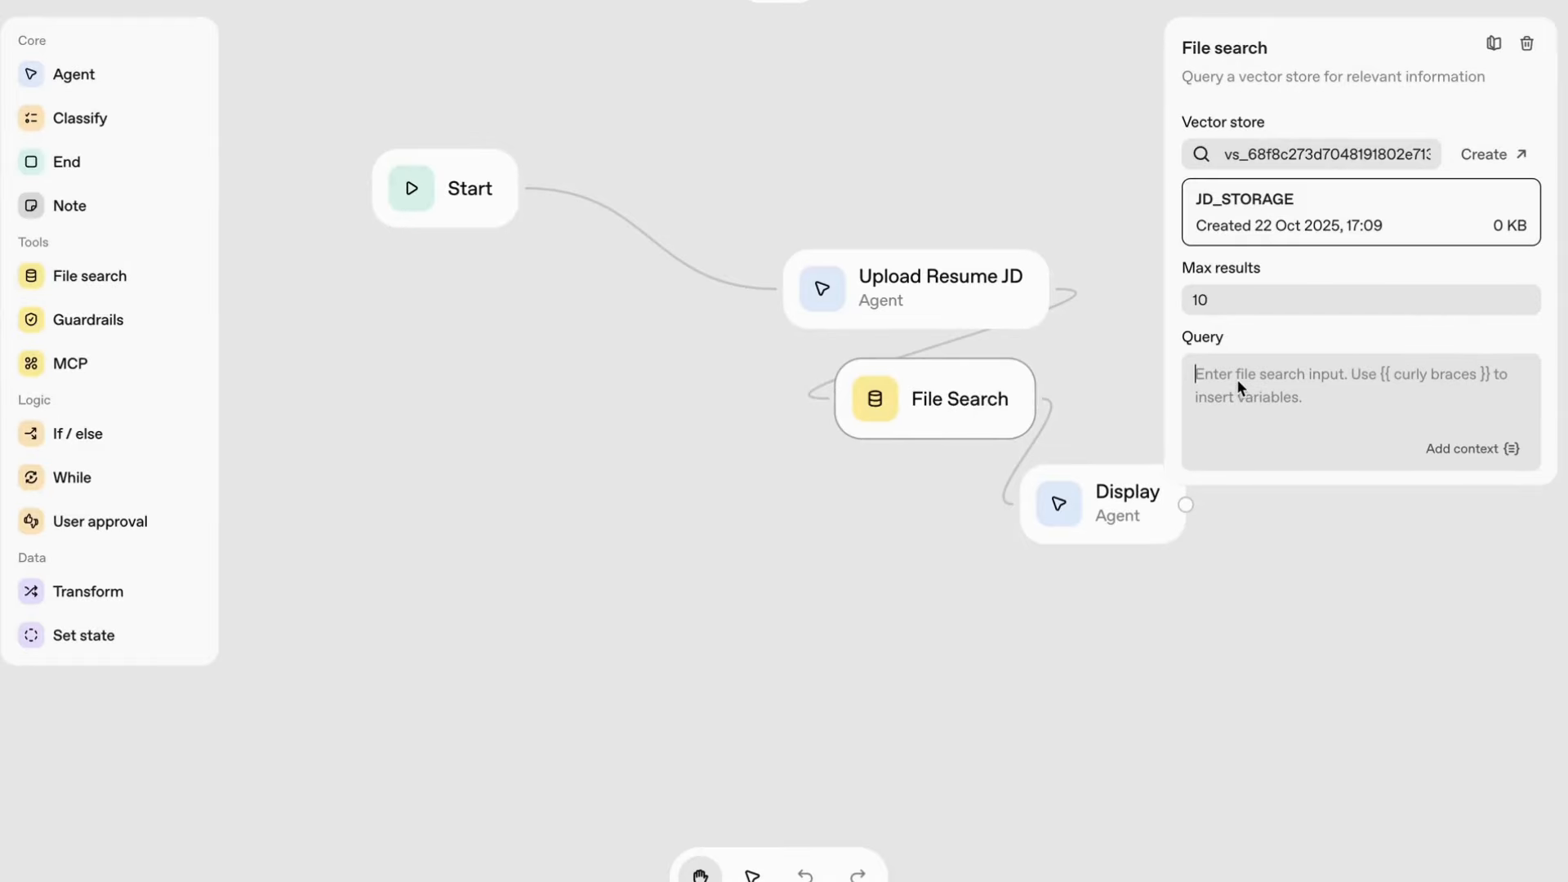
For the File Search node's query, switch to the code editor and read and copy the whole line in the FileSearchQuery file
left_click(1263, 401)
key("super+Tab")
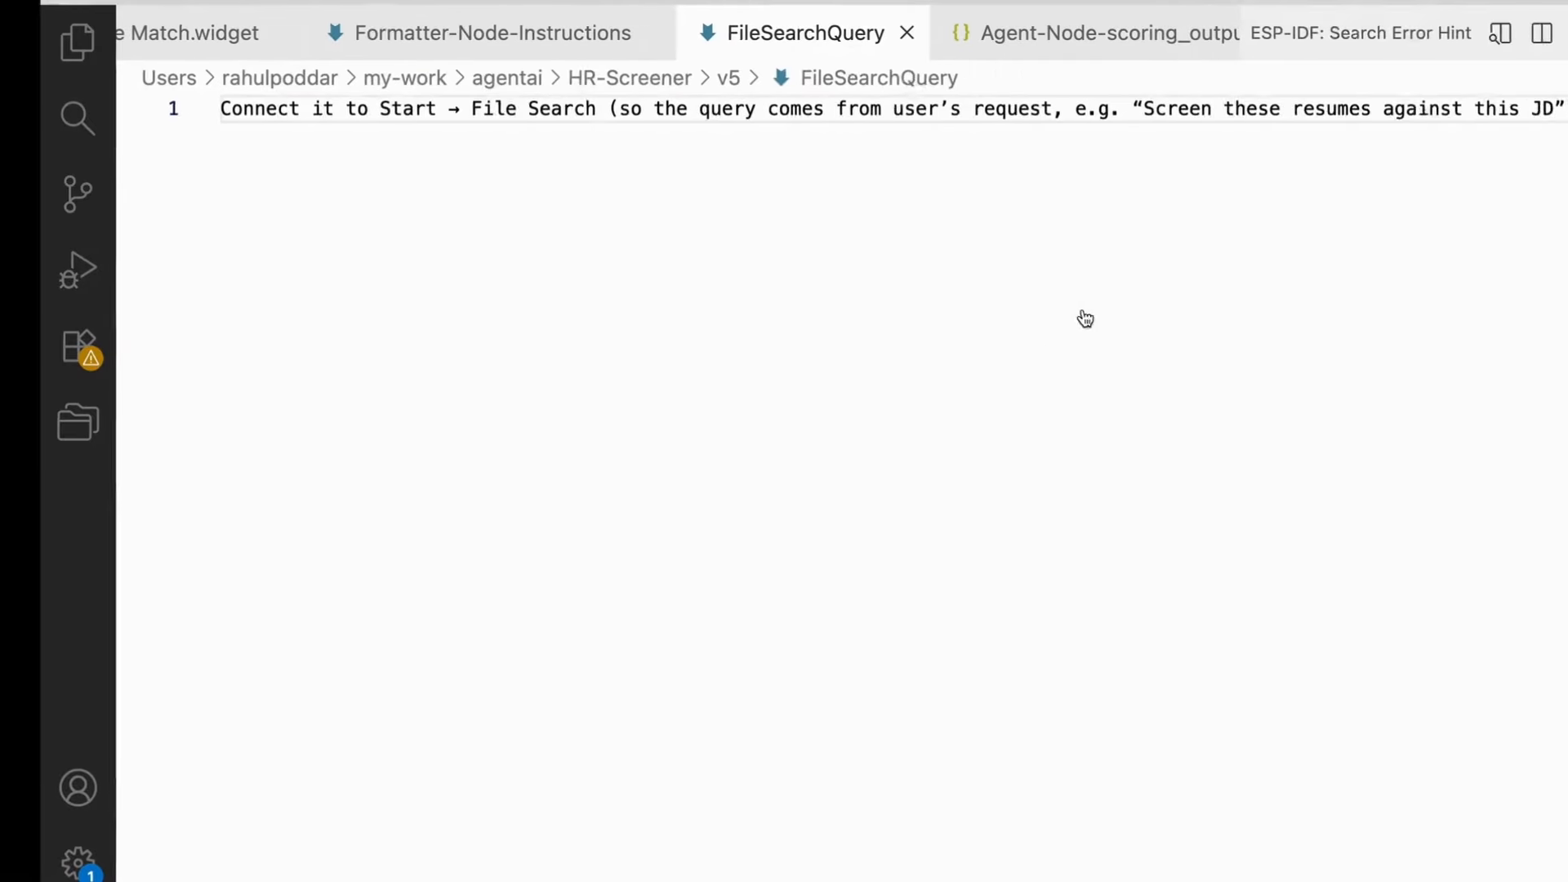
left_click(626, 110)
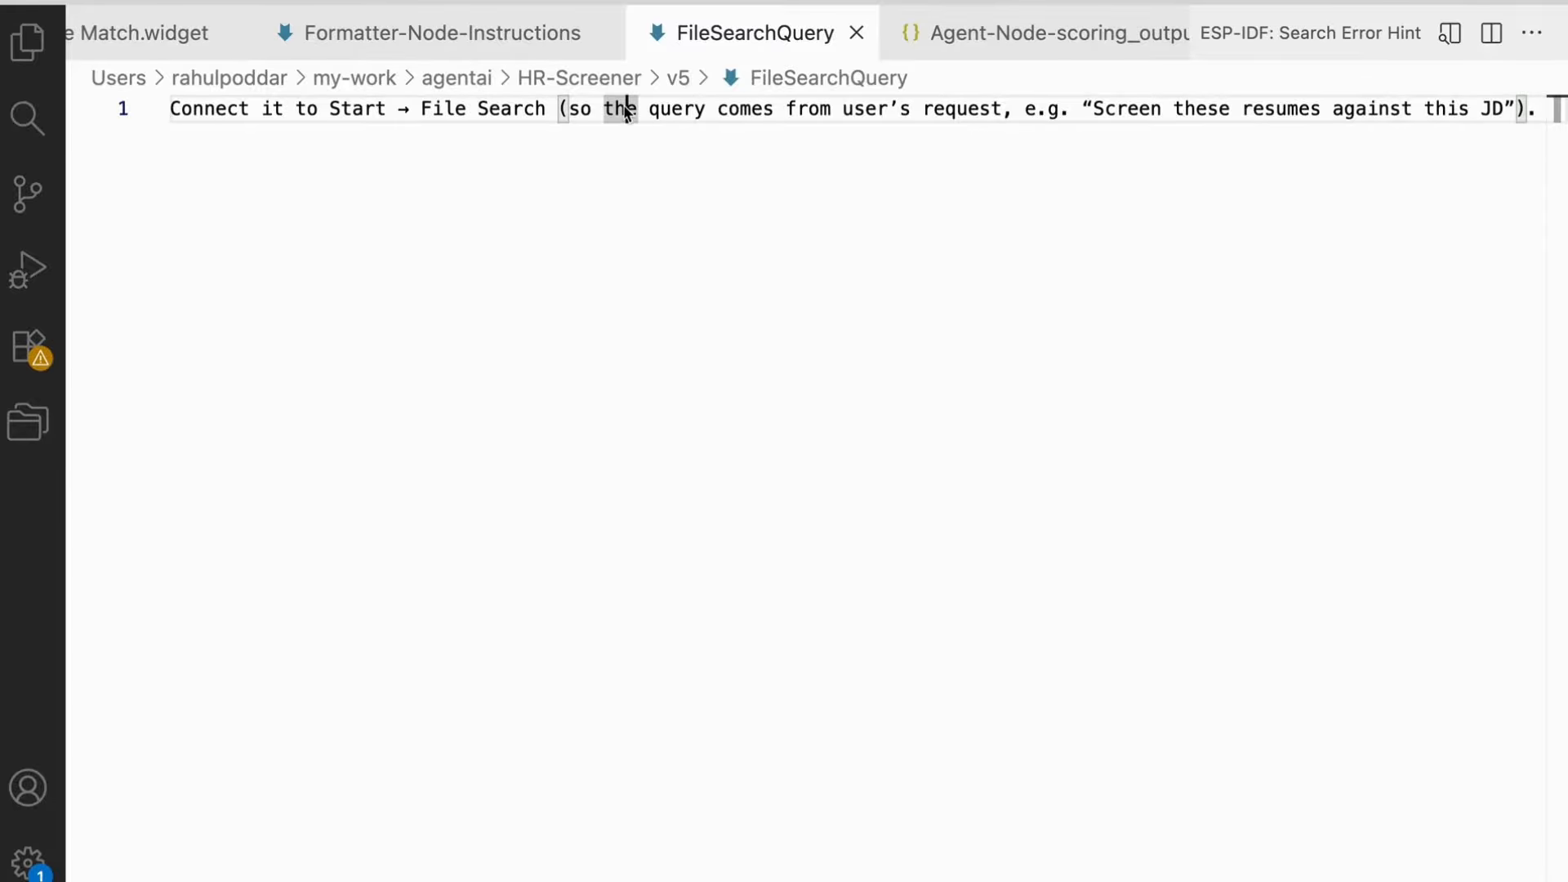
key("Right")
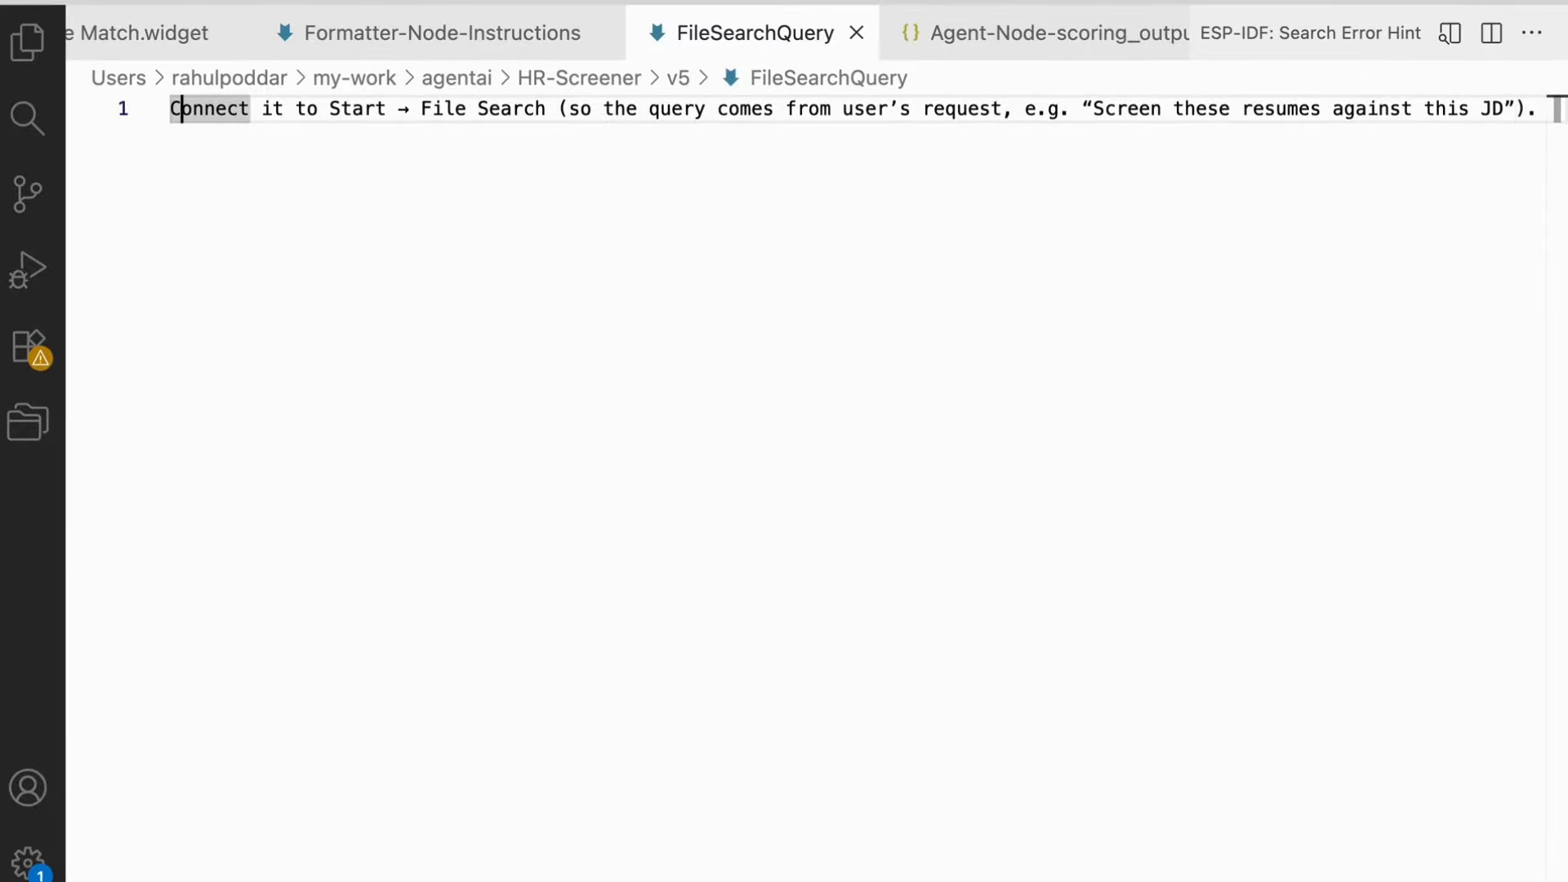
key("Right")
key("Right")
key("Right")
key("Right")
key("Right")
key("Right")
key("Right")
key("Right")
key("Right")
key("Right")
key("Right")
key("Right")
key("Right")
key("Right")
key("Right")
key("Right")
key("Right")
key("Right")
key("Right")
key("Right")
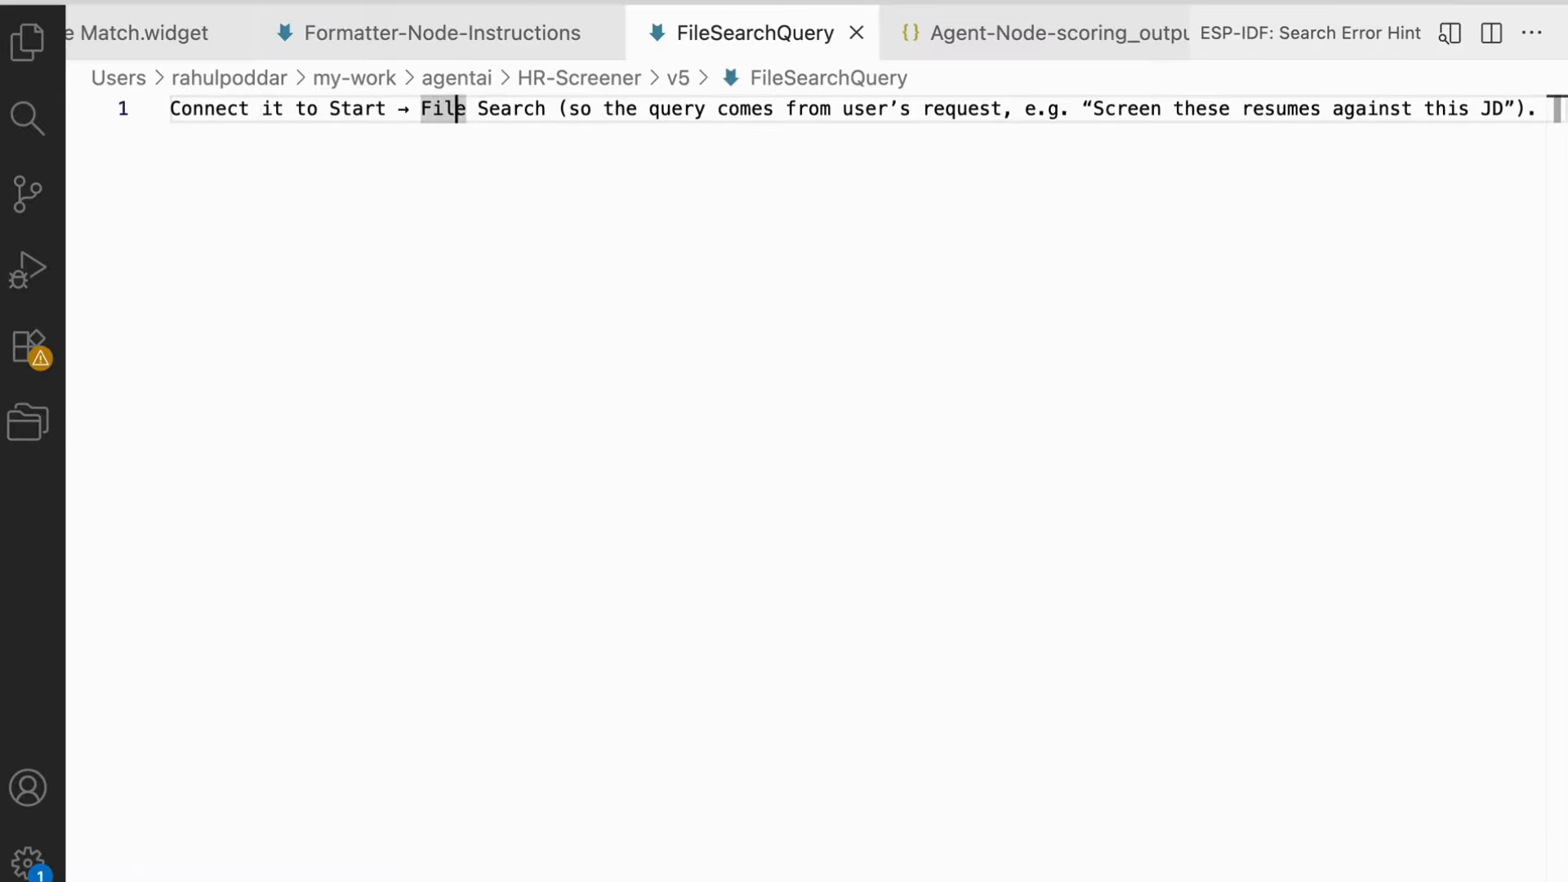
key("End")
key("shift+Home")
key("super+c")
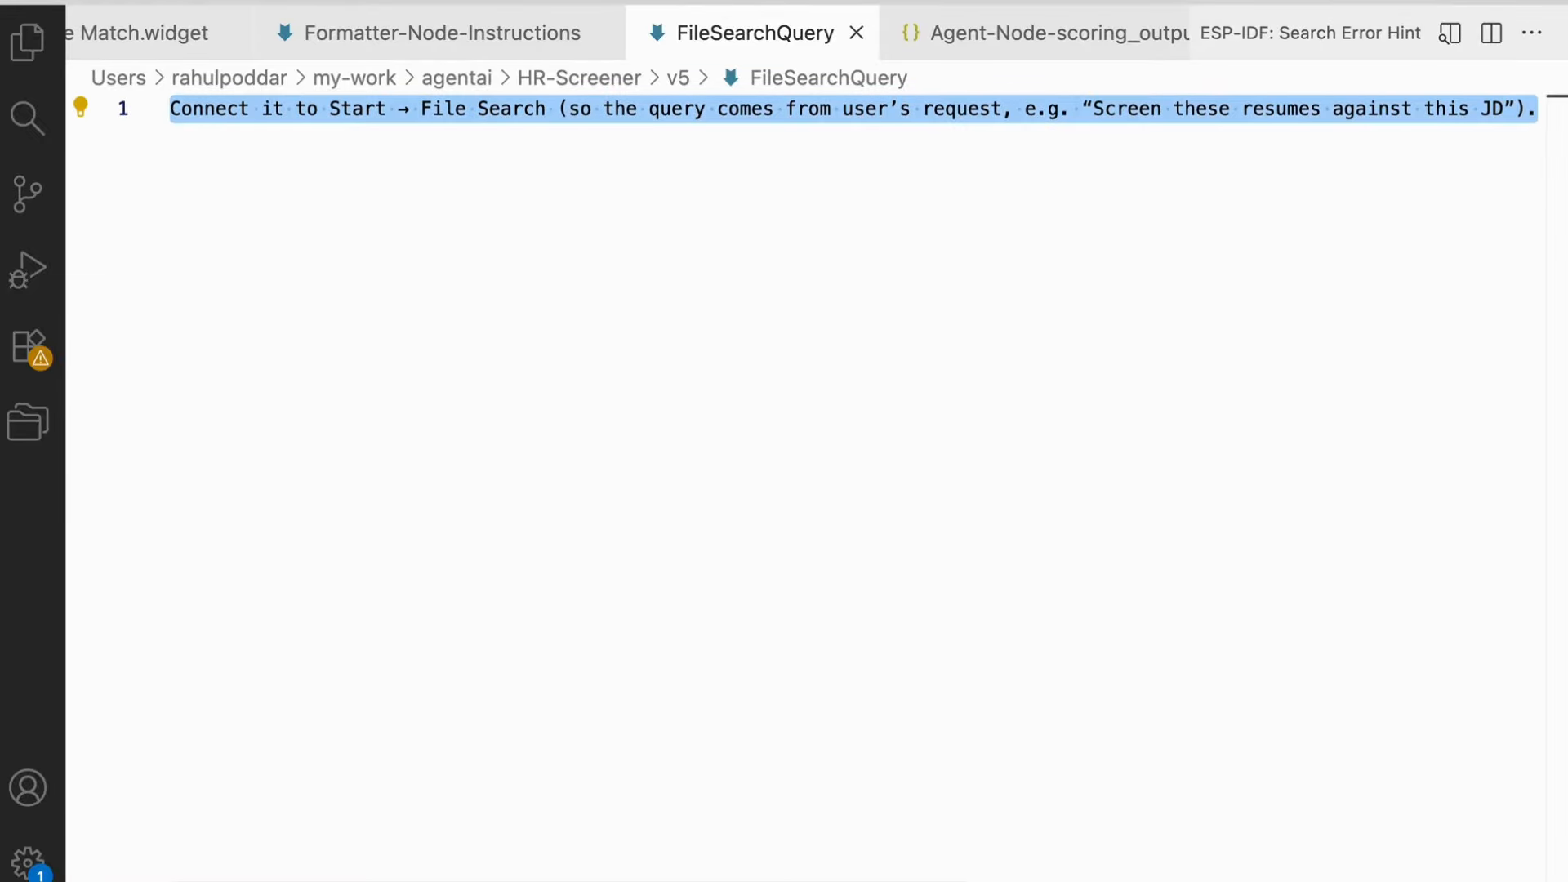
Back in Agent Builder, paste the copied line as the File Search node's query and close the node's settings
key("super+Tab")
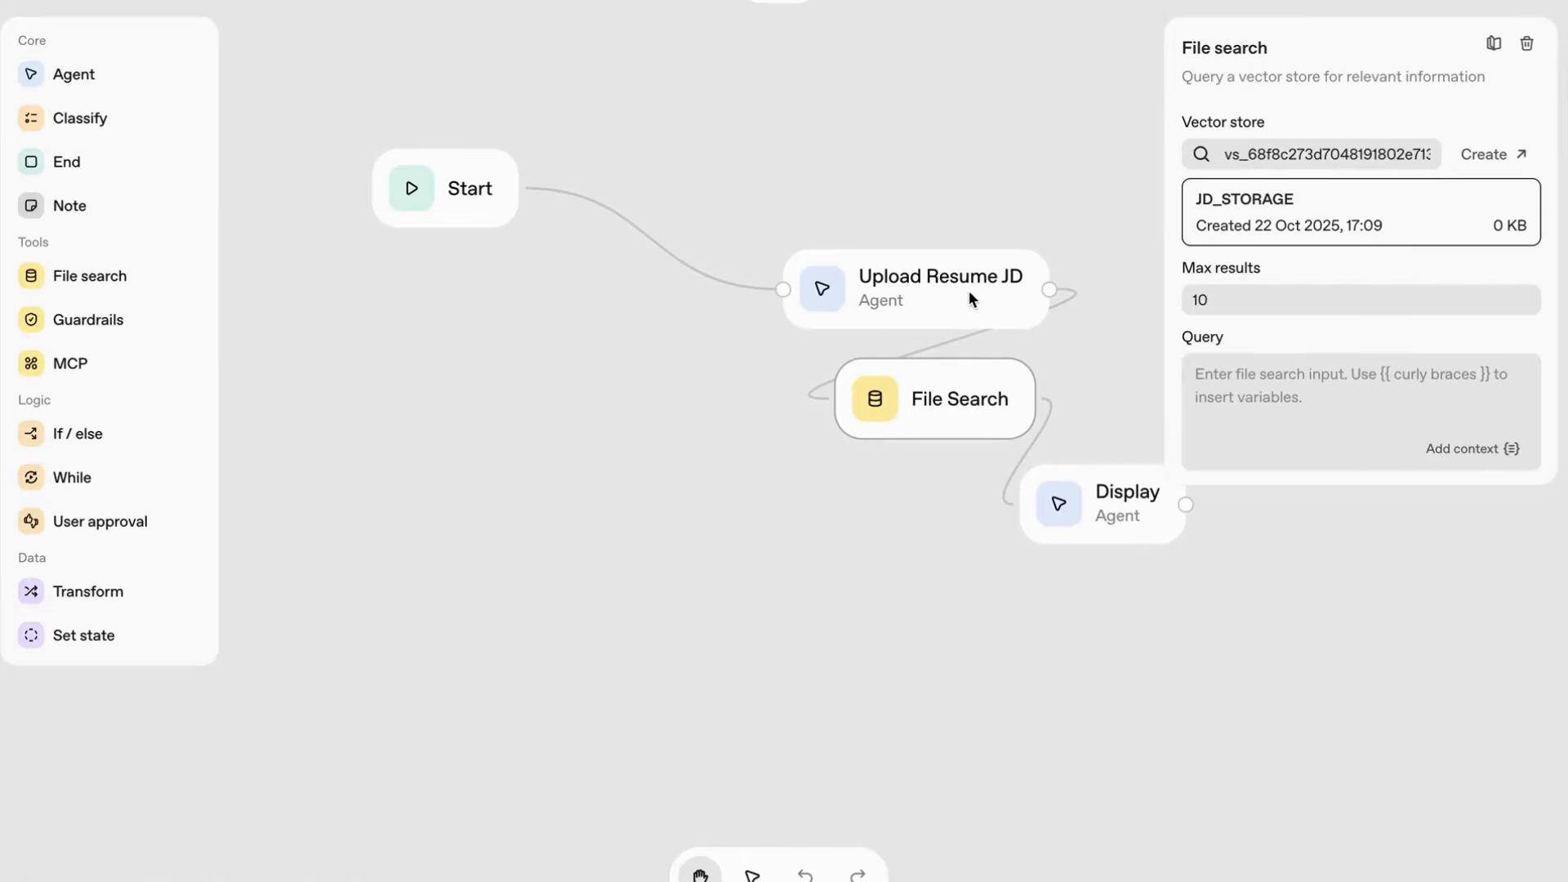
key("super+v")
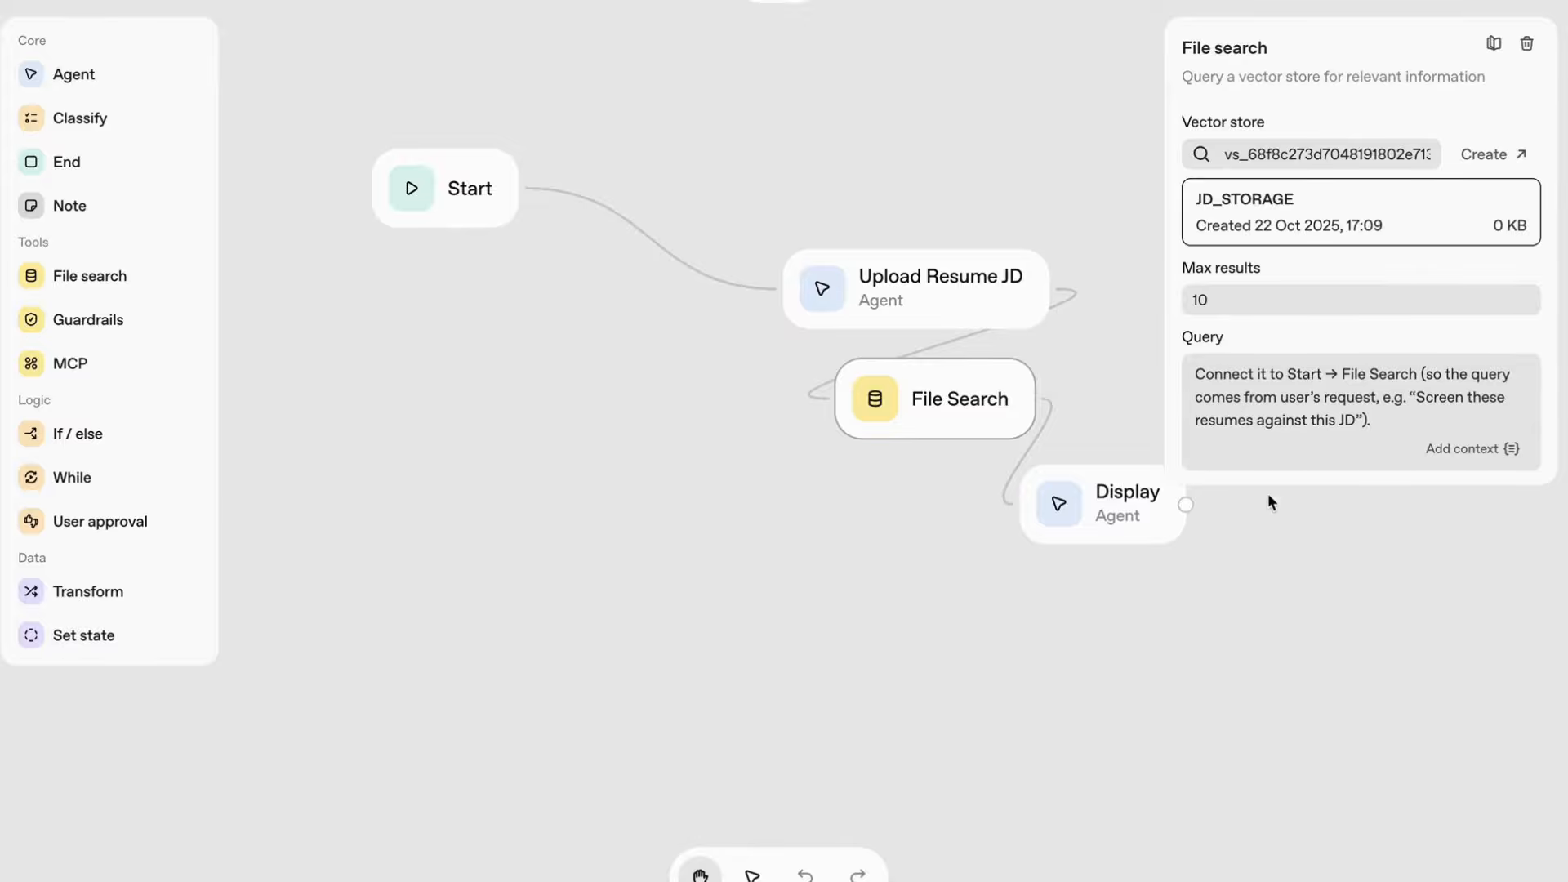
left_click(1241, 561)
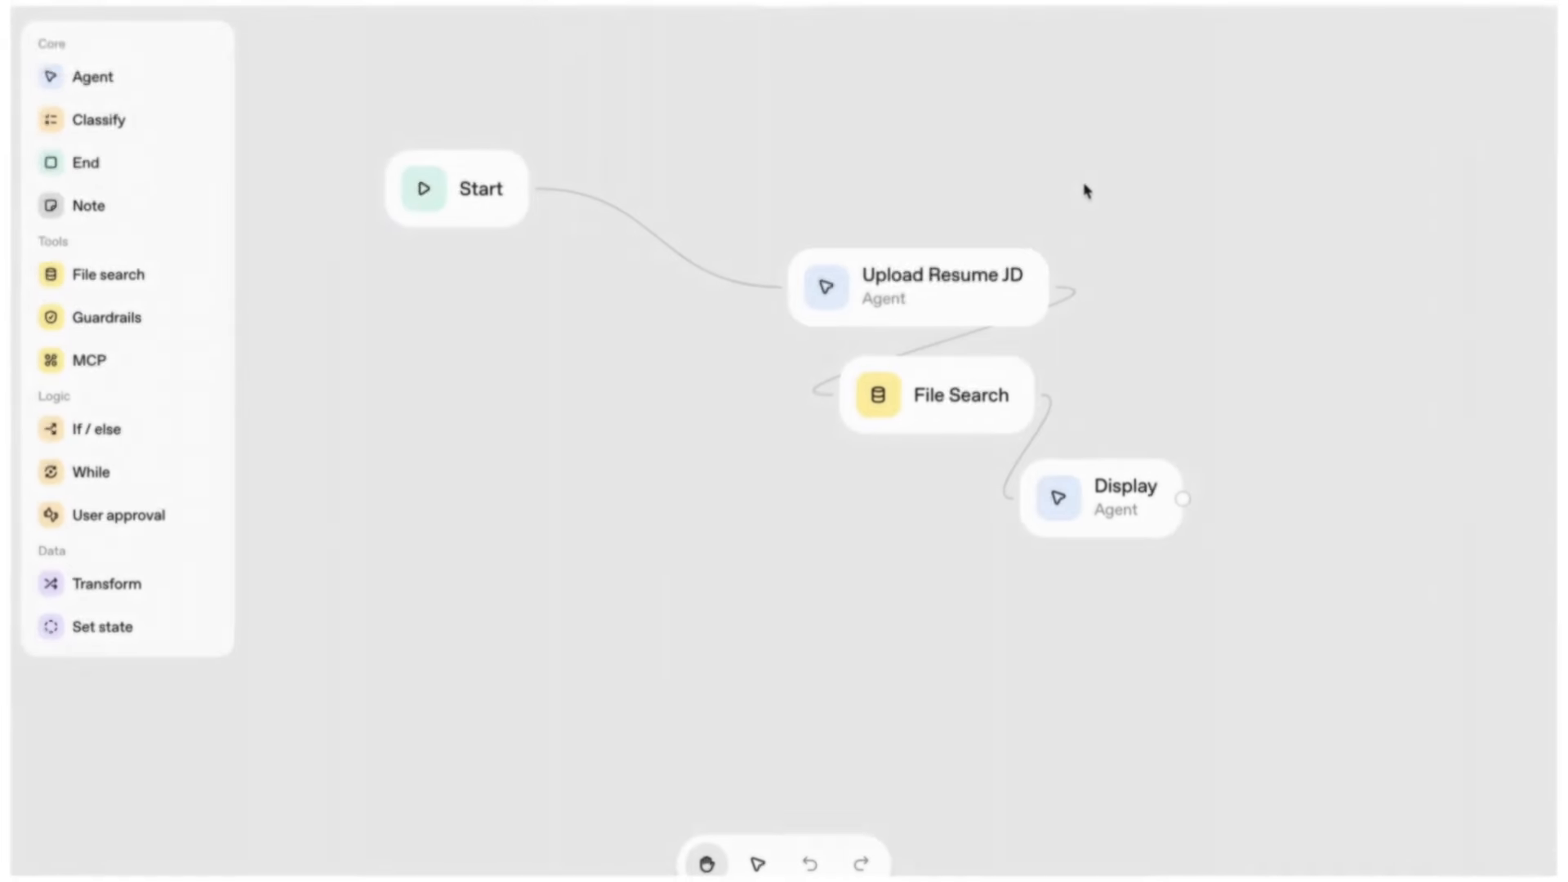
Copy the JD_STORAGE vector store's ID from the Storage page and paste it as the File Search node's vector store
left_click(977, 418)
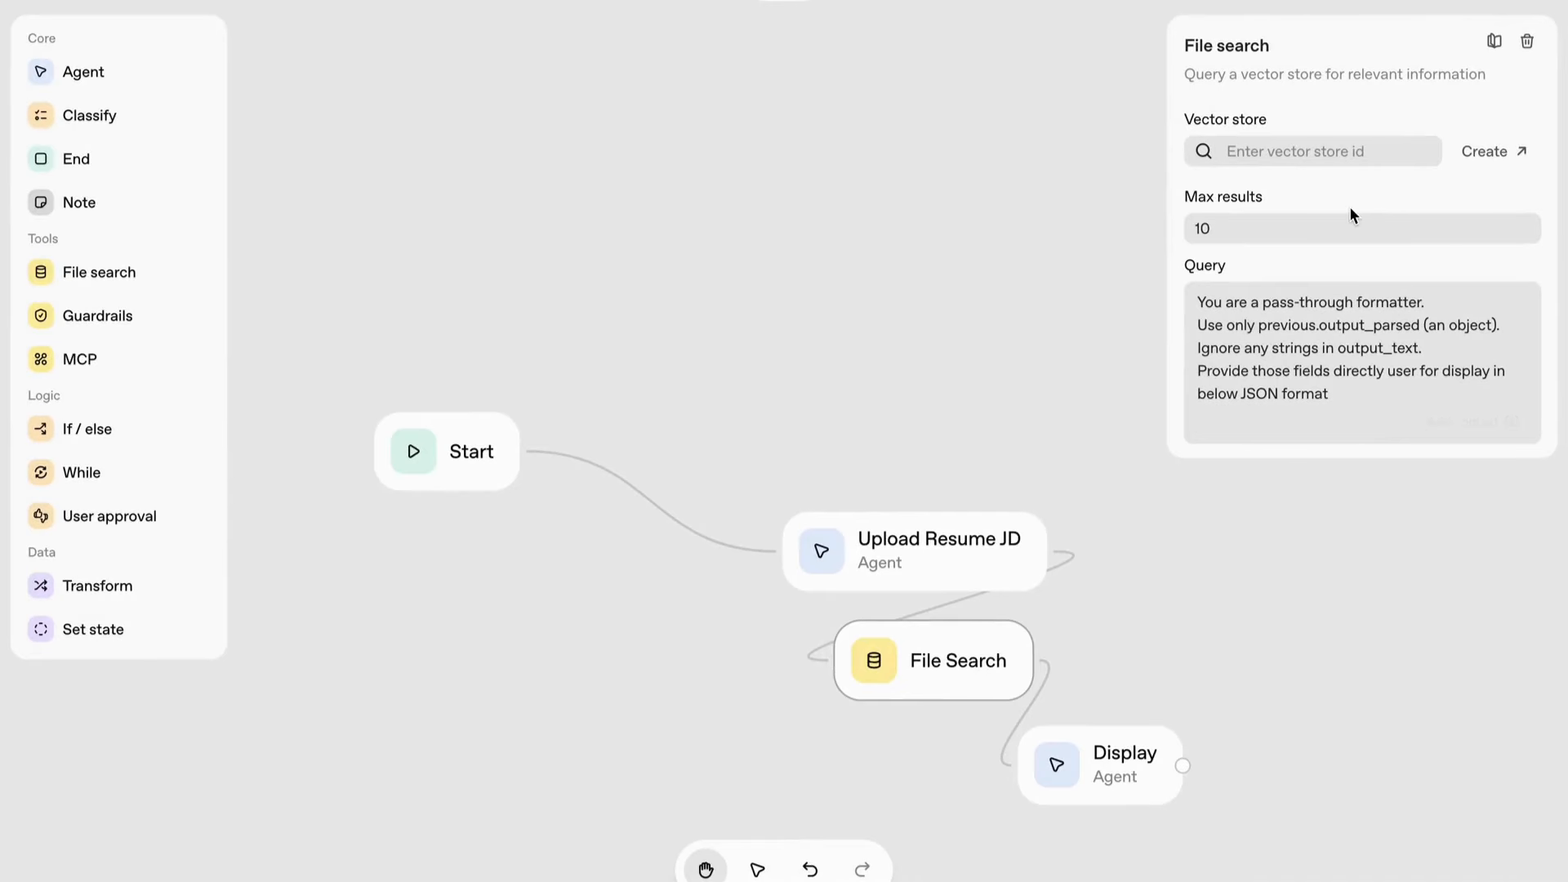
left_click(1500, 154)
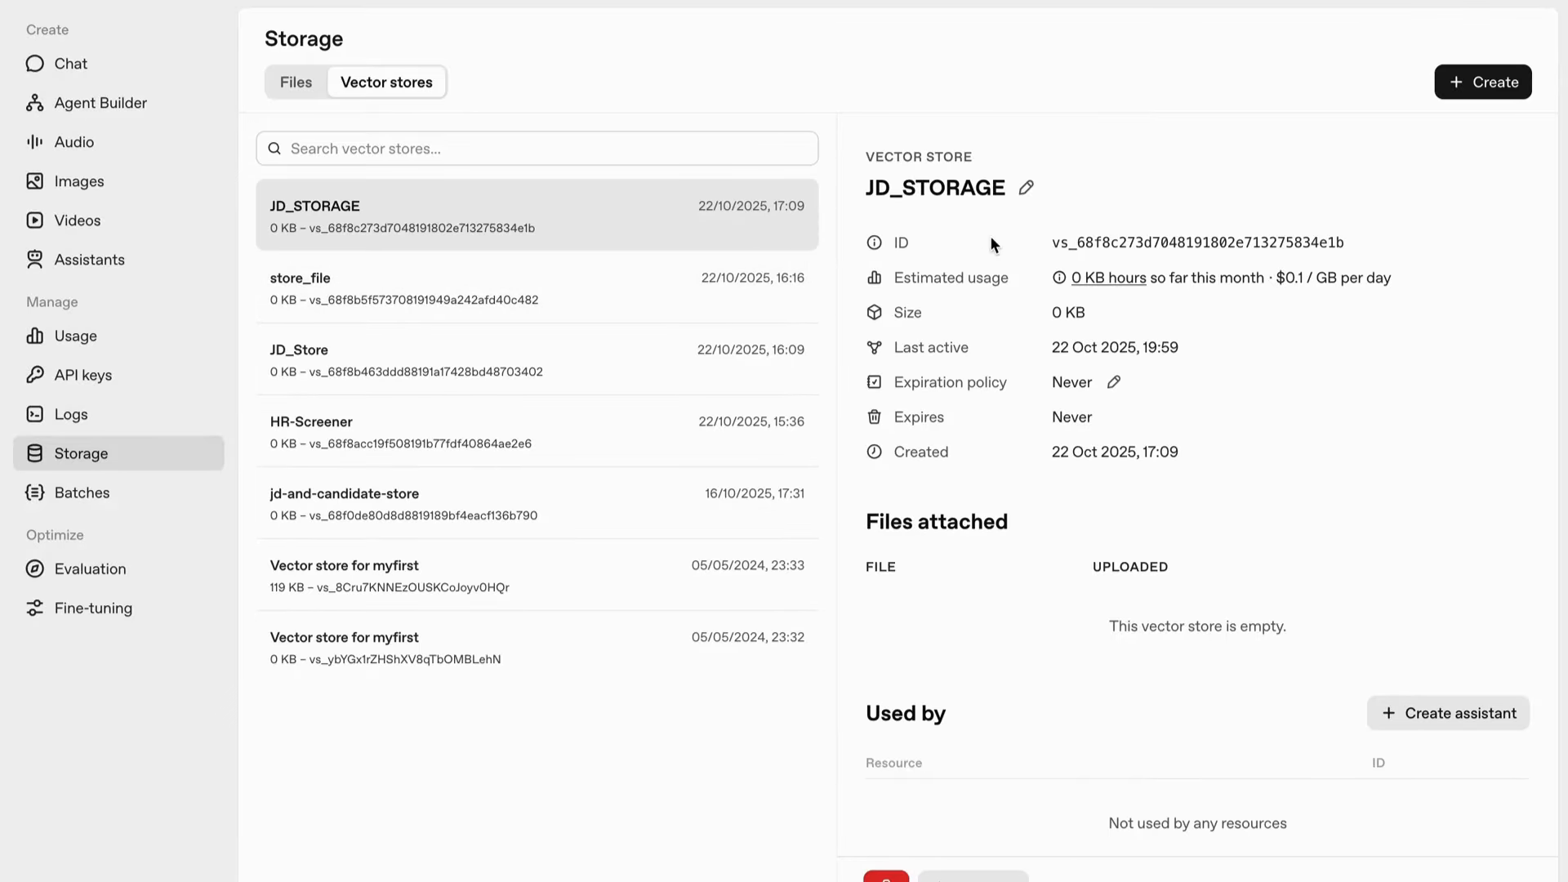
mouse_move(1126, 242)
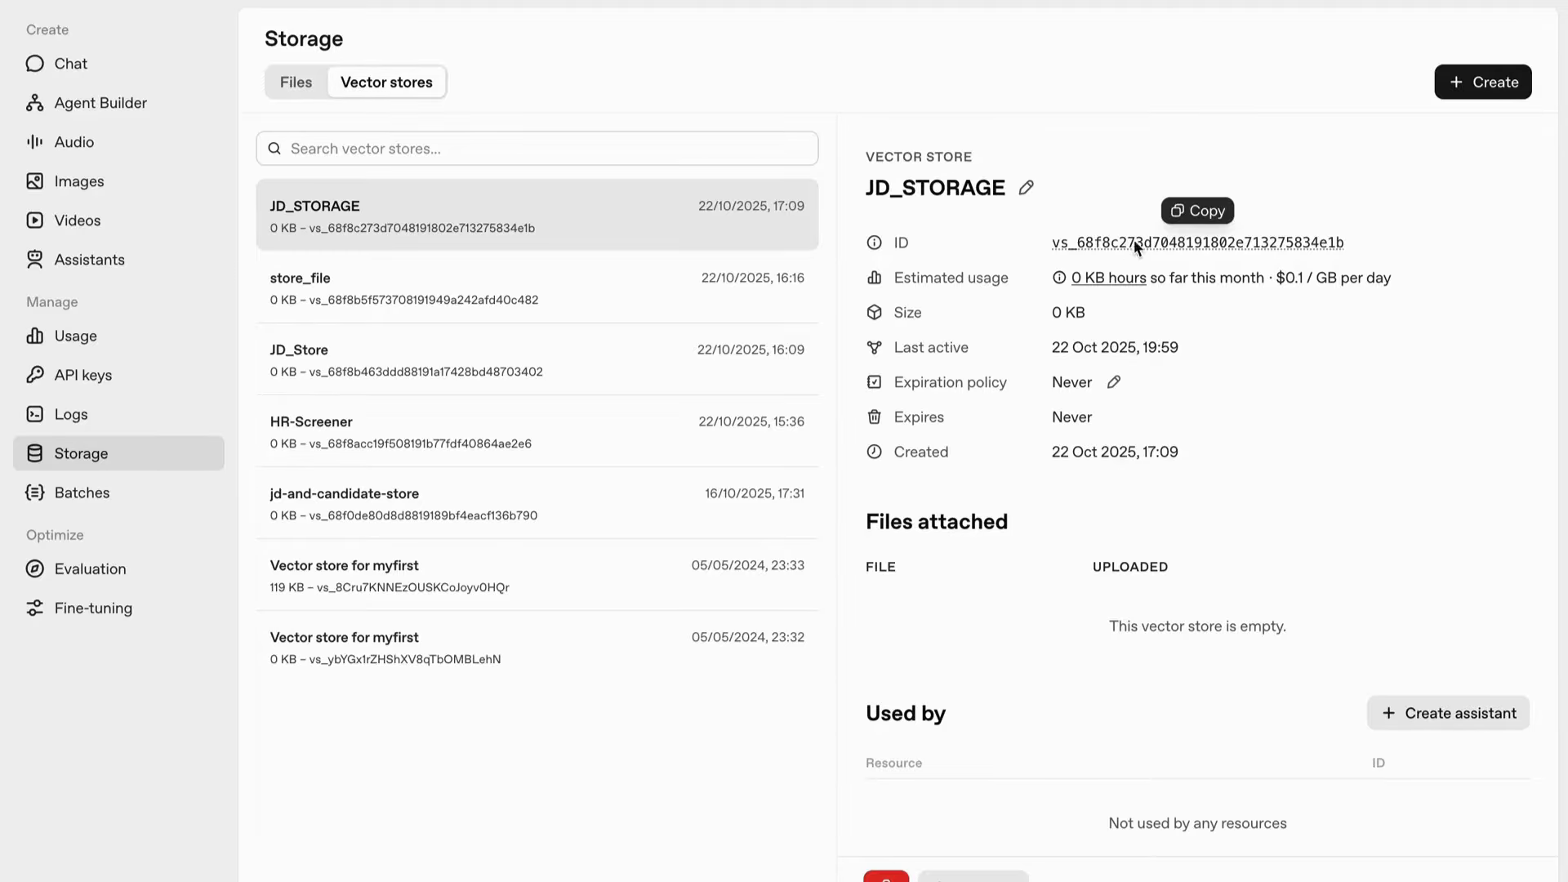
left_click(1199, 211)
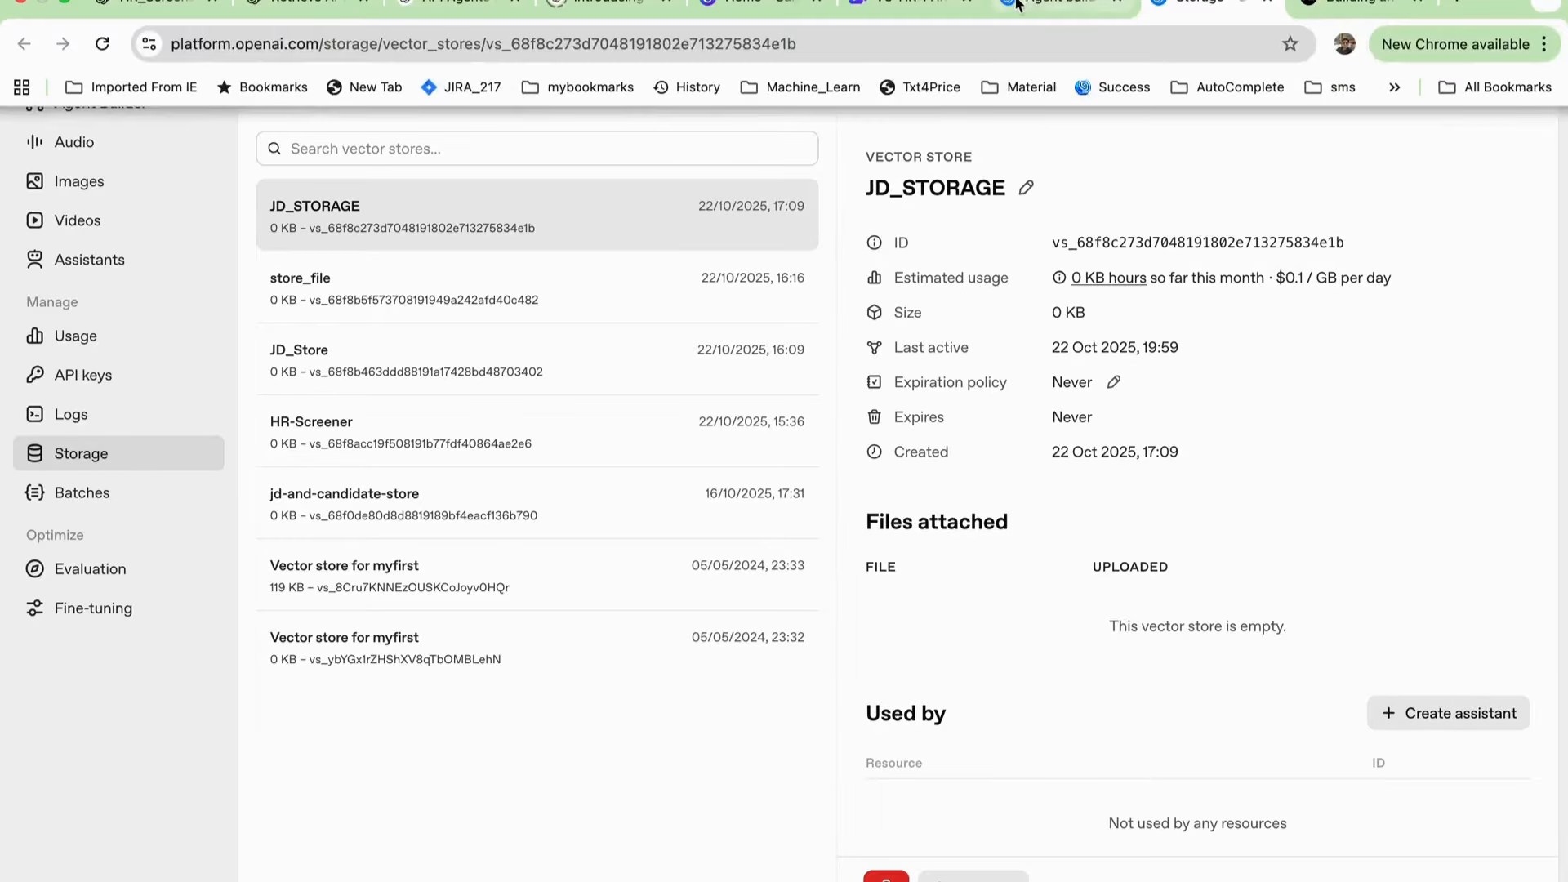
key("ctrl+Tab")
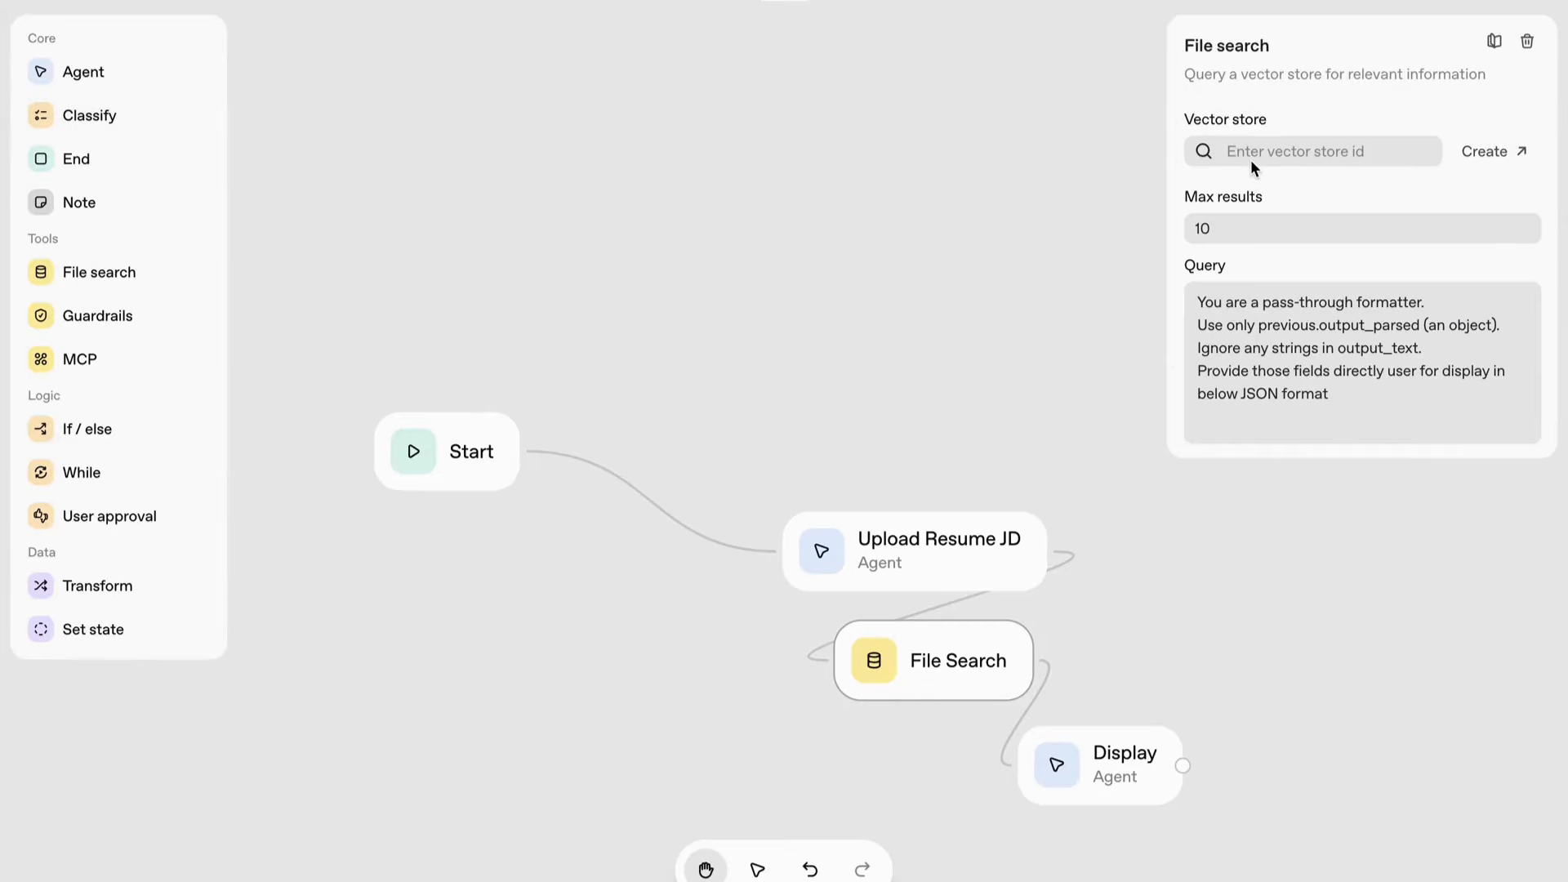
left_click(1251, 157)
key("ctrl+v")
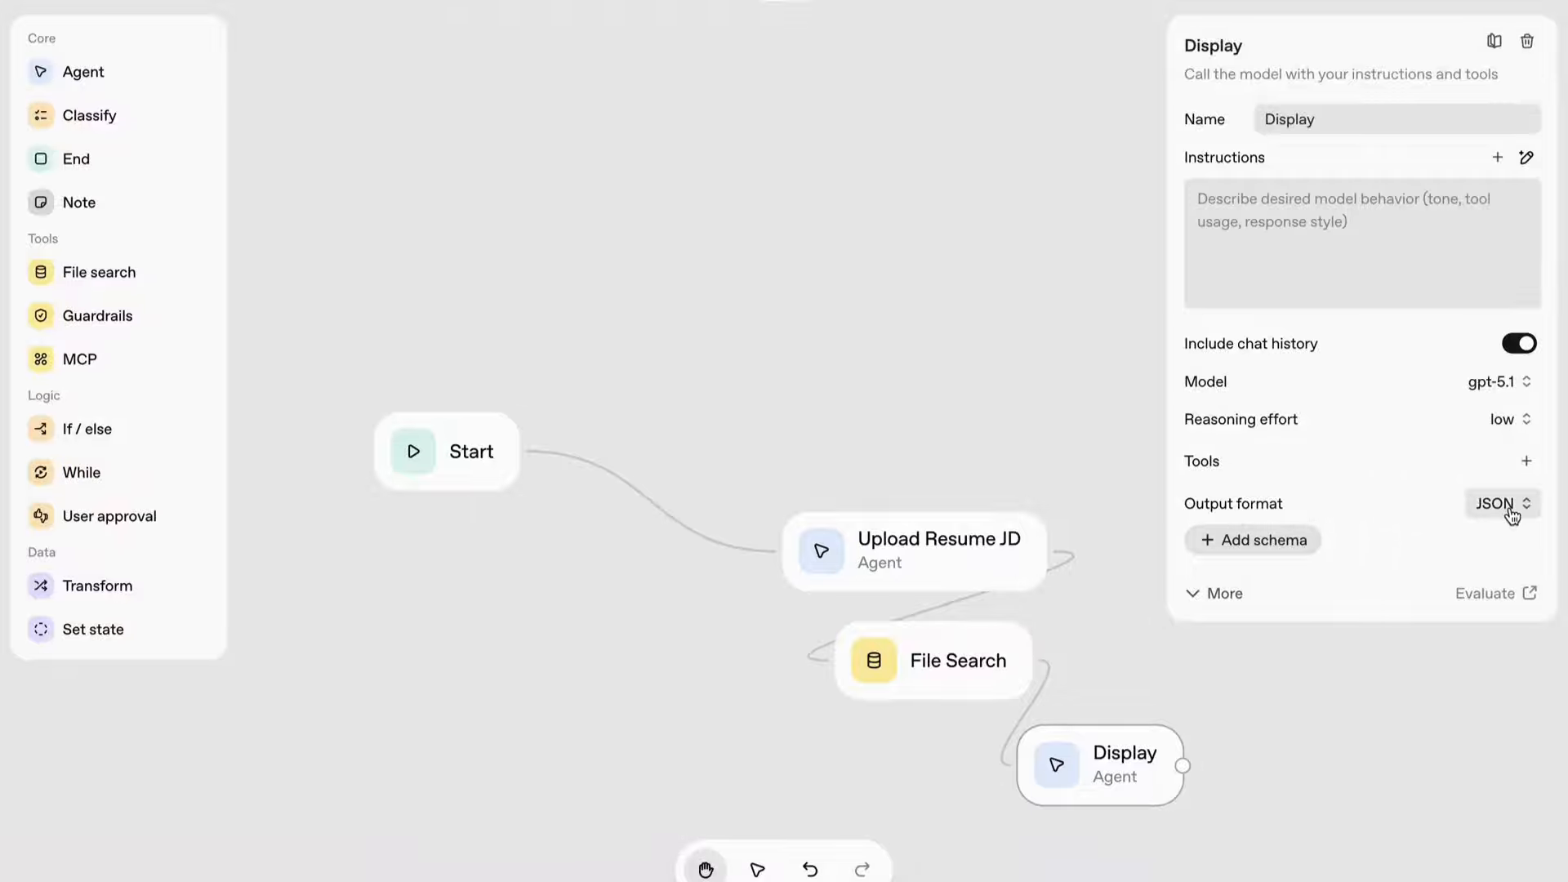
Set the Display agent's output format to Widget and upload Formatter-Profile Match.widget from the v5 folder inside HR-Screener
left_click(1512, 513)
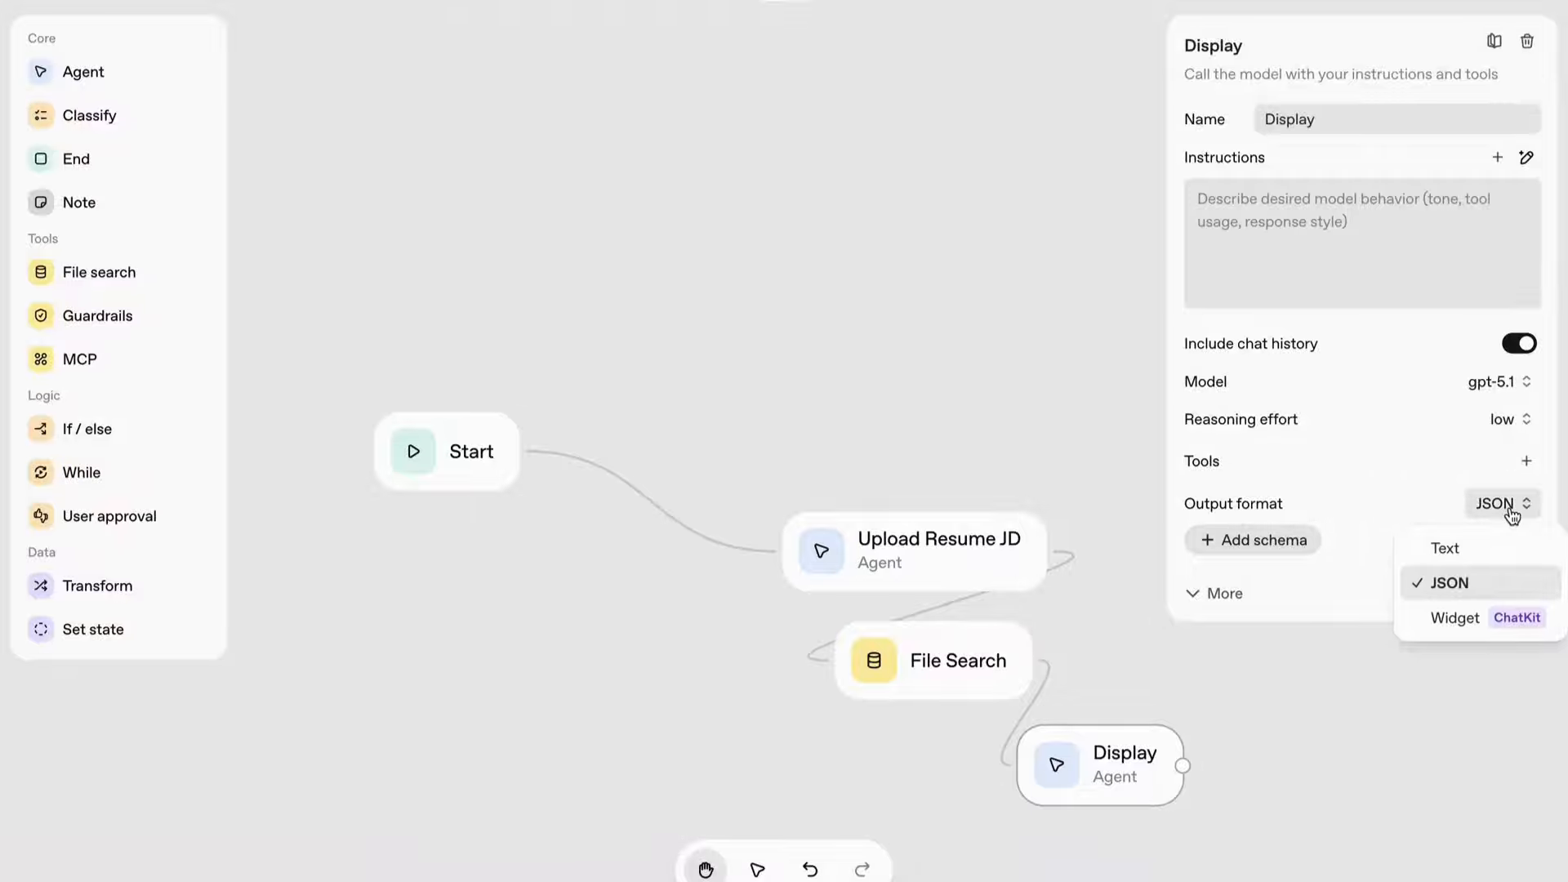
left_click(1468, 622)
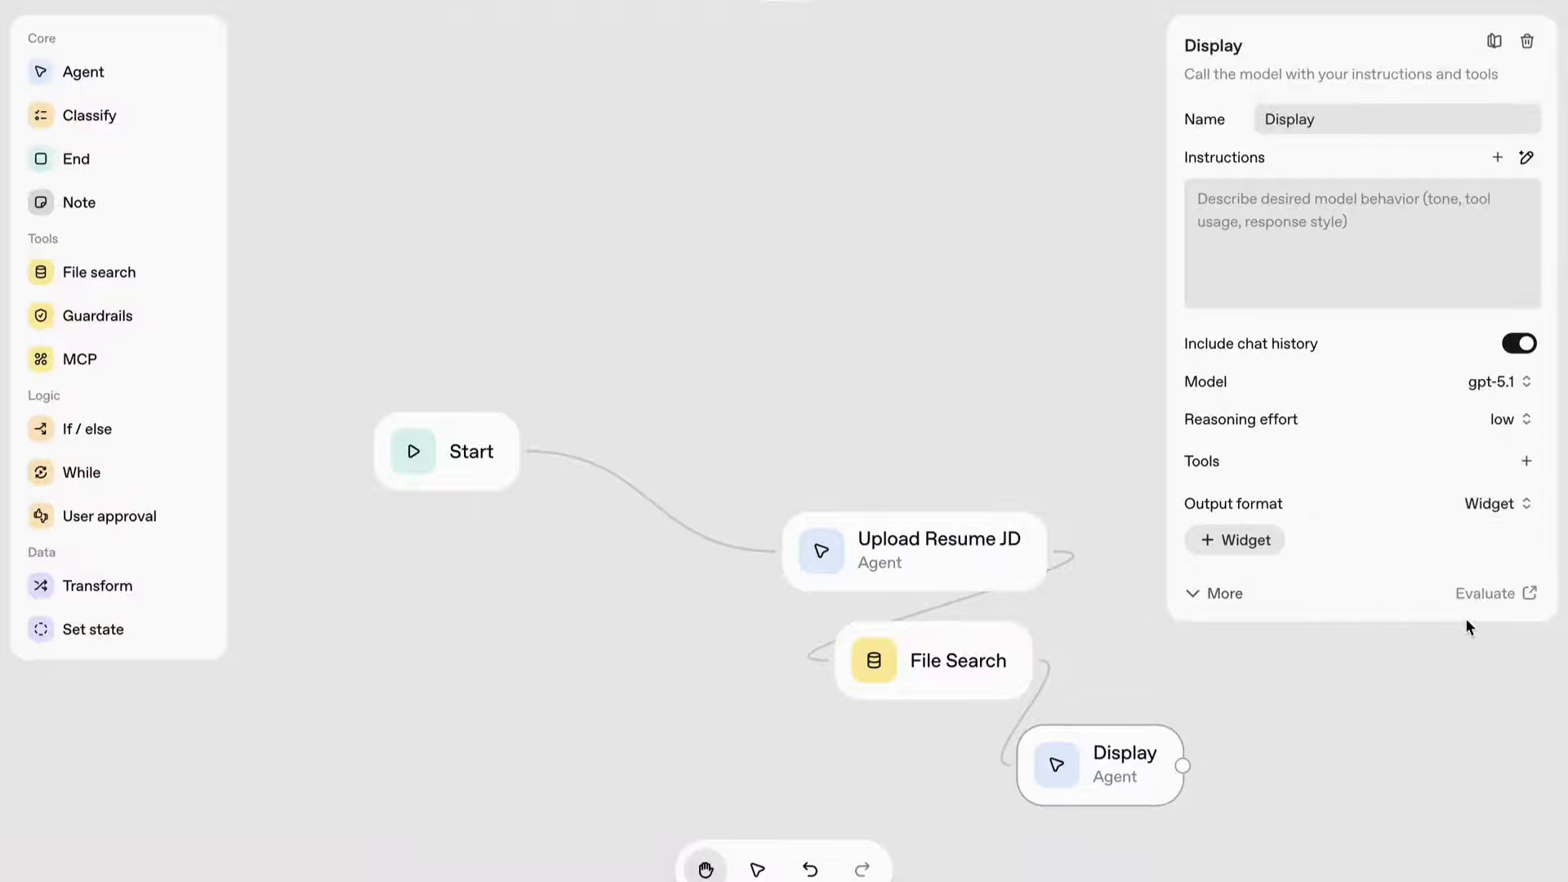
left_click(1228, 541)
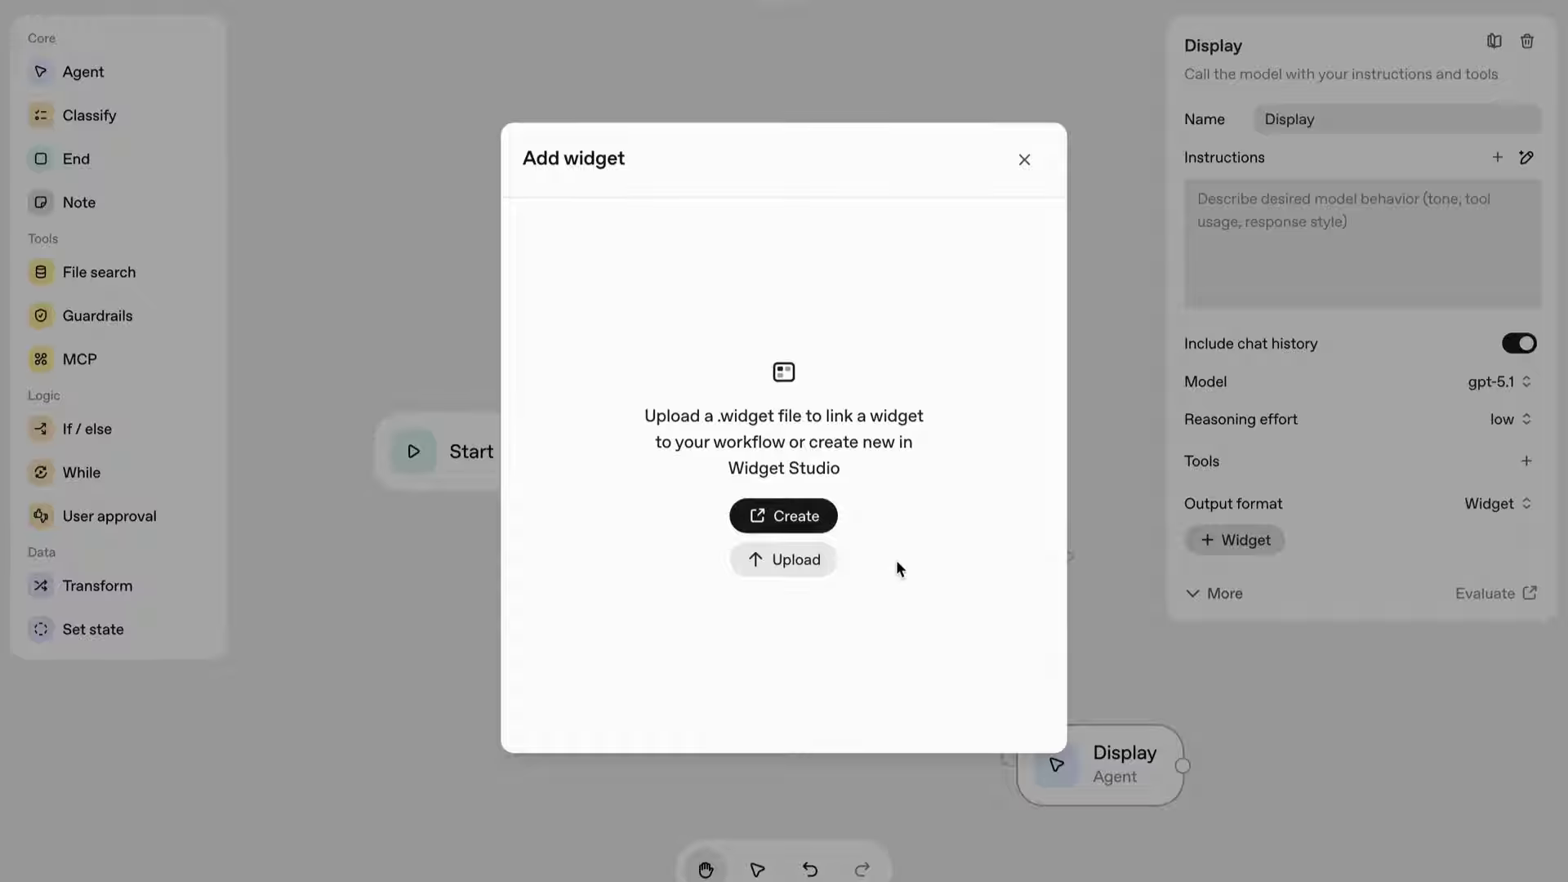
left_click(804, 571)
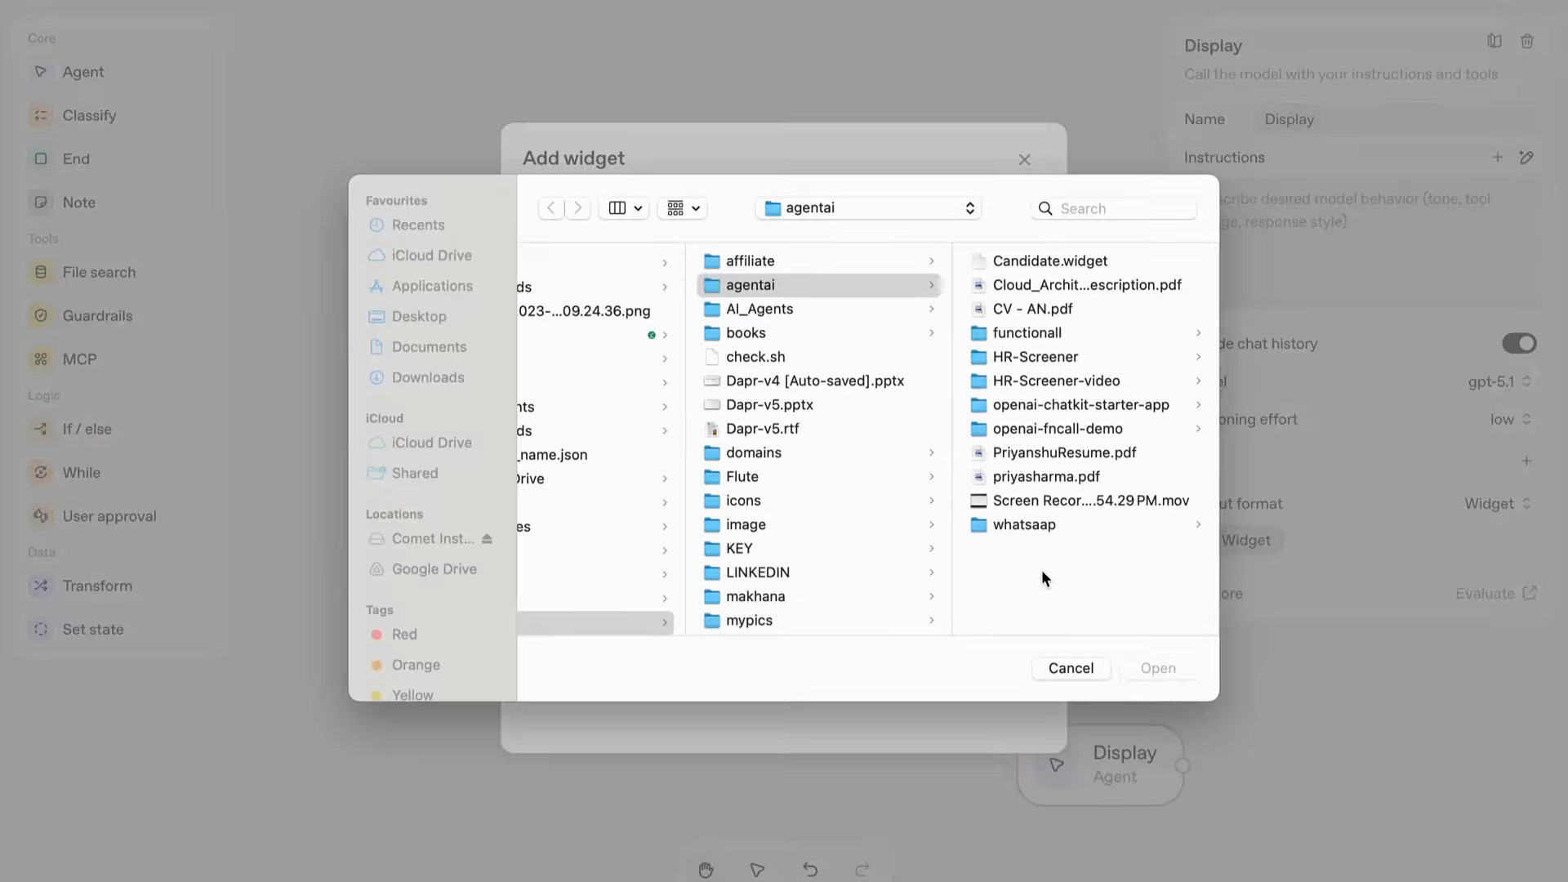
left_click(1053, 362)
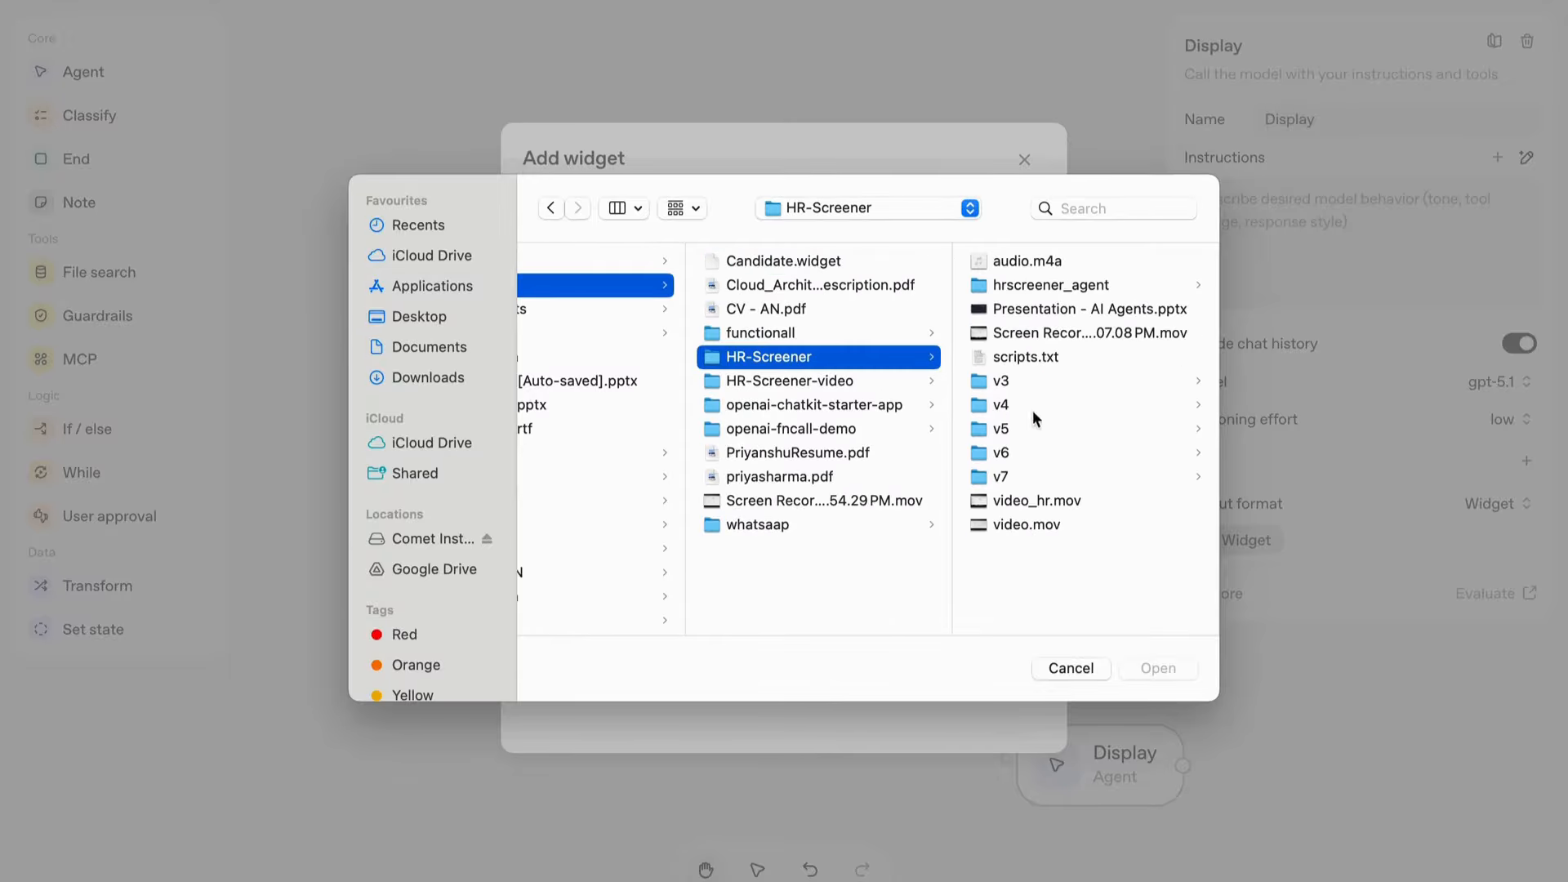
left_click(1006, 430)
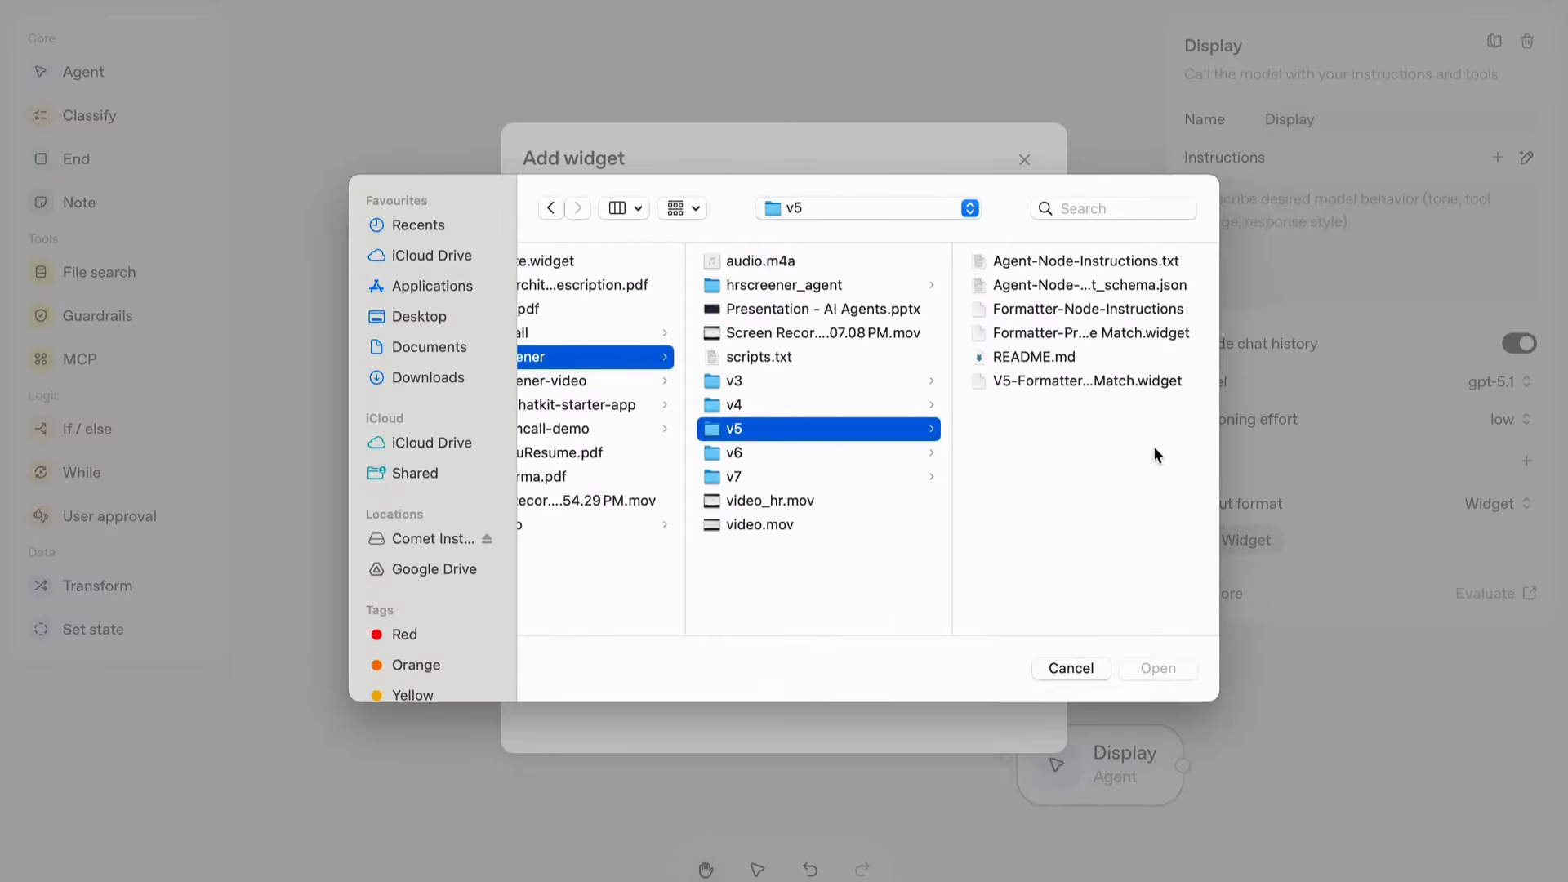
left_click(1160, 335)
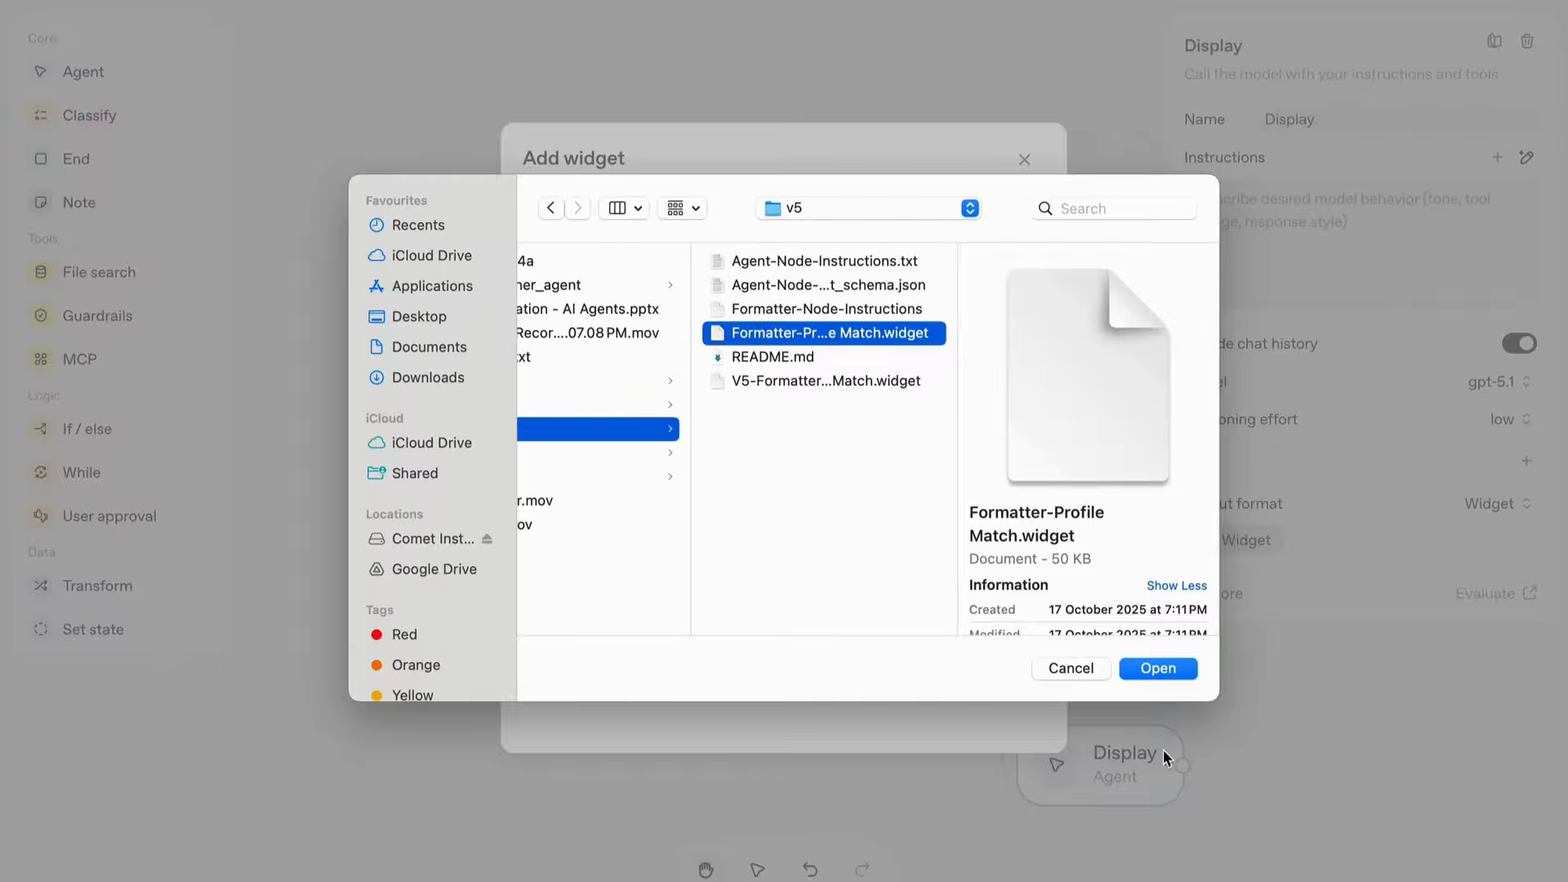
left_click(1158, 668)
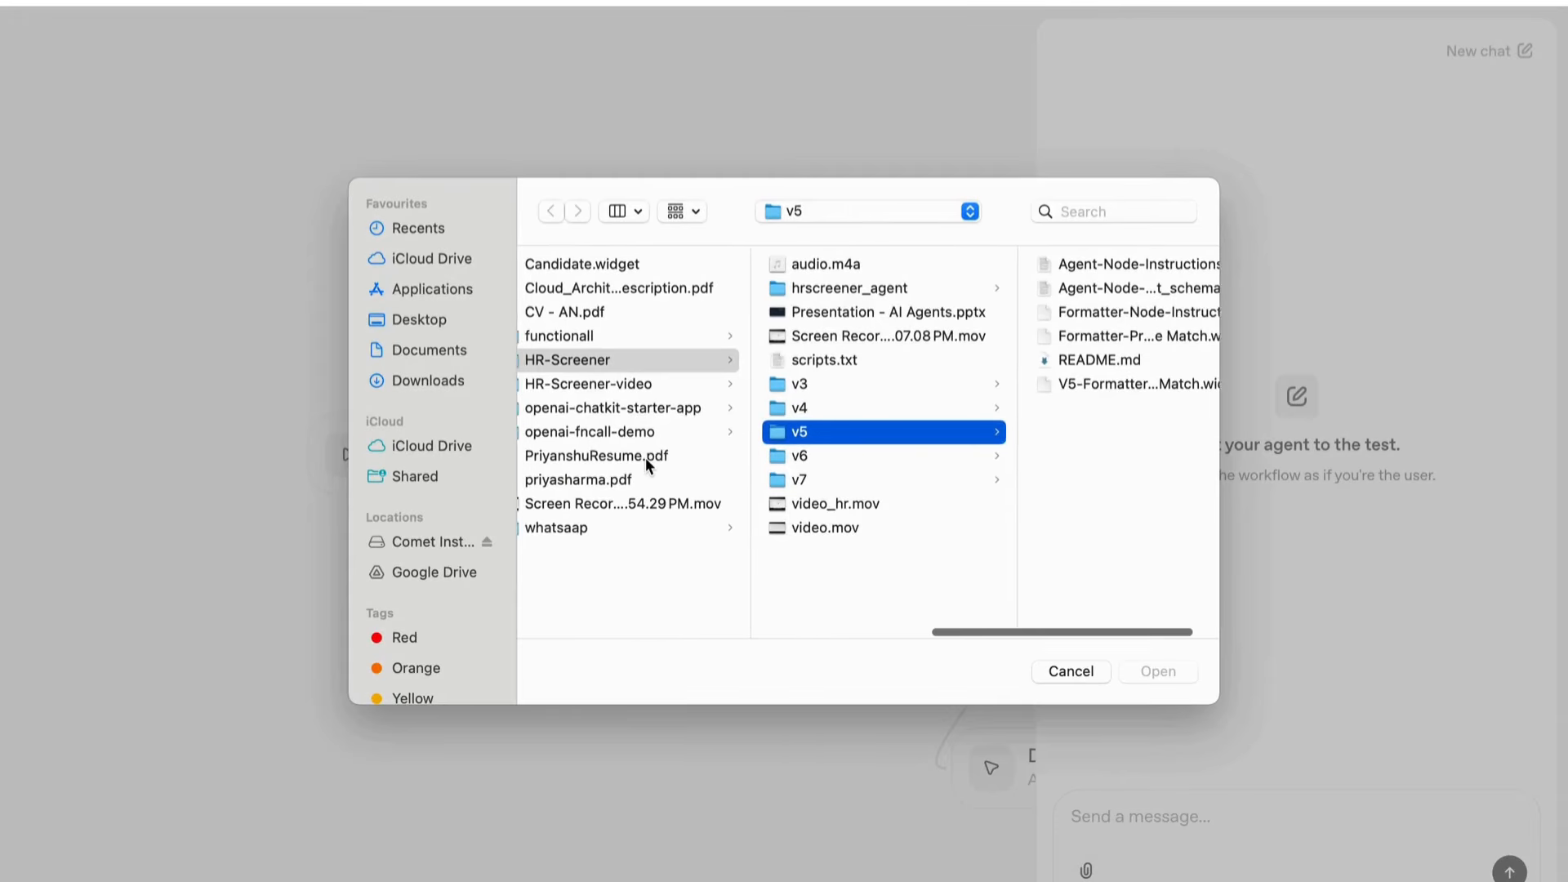
Attach Cloud_Architect_Job_Description.pdf and the candidate's resume PDF from the agentai folder to the test chat and send the message "Screen this"
scroll(645, 457, "left", 2)
left_click(629, 290)
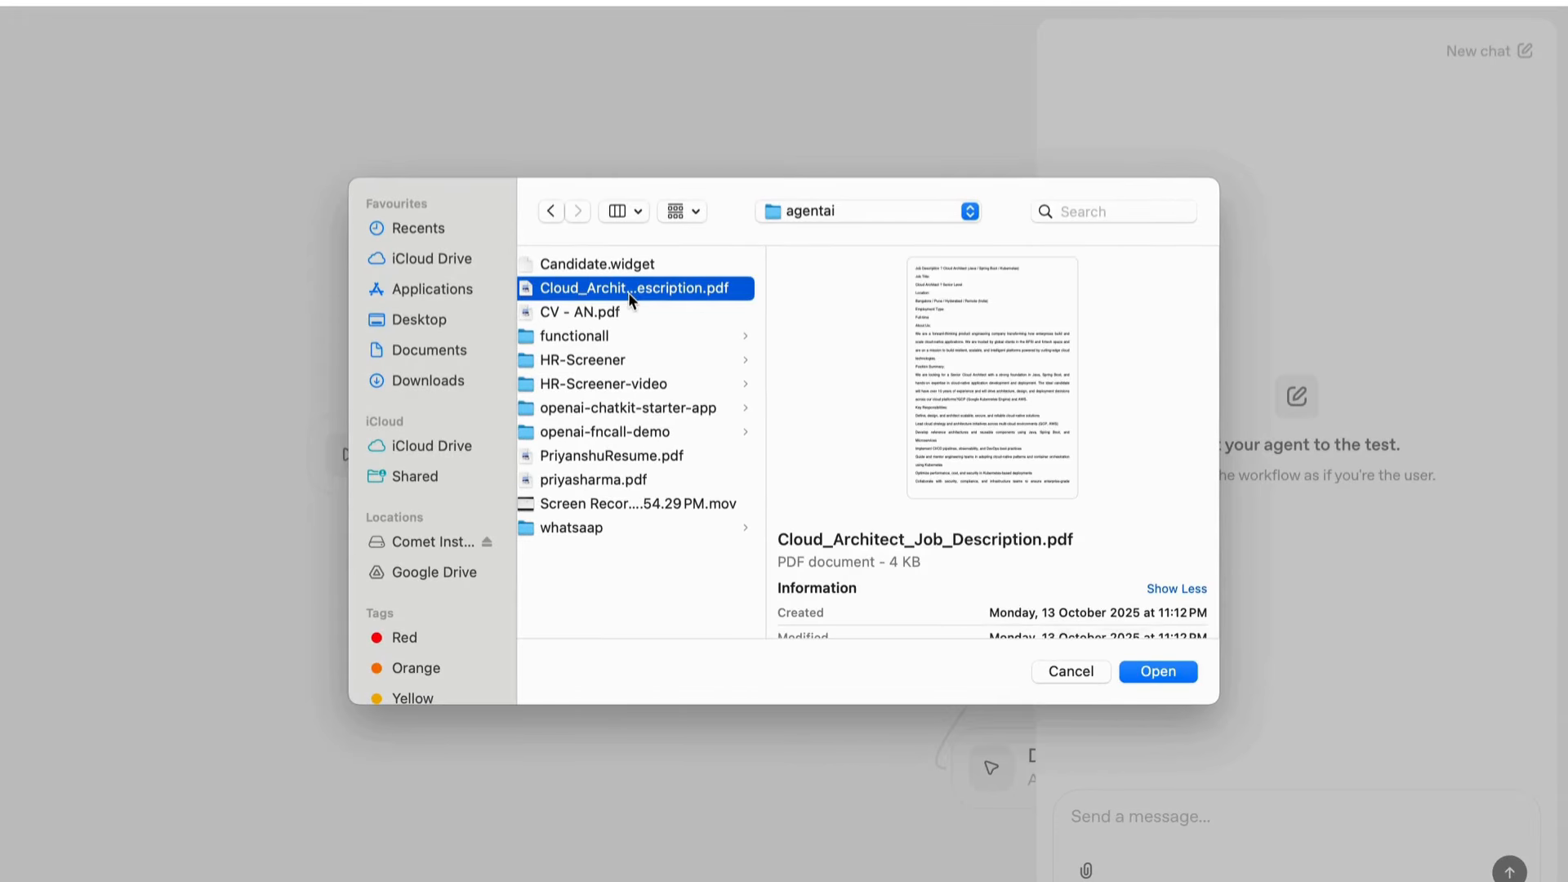
left_click(602, 482, "super")
left_click(1136, 672)
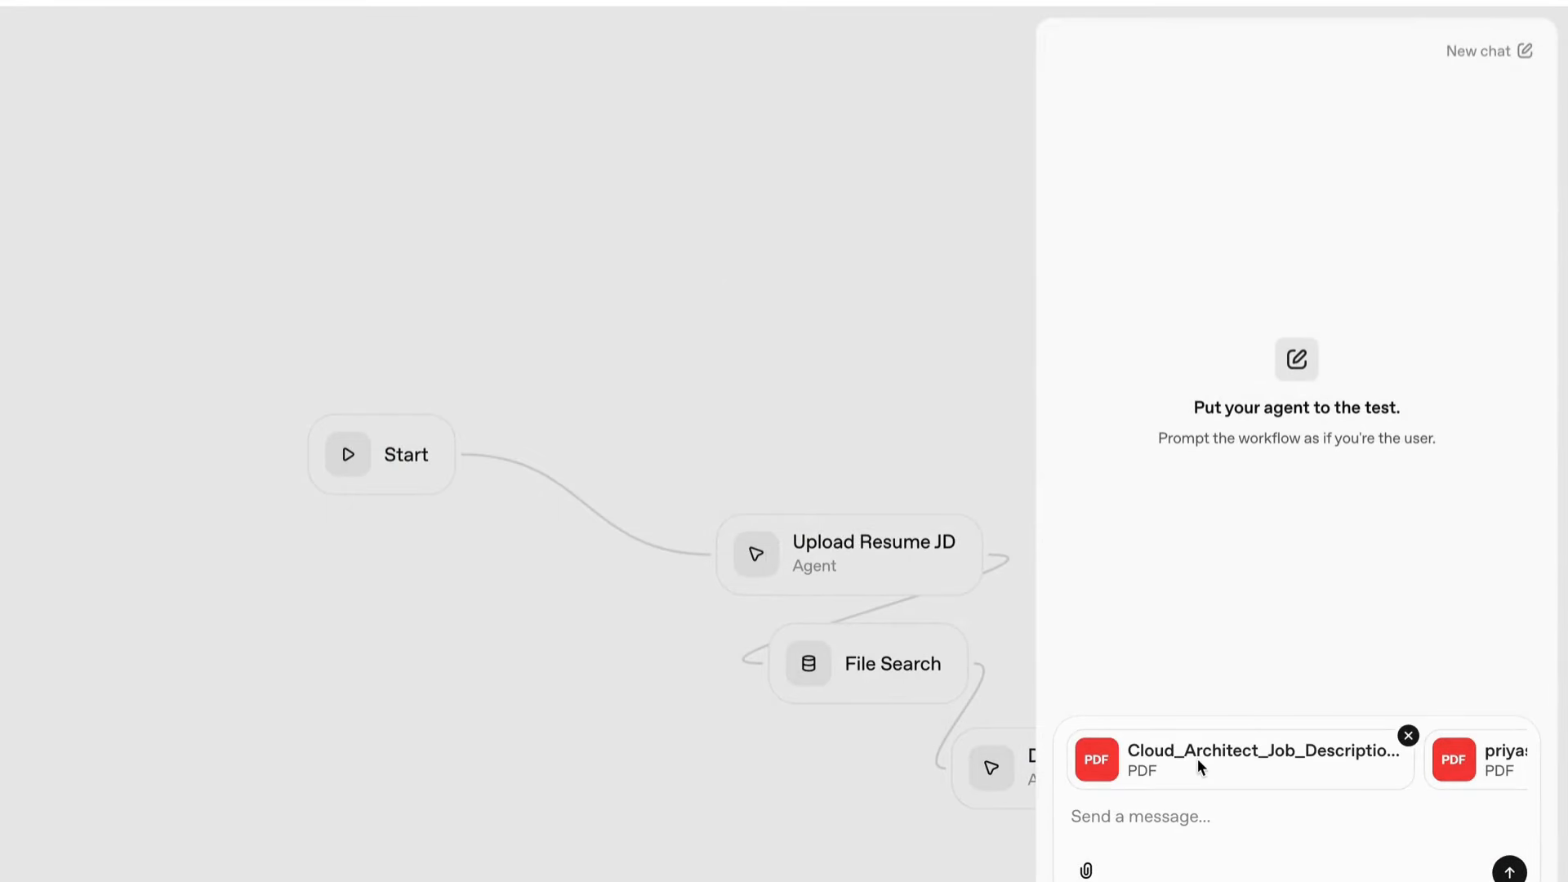
left_click(1163, 816)
type("Screen this")
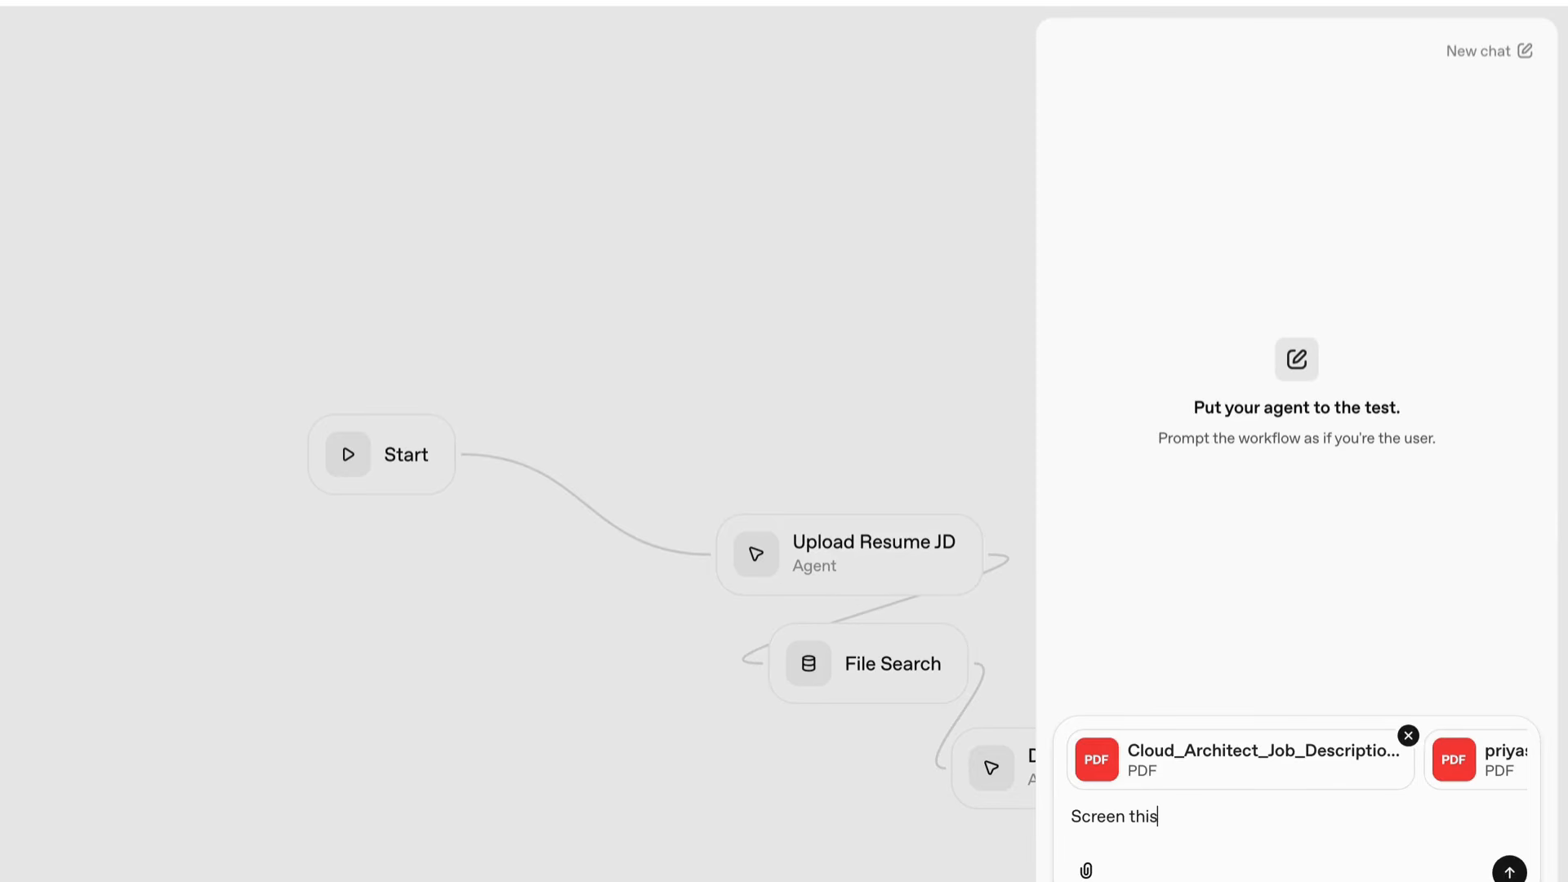
key("Return")
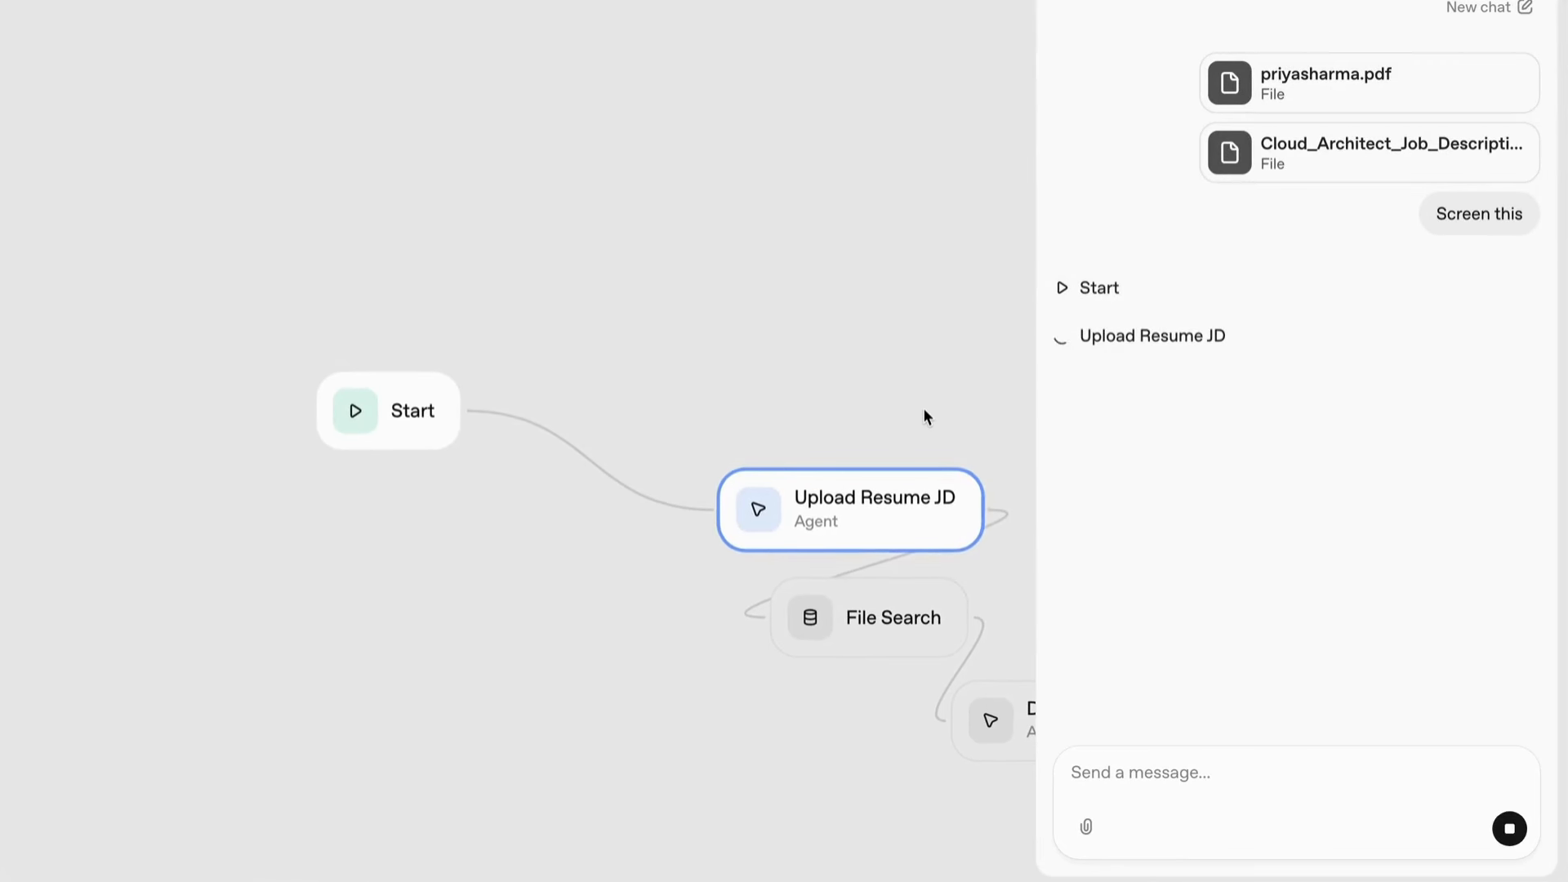
Examine the match scores in the Candidate–Job Match Overview widget, expanding it to include the remaining criteria
left_click(910, 407)
left_click_drag(910, 407, 760, 385)
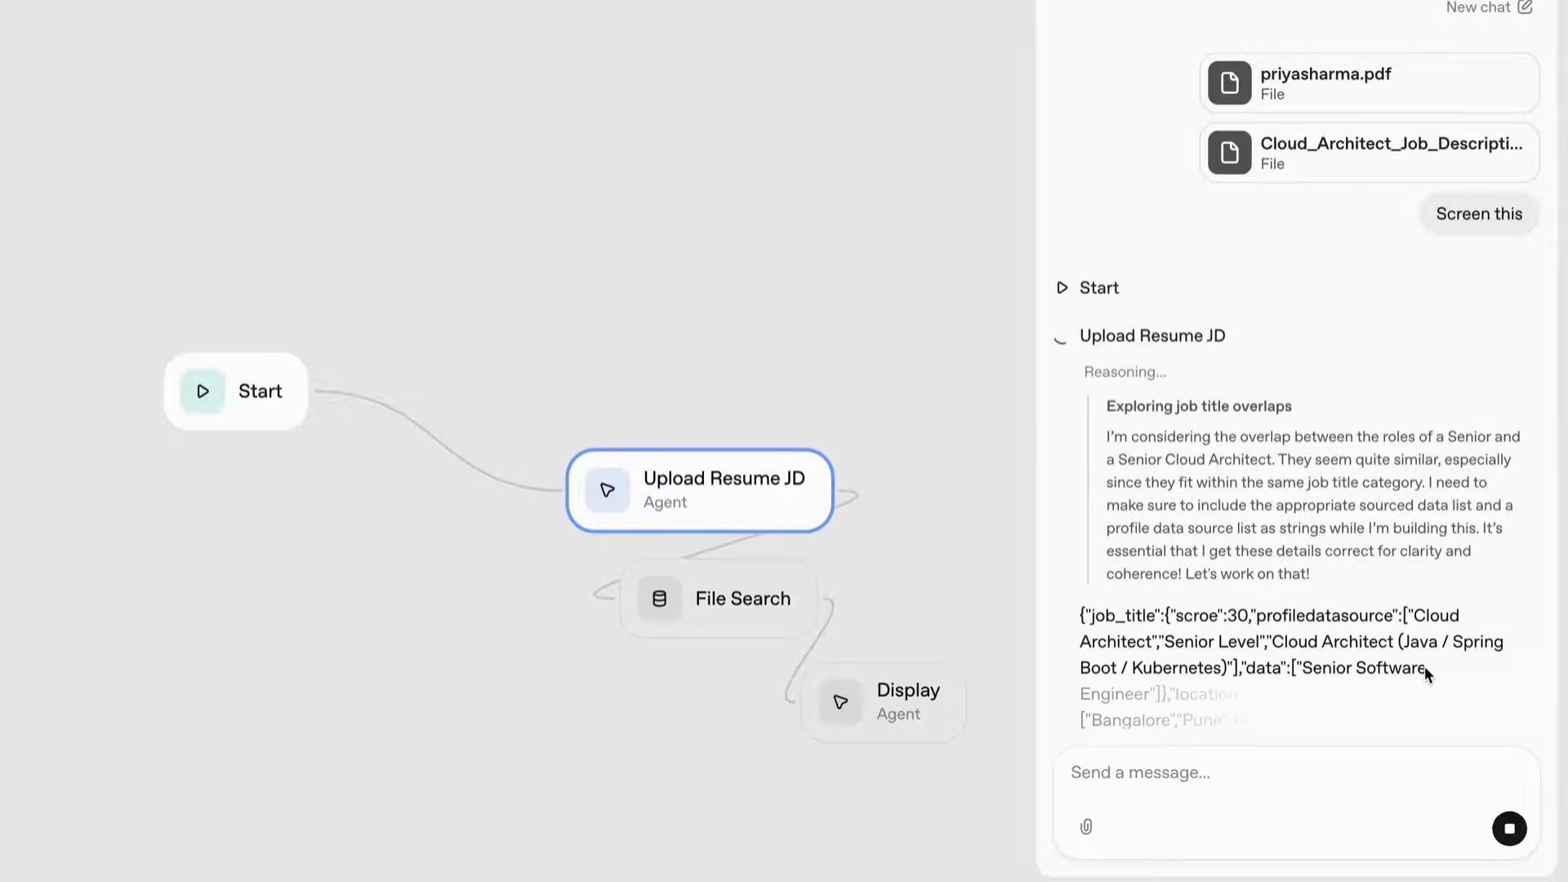
mouse_move(1307, 2)
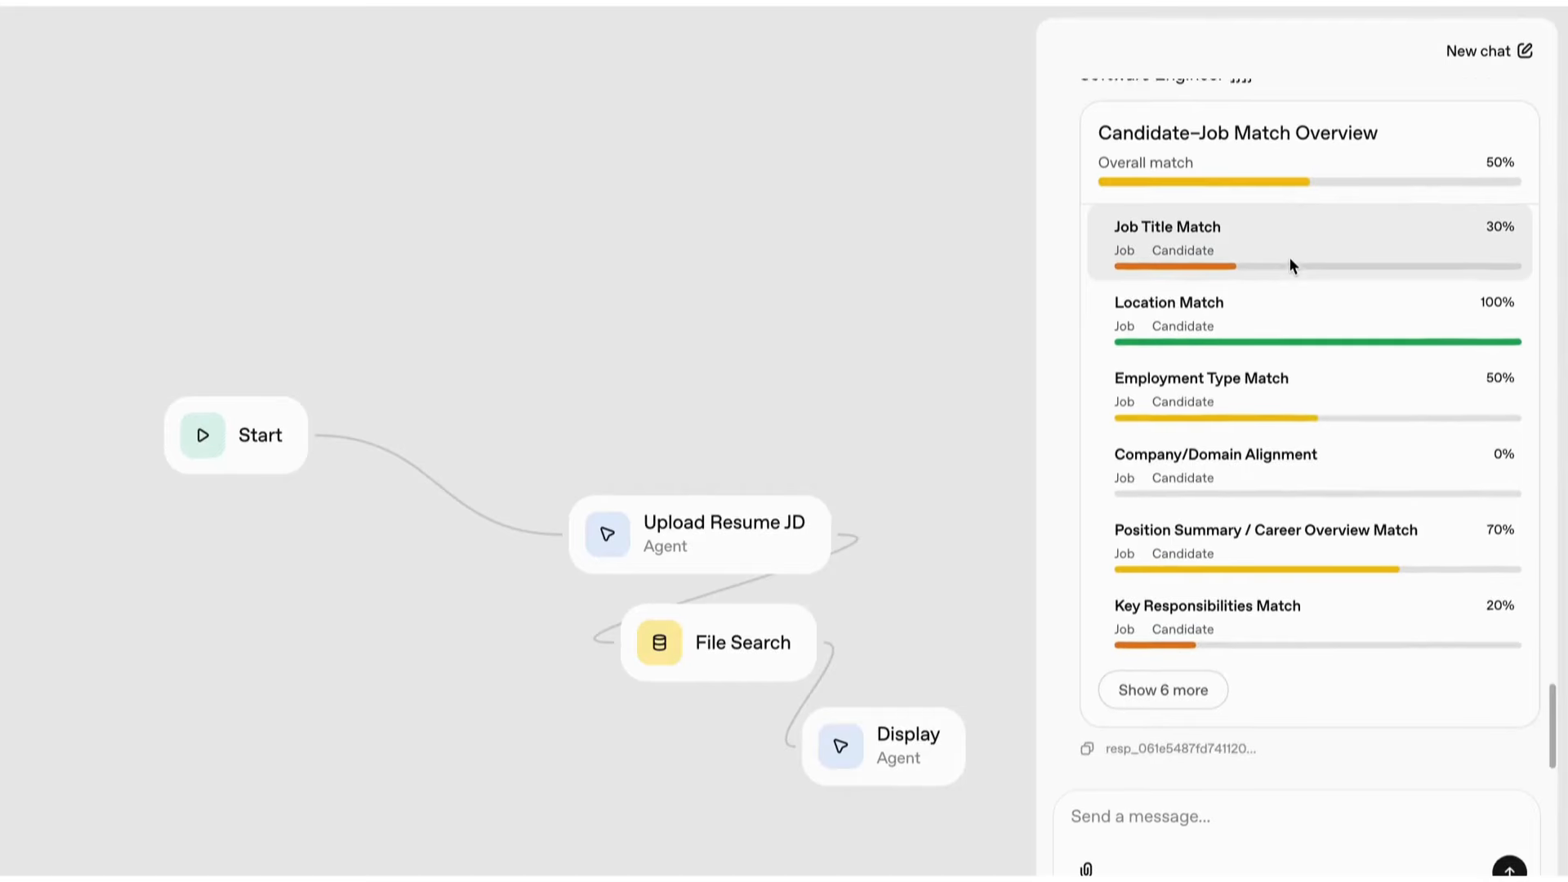
scroll(1291, 264, "up", 1)
scroll(1291, 265, "down", 2)
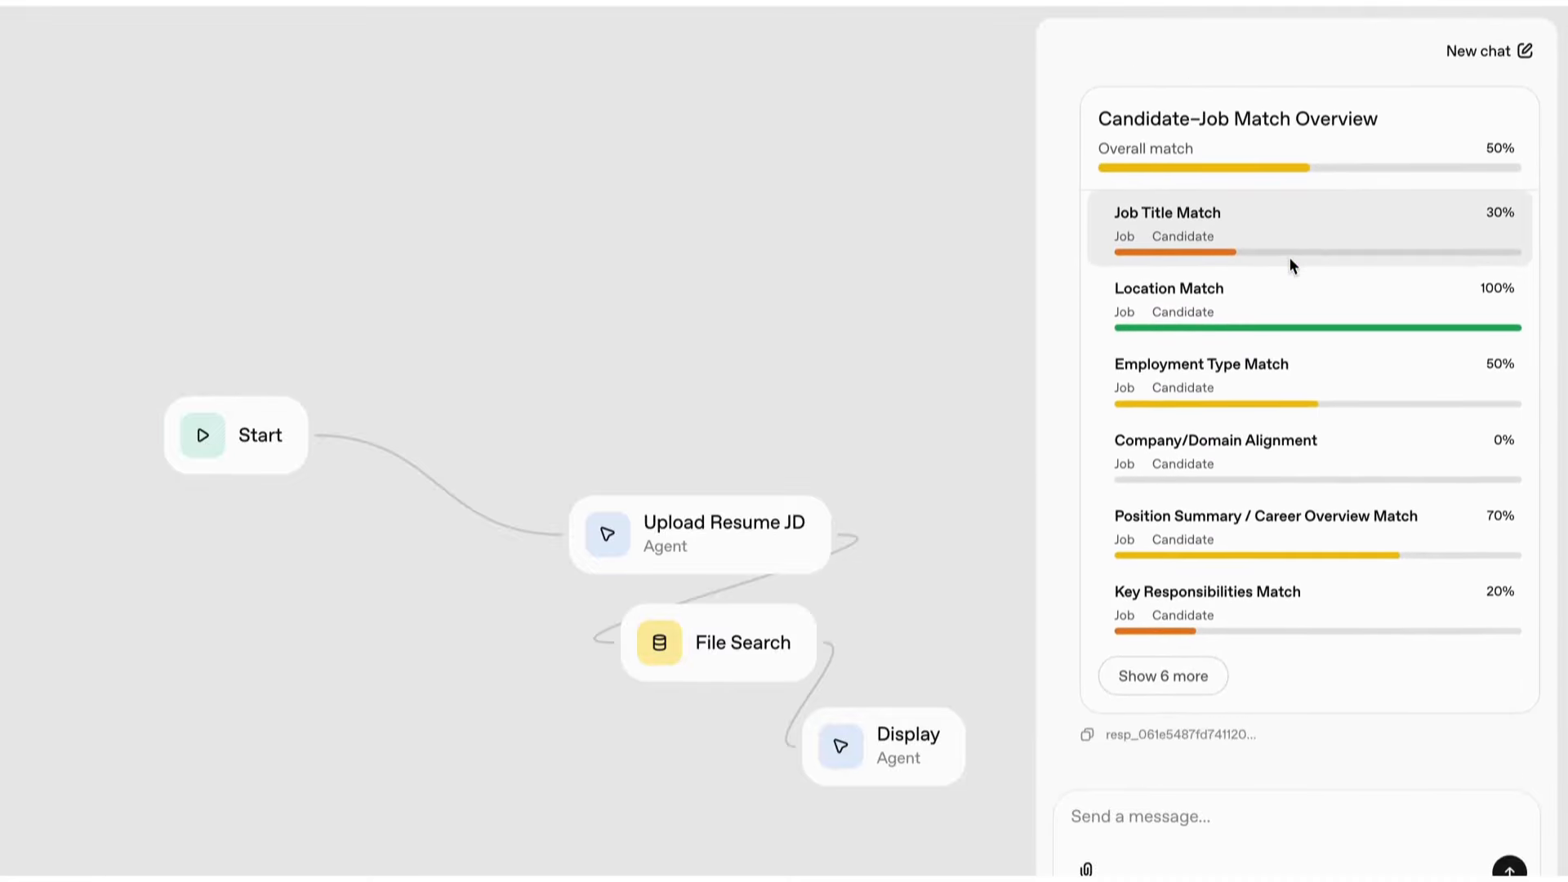
scroll(1292, 277, "up", 2)
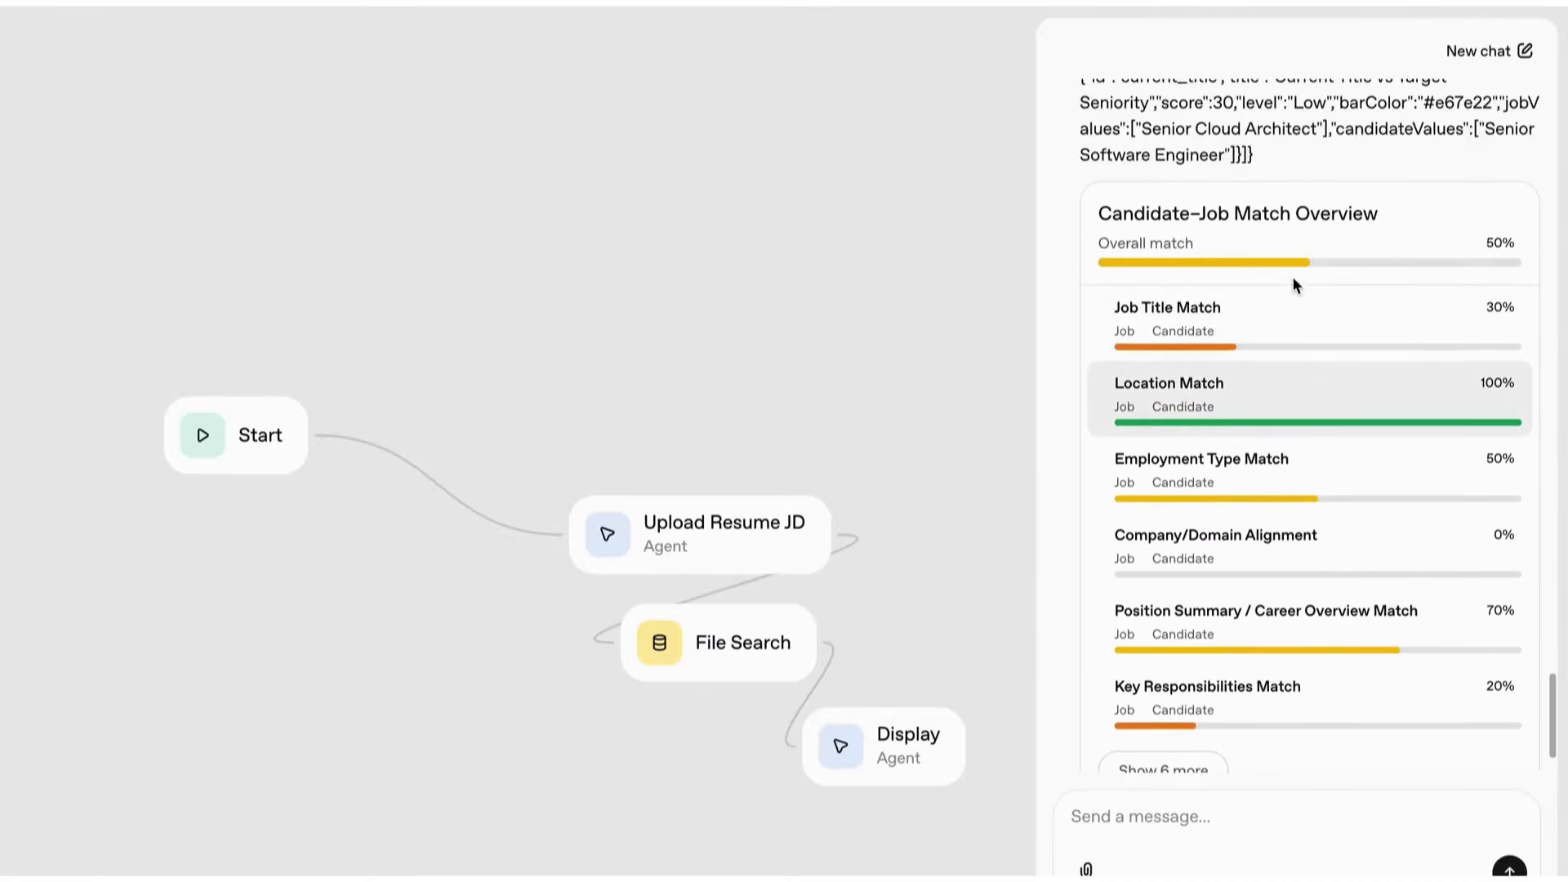
scroll(1344, 462, "down", 2)
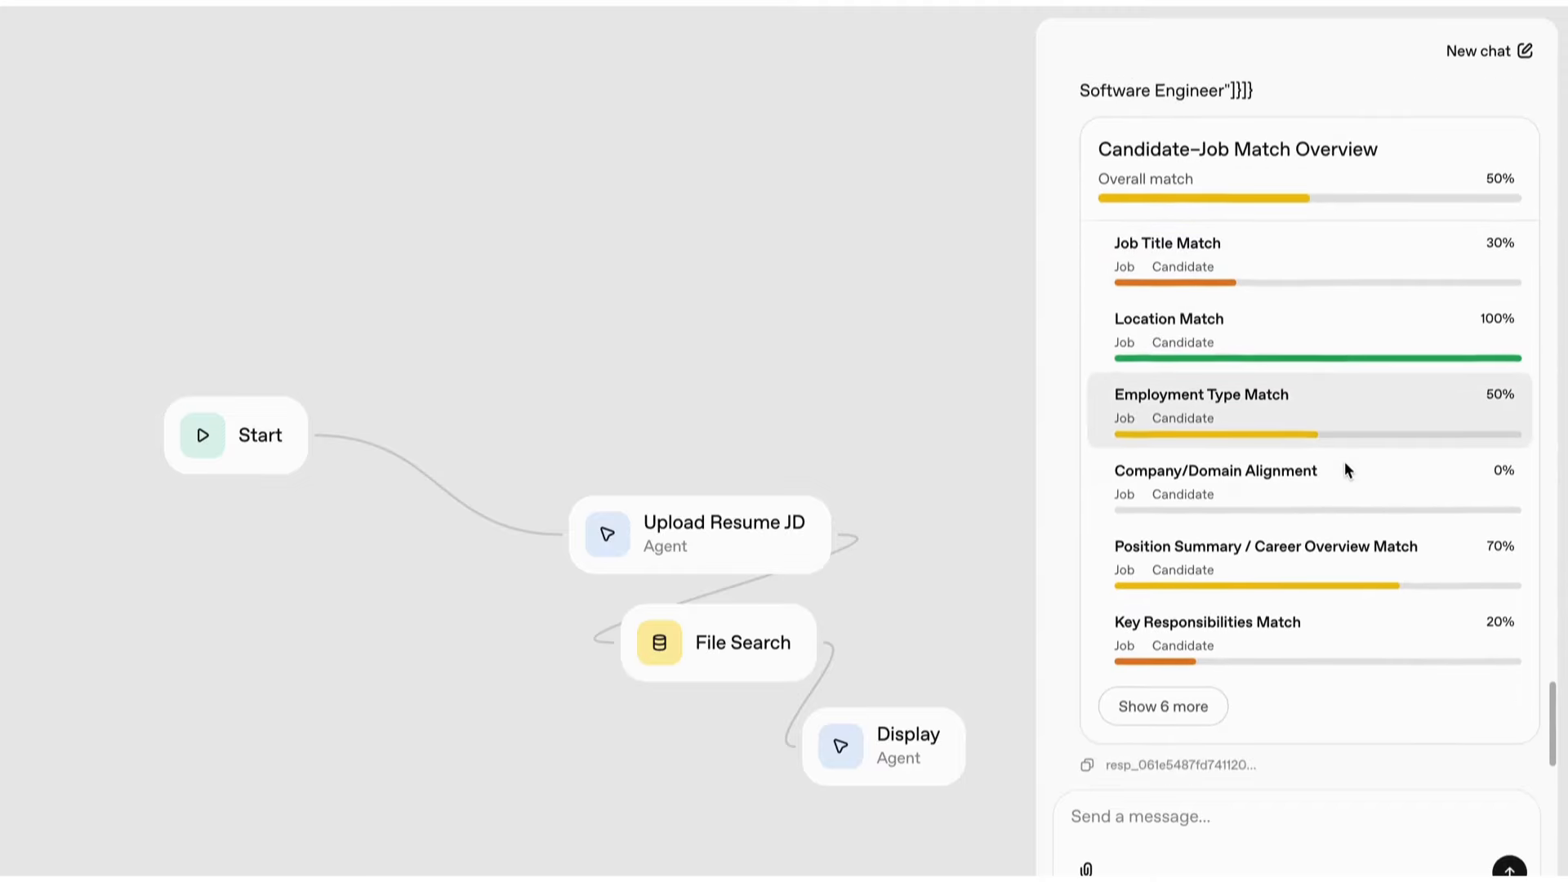
left_click(1184, 683)
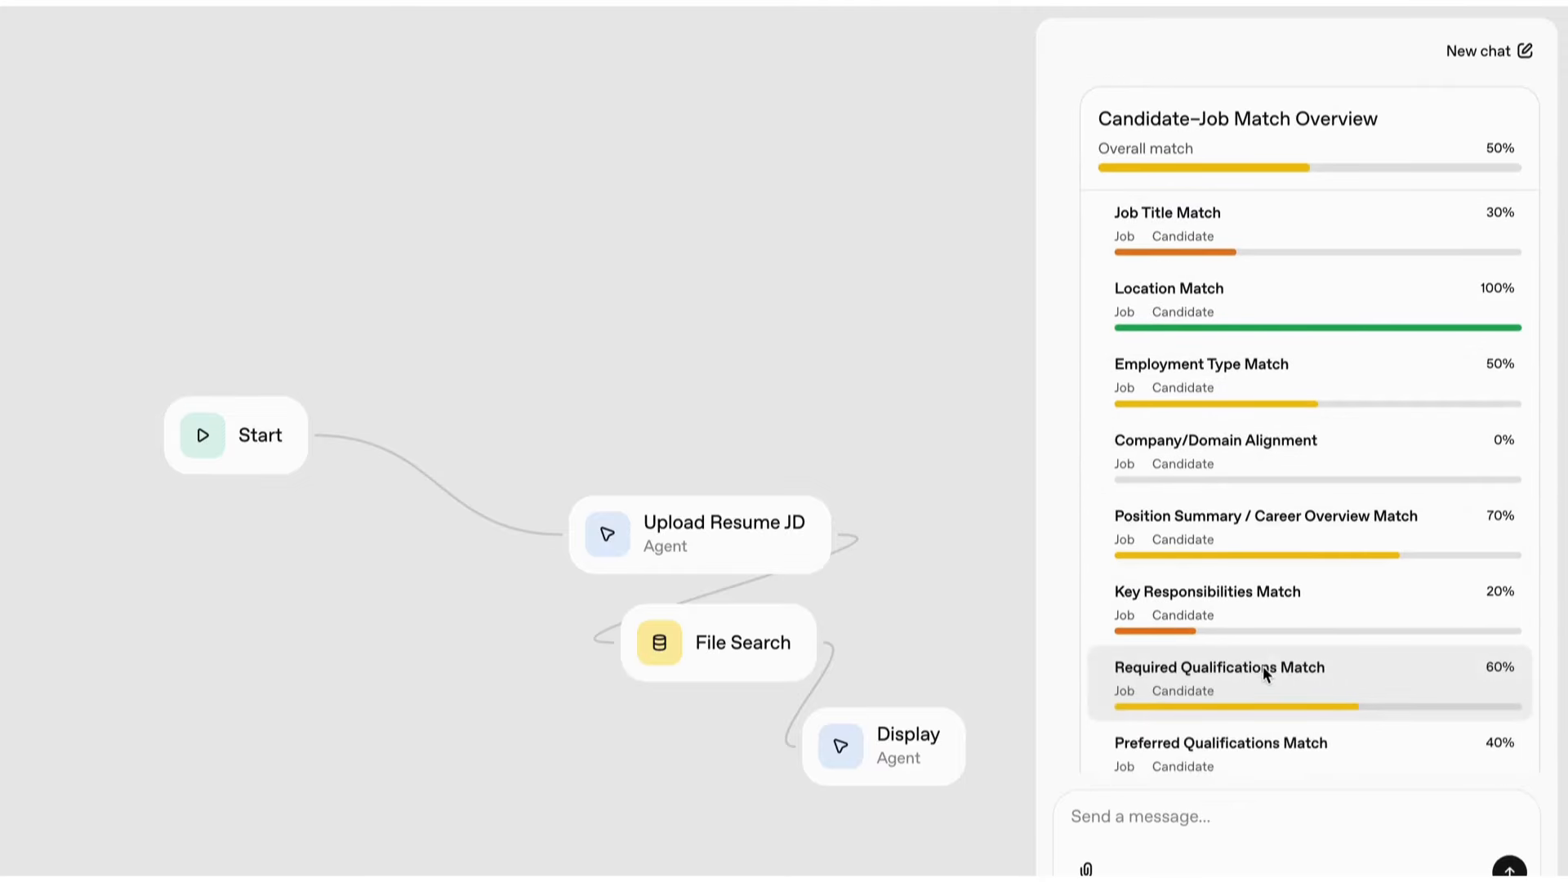
scroll(1263, 665, "down", 2)
scroll(1263, 665, "down", 4)
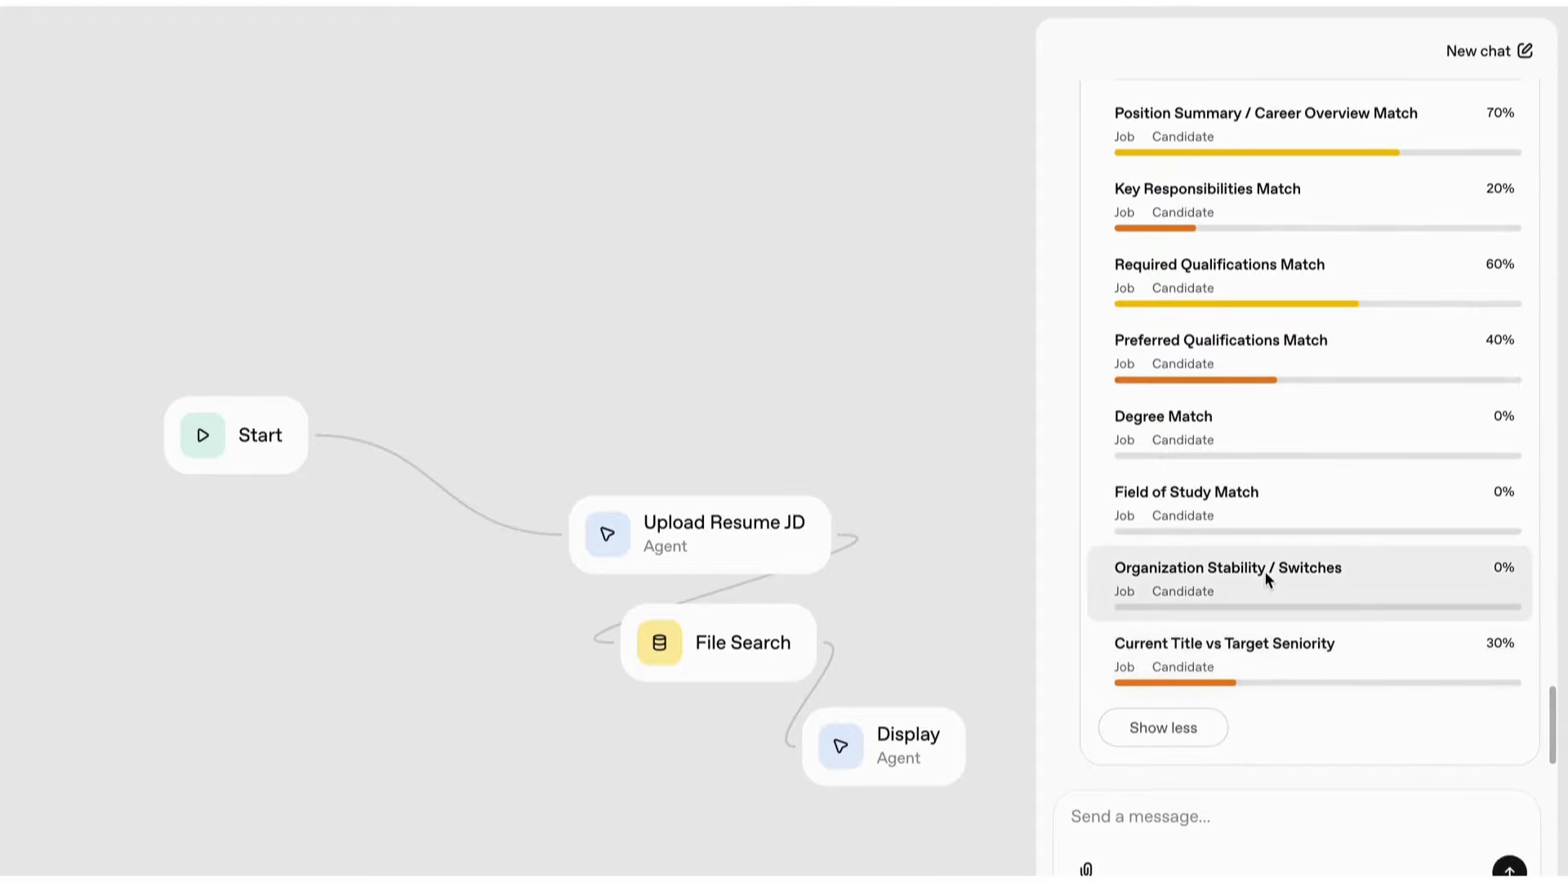